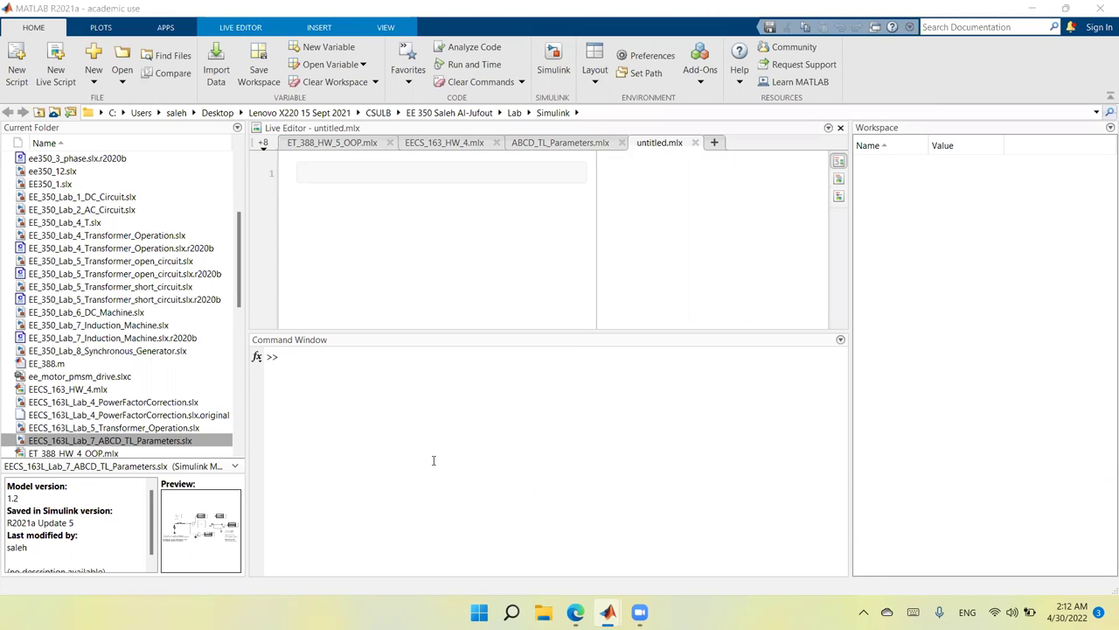
left_click(432, 460)
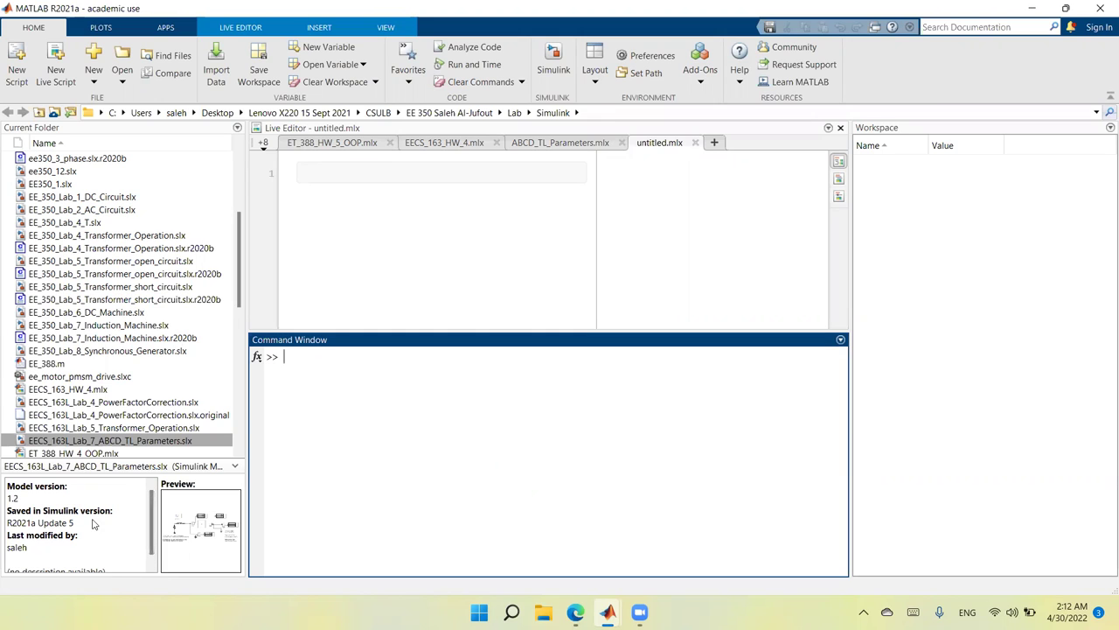
left_click(393, 235)
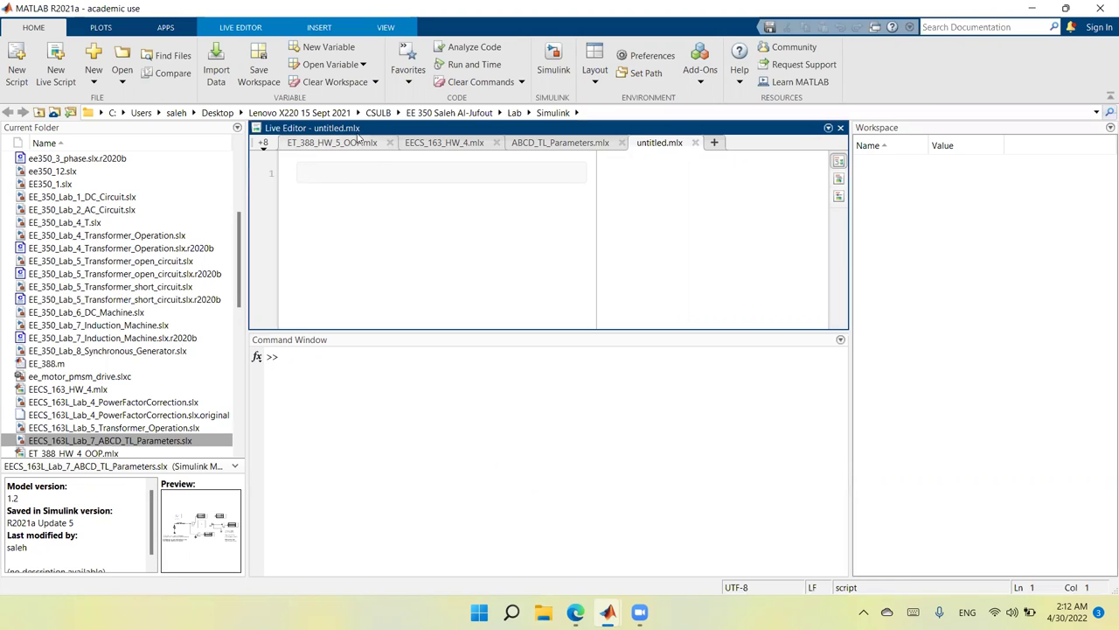
left_click(368, 365)
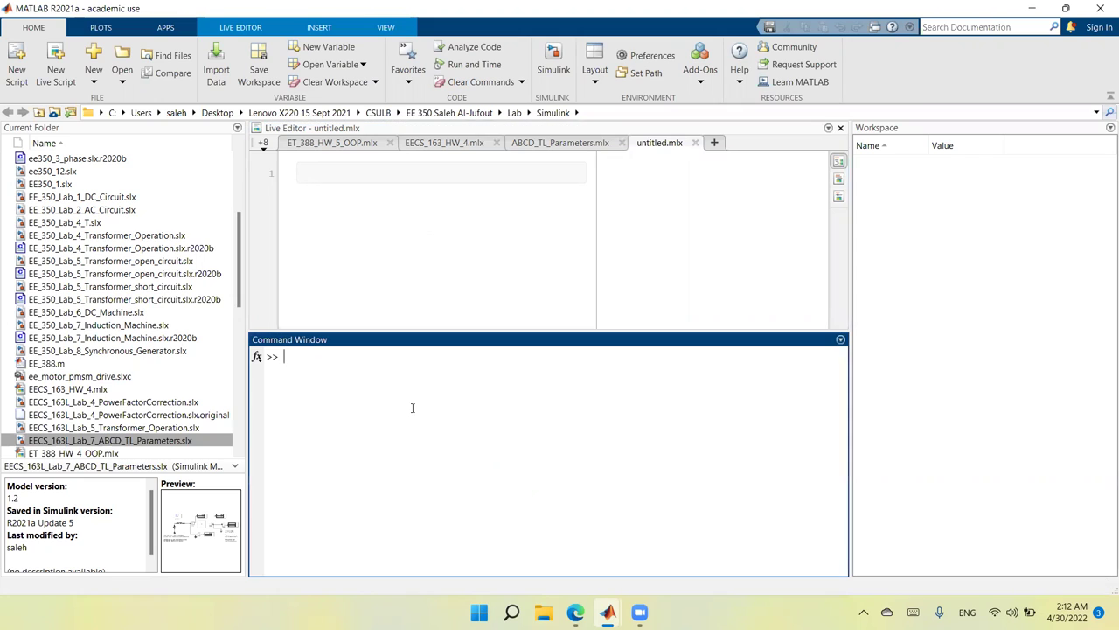
left_click(890, 221)
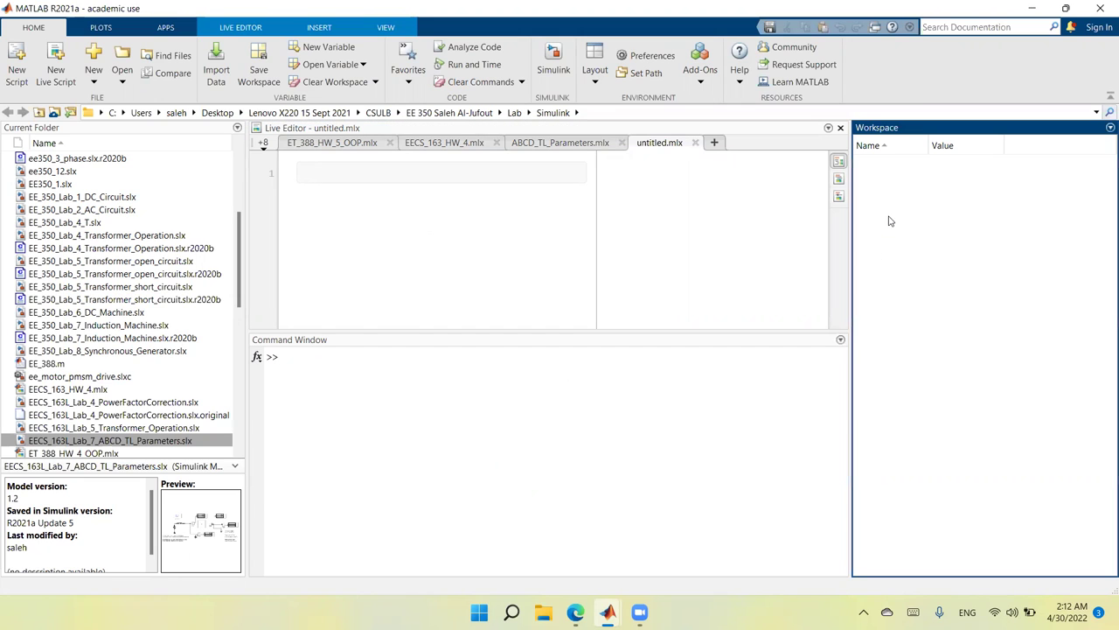
left_click(307, 371)
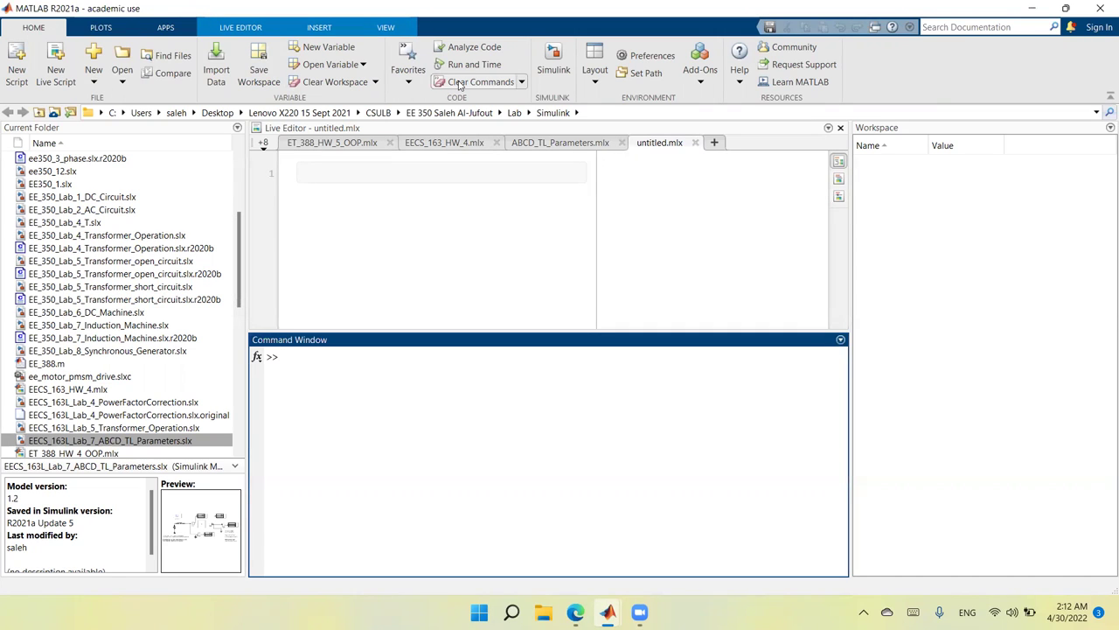
Create a blank Simulink model and maximize its window.
left_click(548, 69)
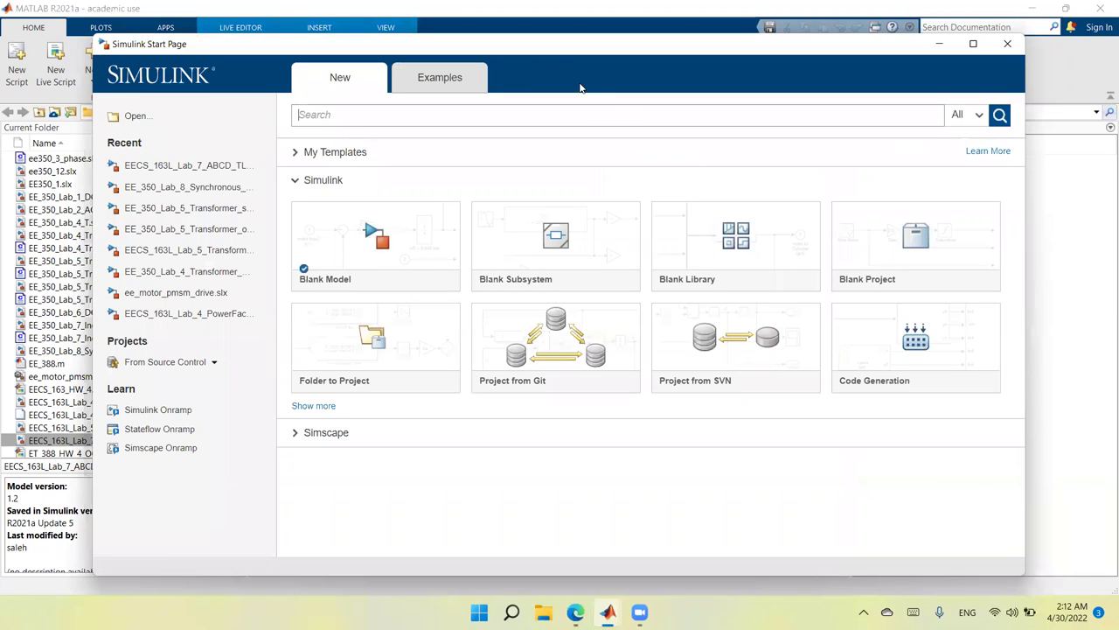
mouse_move(393, 265)
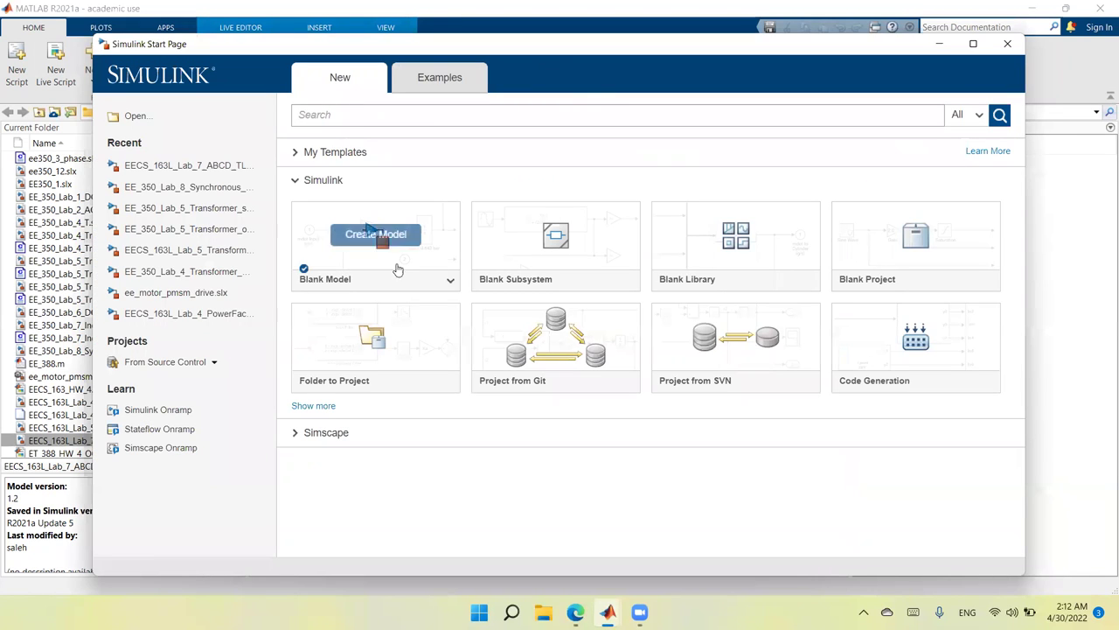
left_click(339, 257)
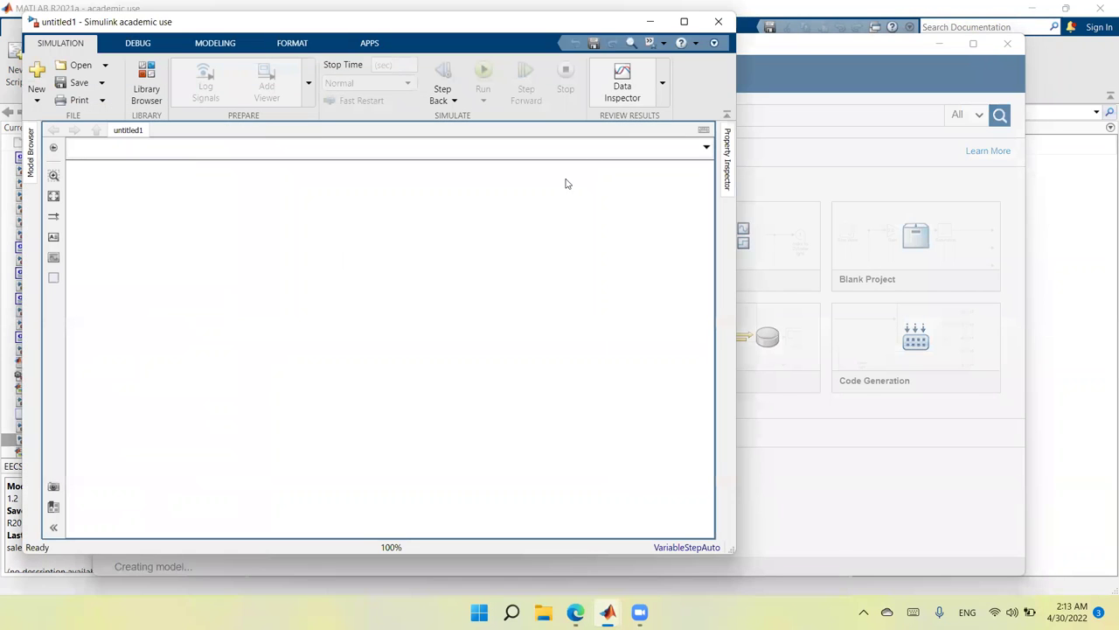
left_click(684, 22)
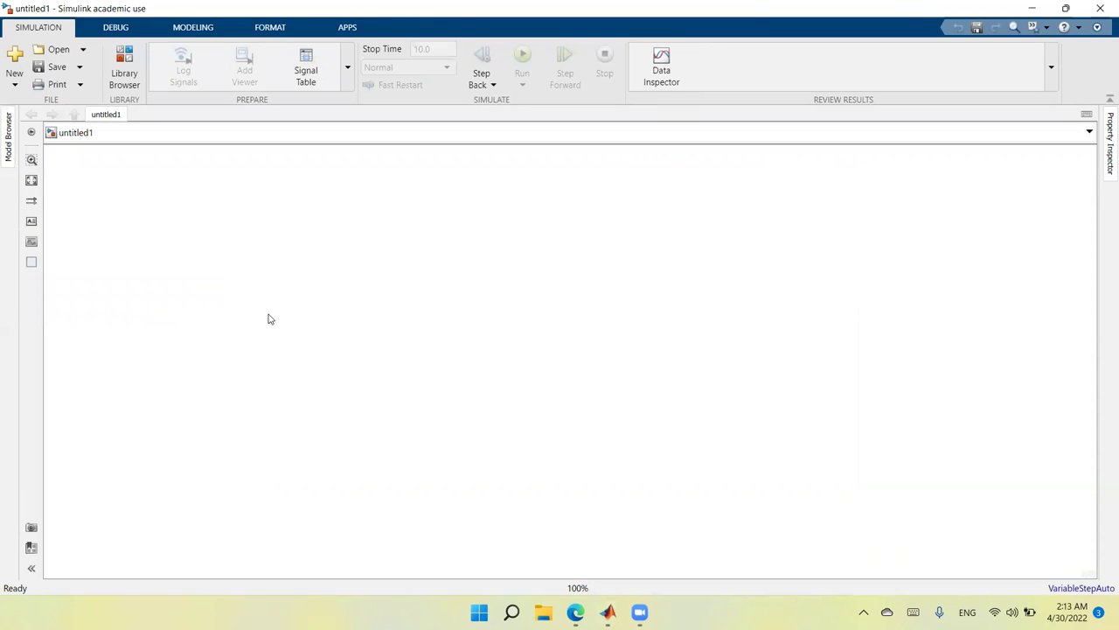
Add an AC Voltage Source block to the model from the Simscape/Electrical/Specialized Power Systems/Sources library.
left_click(125, 68)
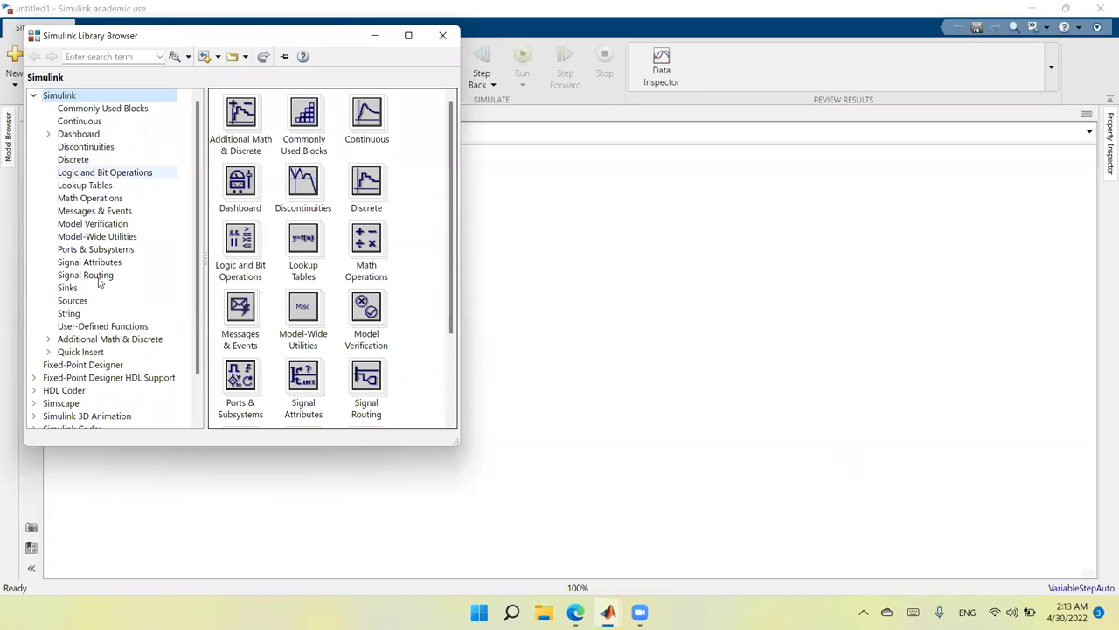
scroll(110, 284, "down", 2)
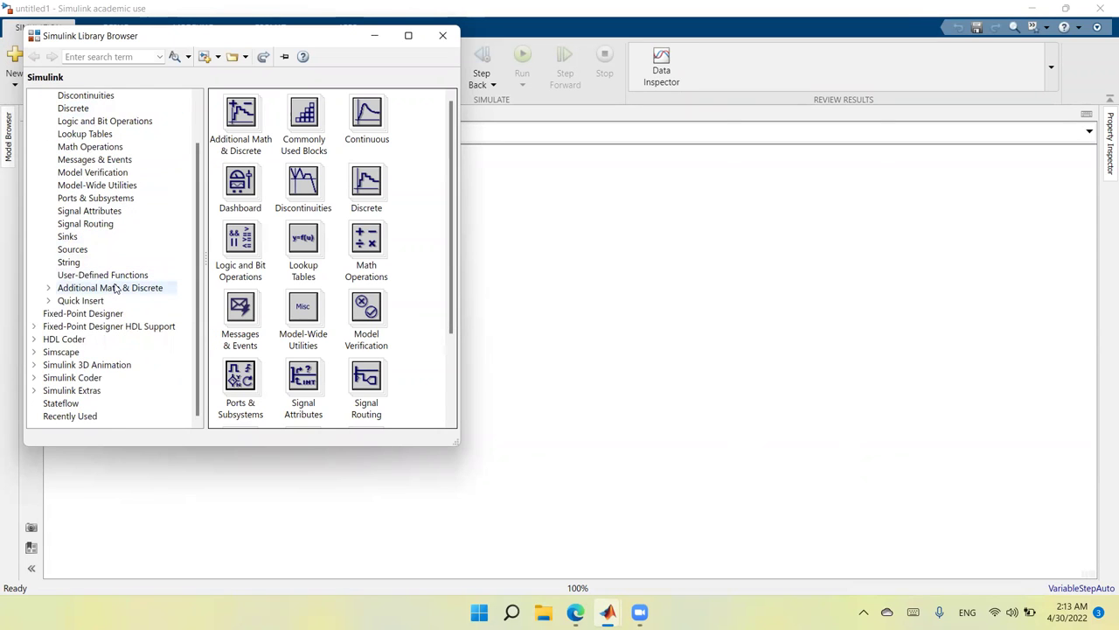
left_click(61, 351)
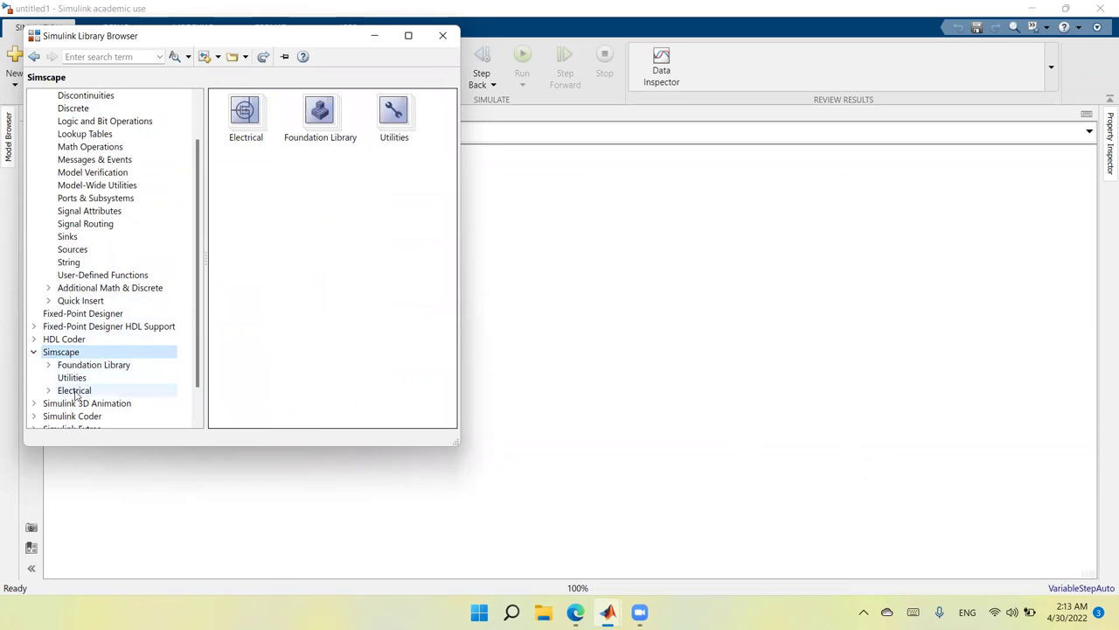
left_click(74, 392)
scroll(127, 348, "down", 1)
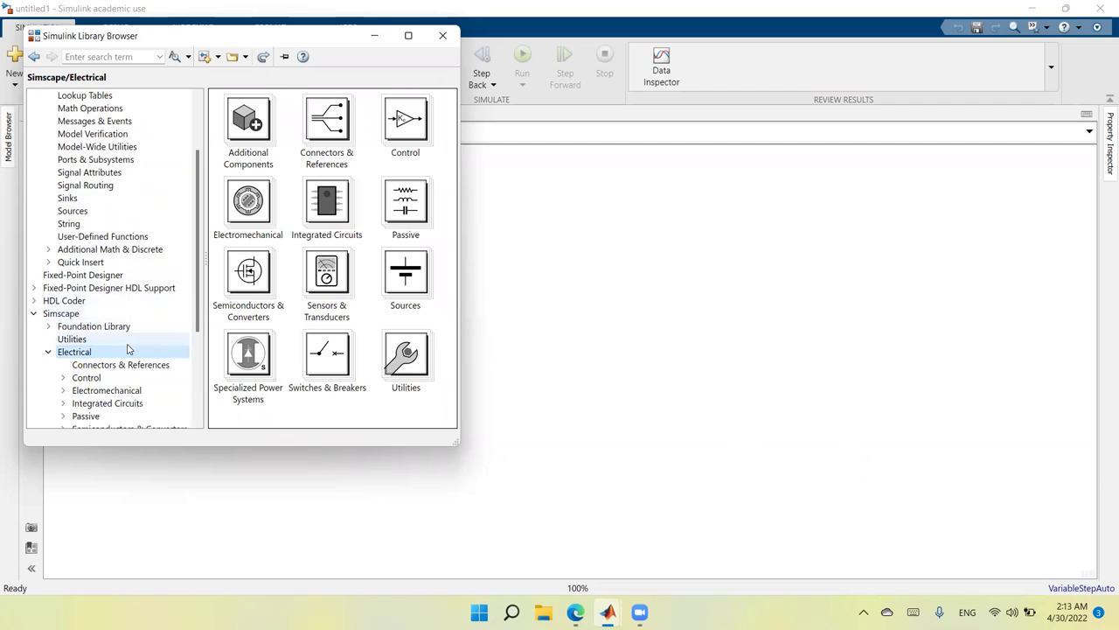
scroll(128, 343, "down", 1)
scroll(128, 342, "down", 1)
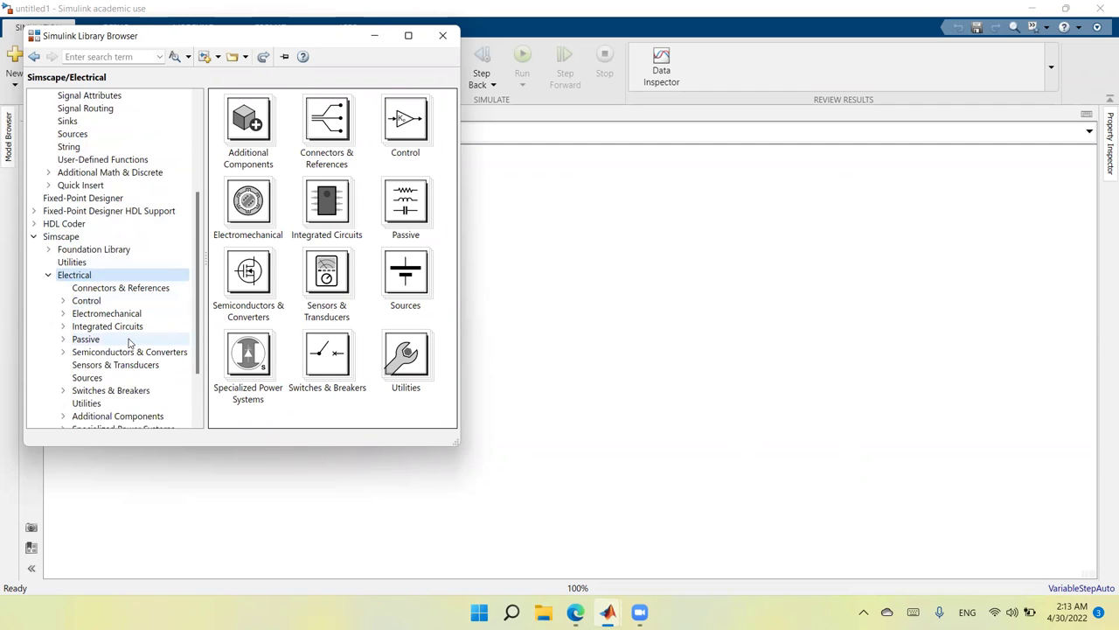
scroll(131, 343, "down", 1)
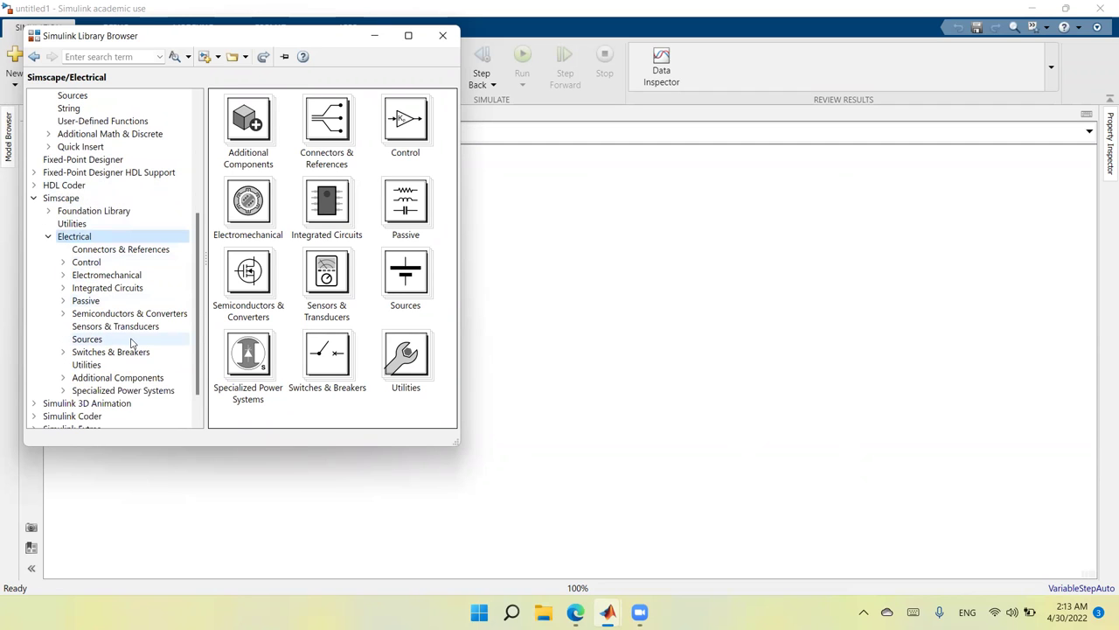
double_click(131, 391)
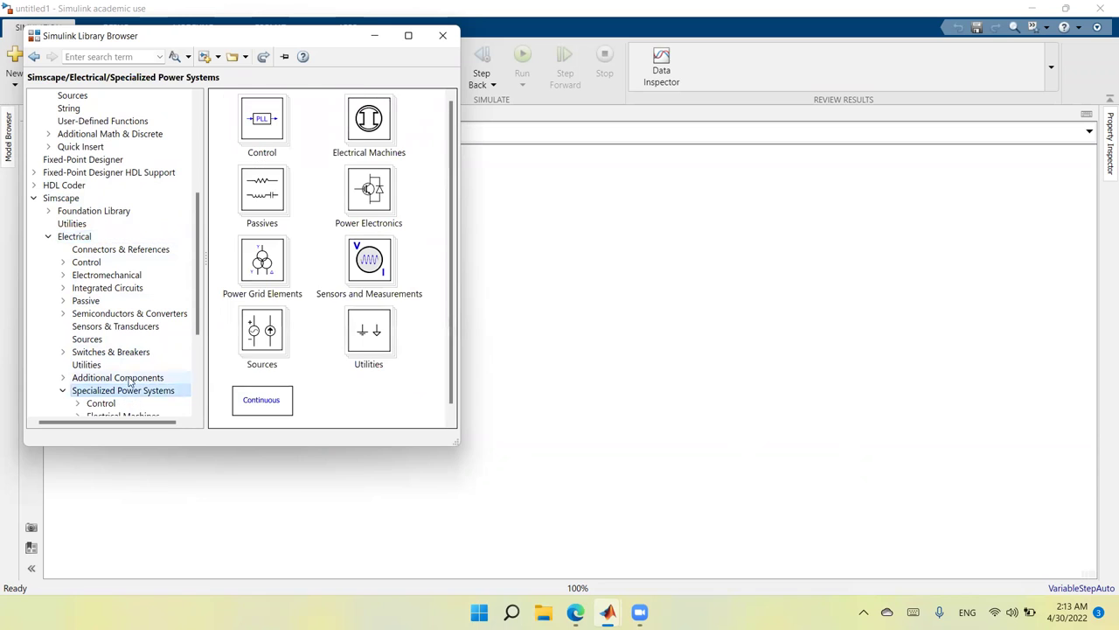
scroll(130, 378, "down", 3)
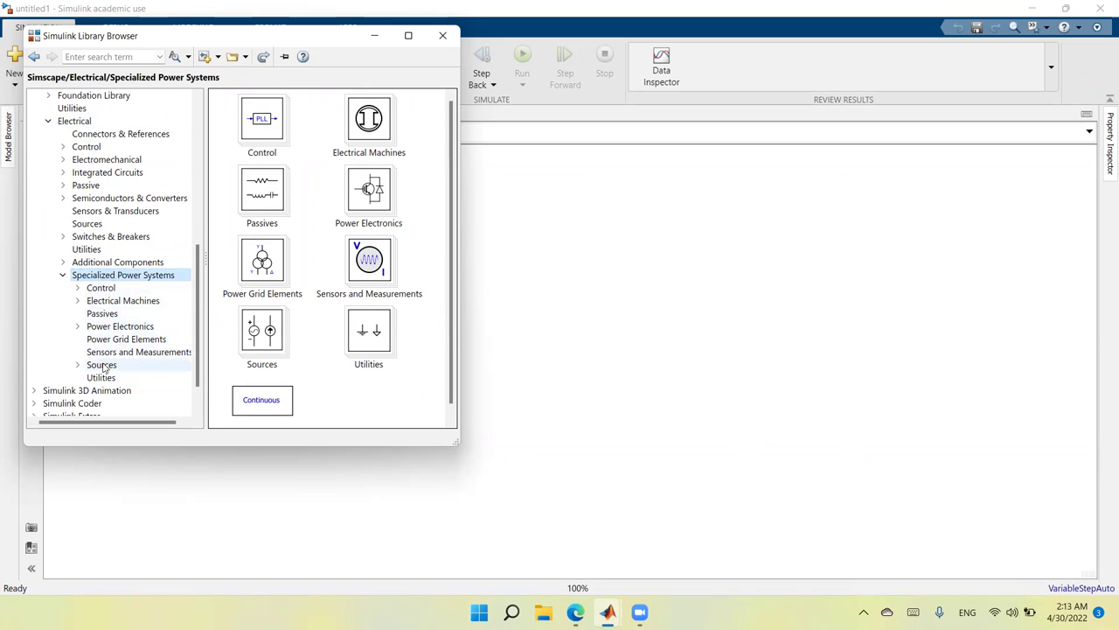
double_click(101, 365)
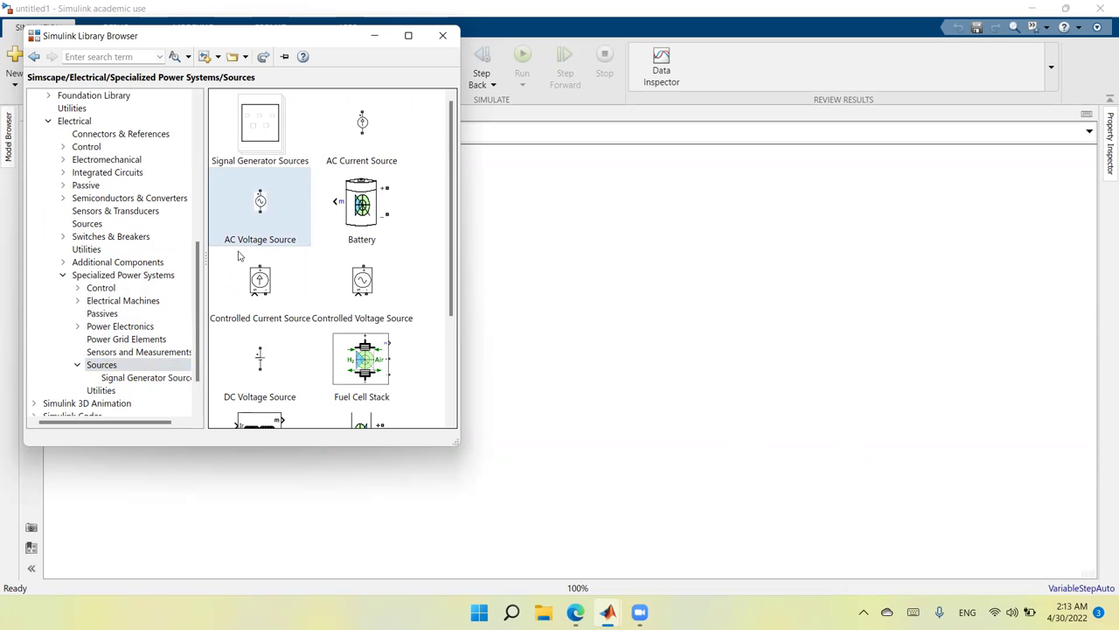
left_click_drag(261, 204, 272, 358)
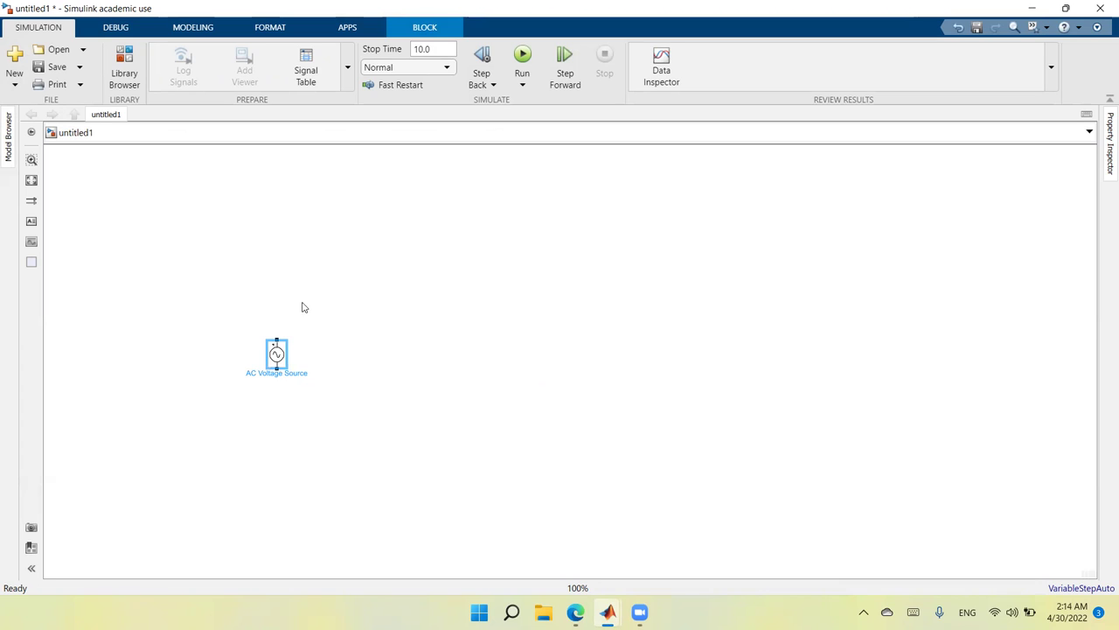
Insert a Pi Section Line block above and to the right of the AC source, and enlarge it.
left_click(422, 310)
double_click(378, 274)
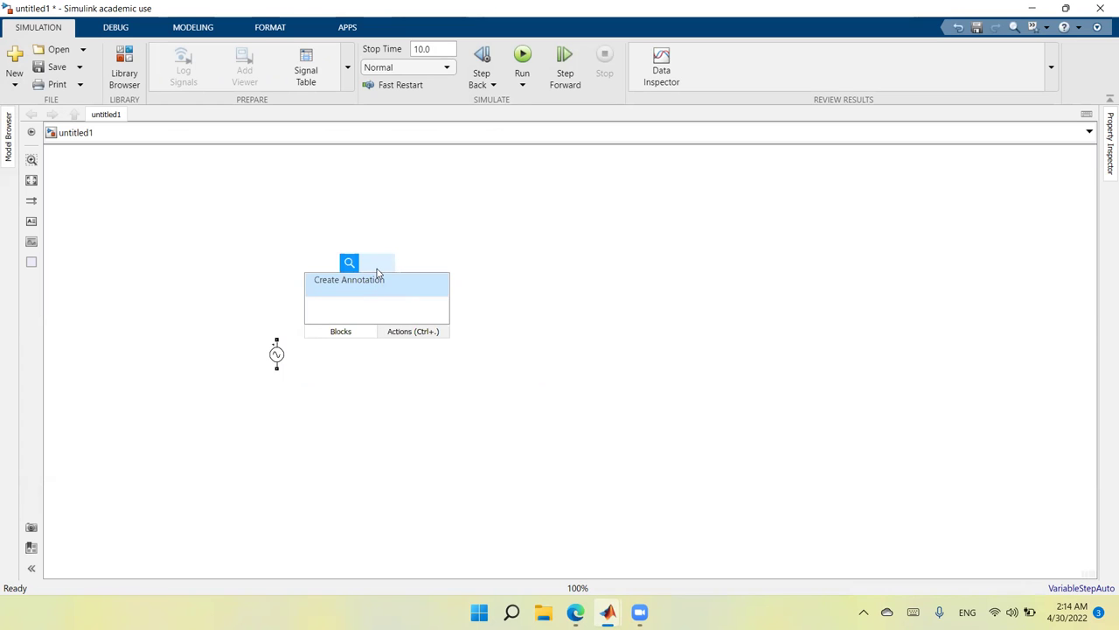
type("pi")
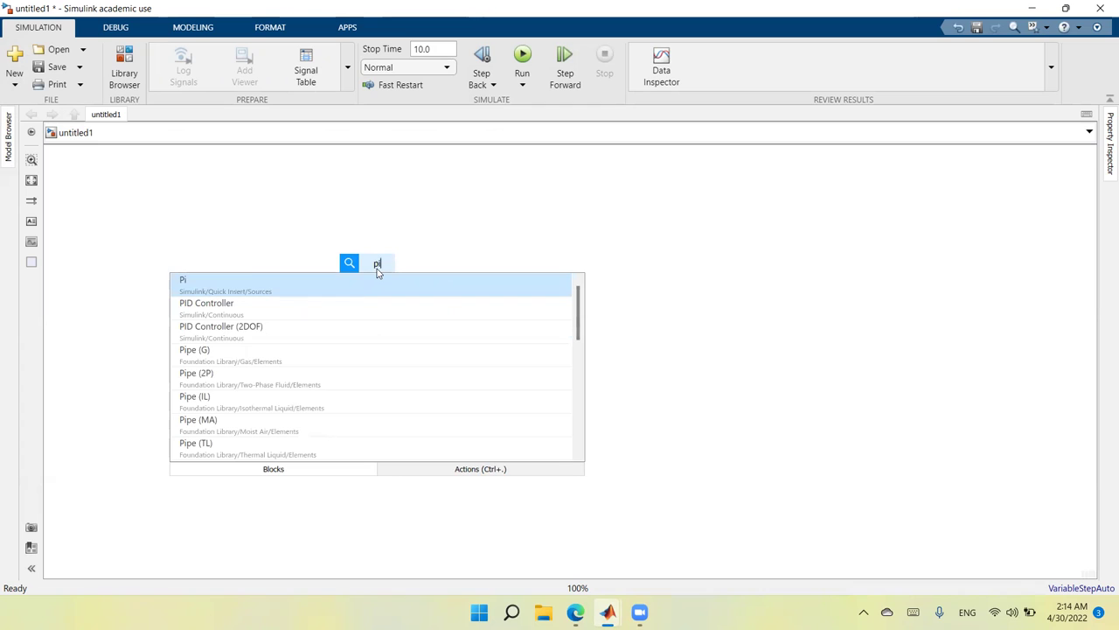
type(" s")
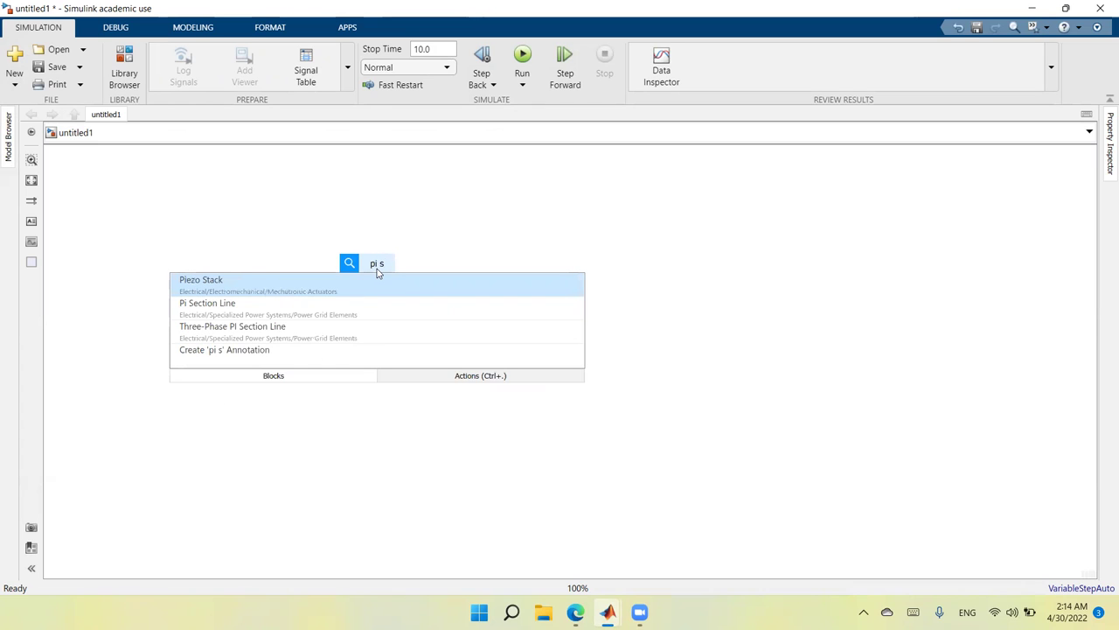
left_click(188, 306)
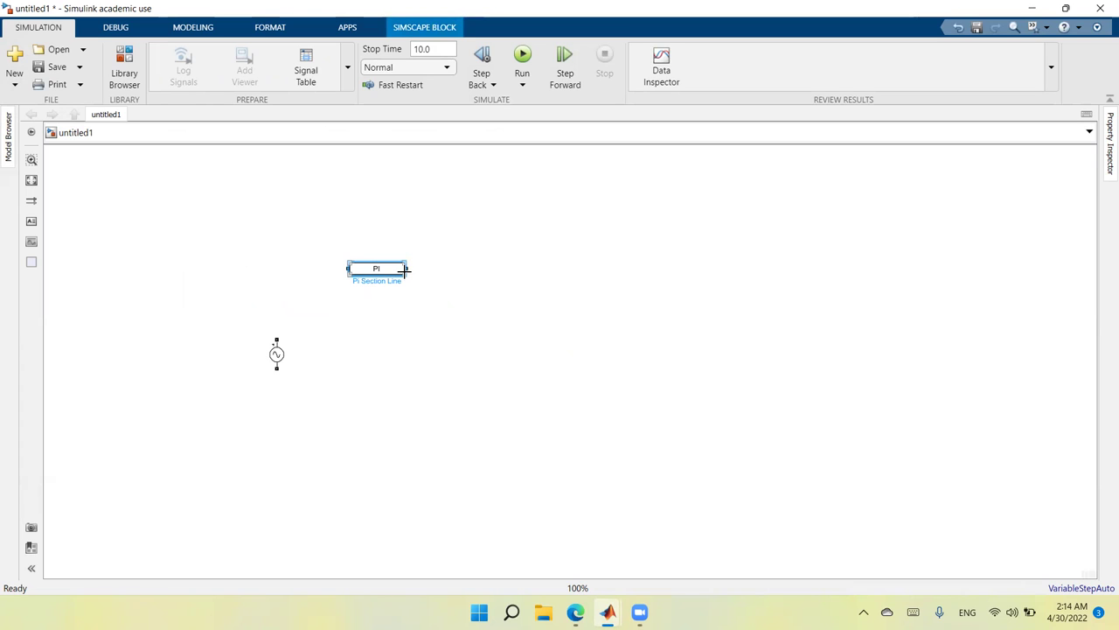
left_click_drag(405, 273, 485, 314)
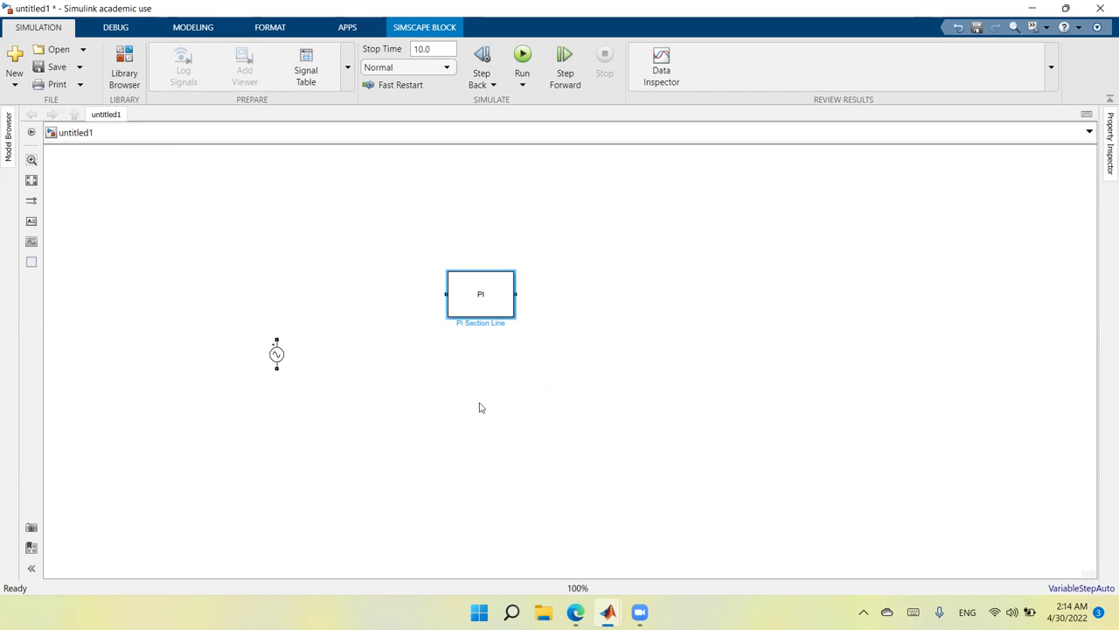
Insert a Current Measurement block below the Pi section line, between the AC source and the line.
double_click(393, 439)
type("meas")
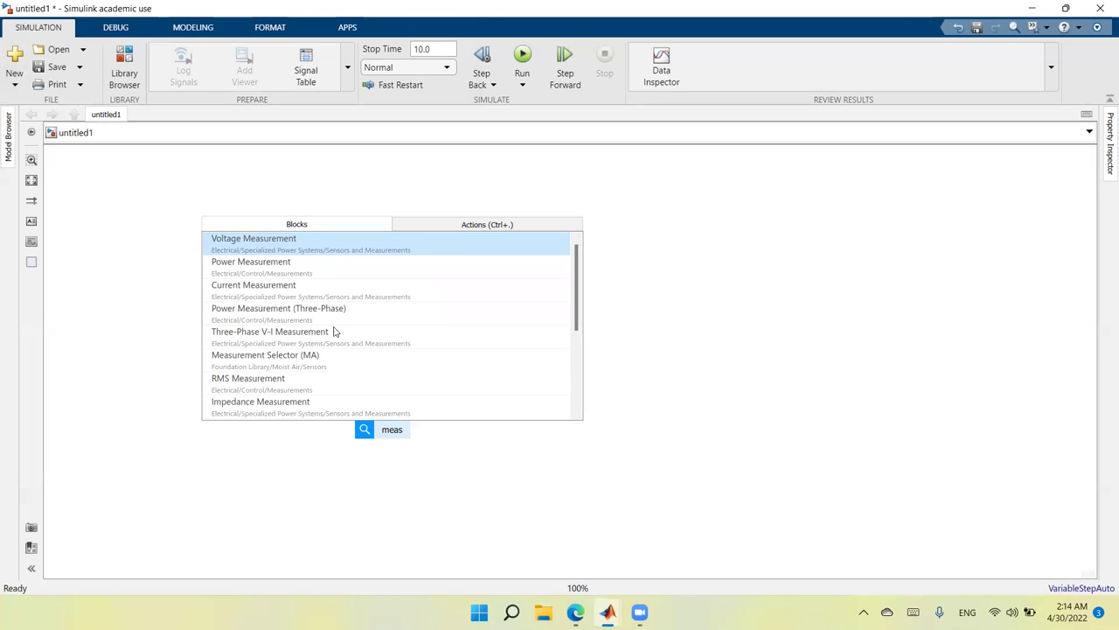
left_click(296, 285)
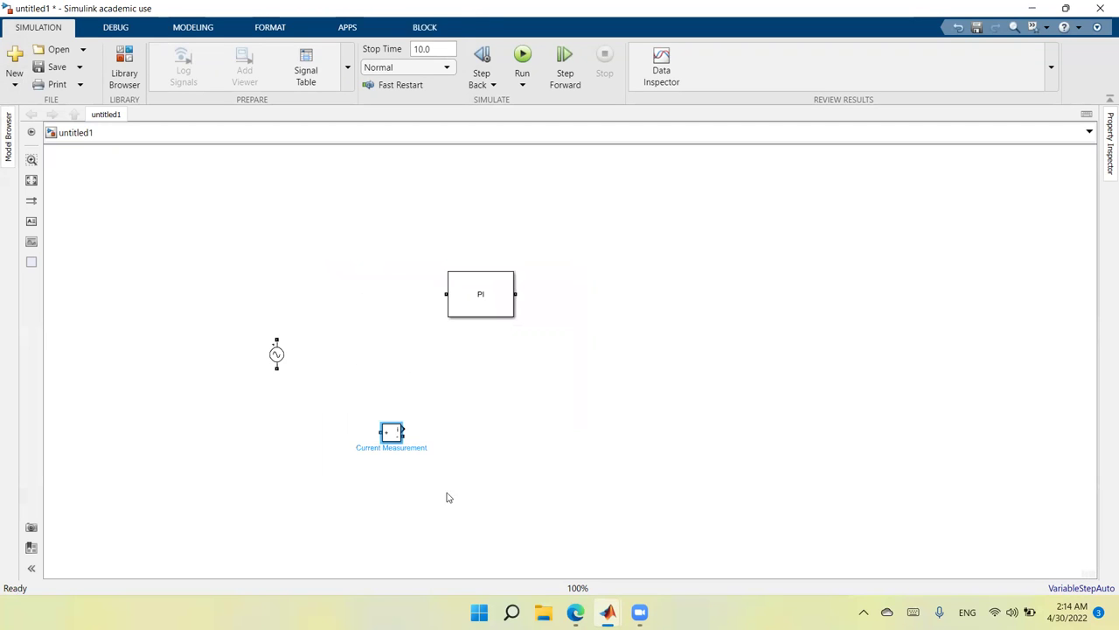
Insert a Voltage Measurement block below and to the right of the current measurement block.
double_click(505, 477)
type("vol")
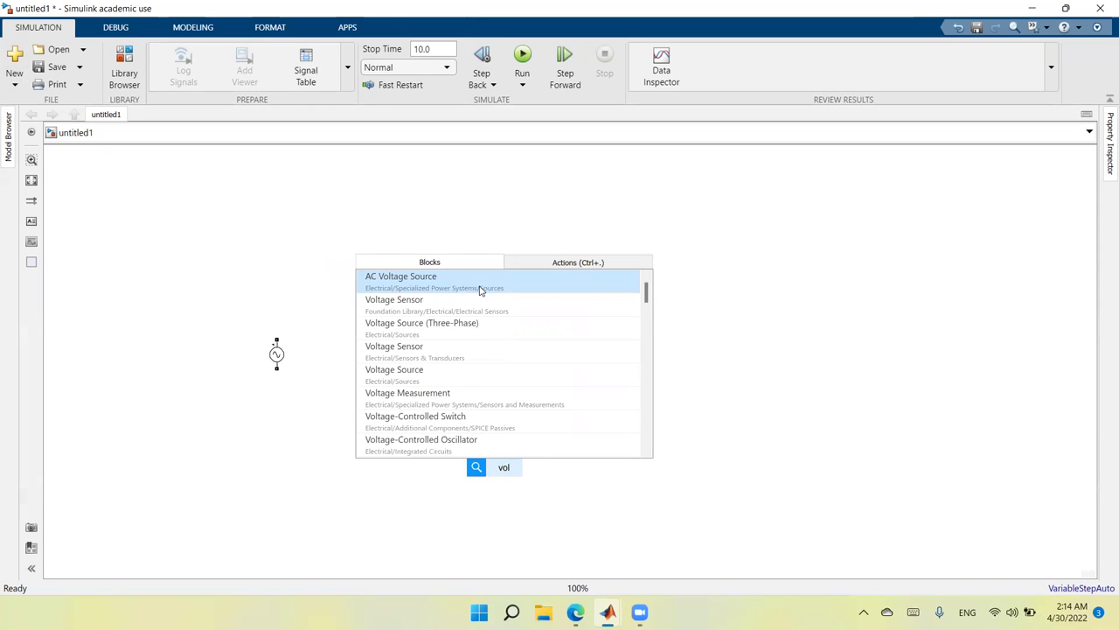
key("BackSpace")
key("BackSpace")
key("BackSpace")
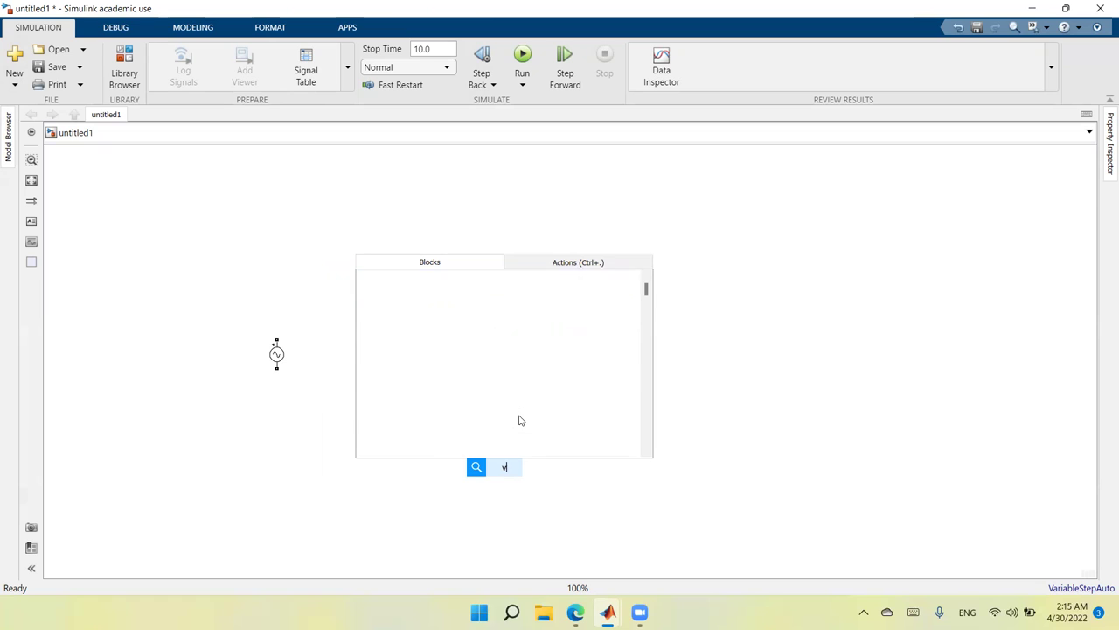
type("meas")
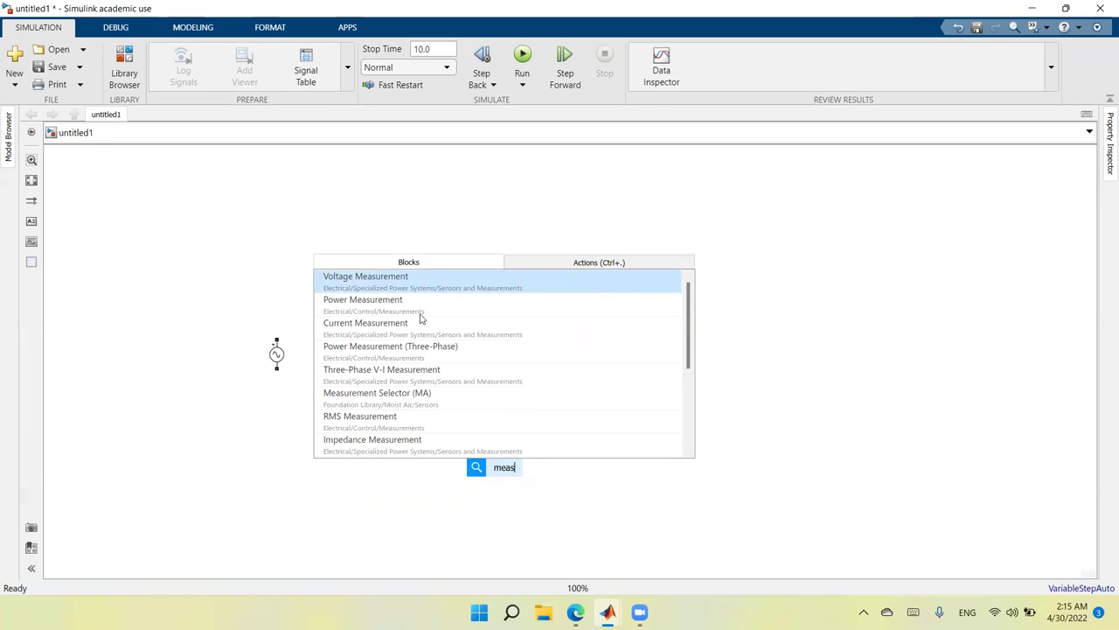
left_click(407, 288)
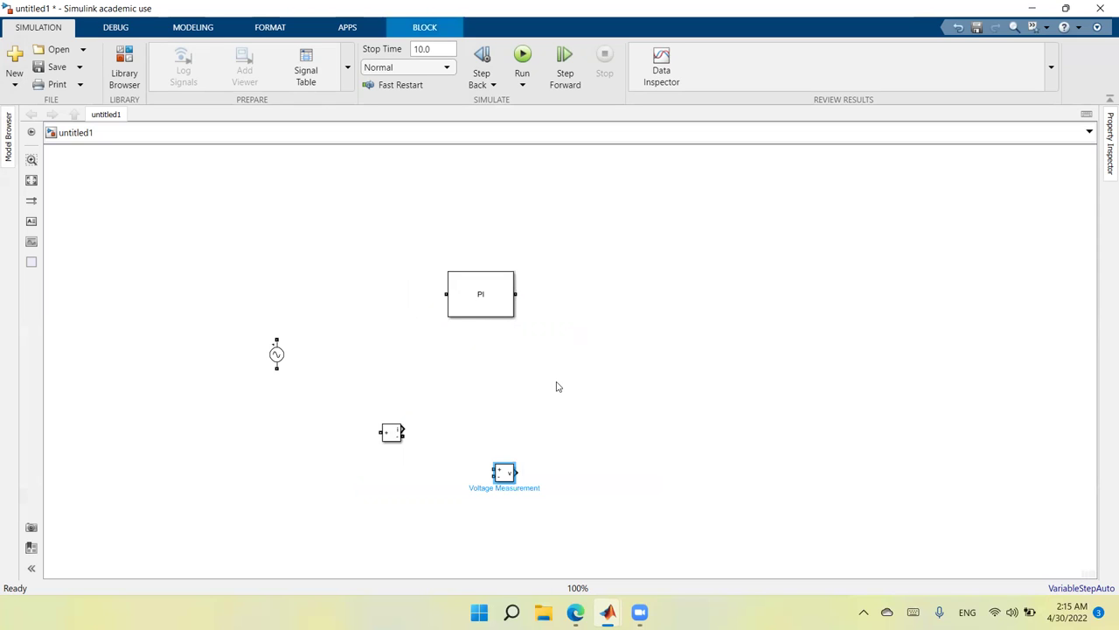
Insert a Simulink Display block to the right of the voltage measurement block.
double_click(633, 453)
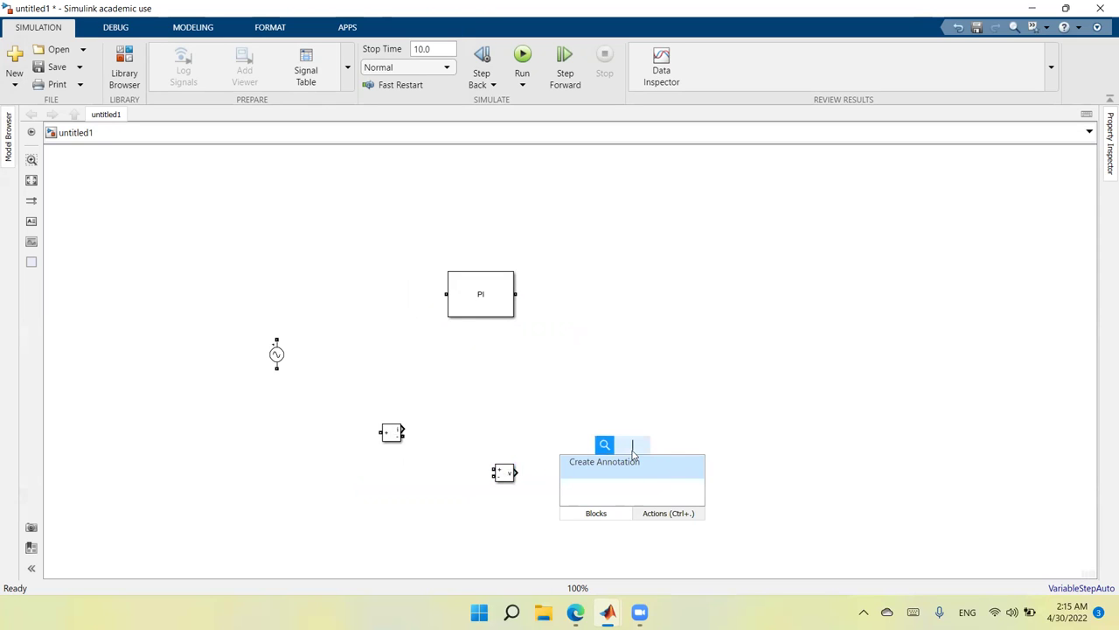
type("dis")
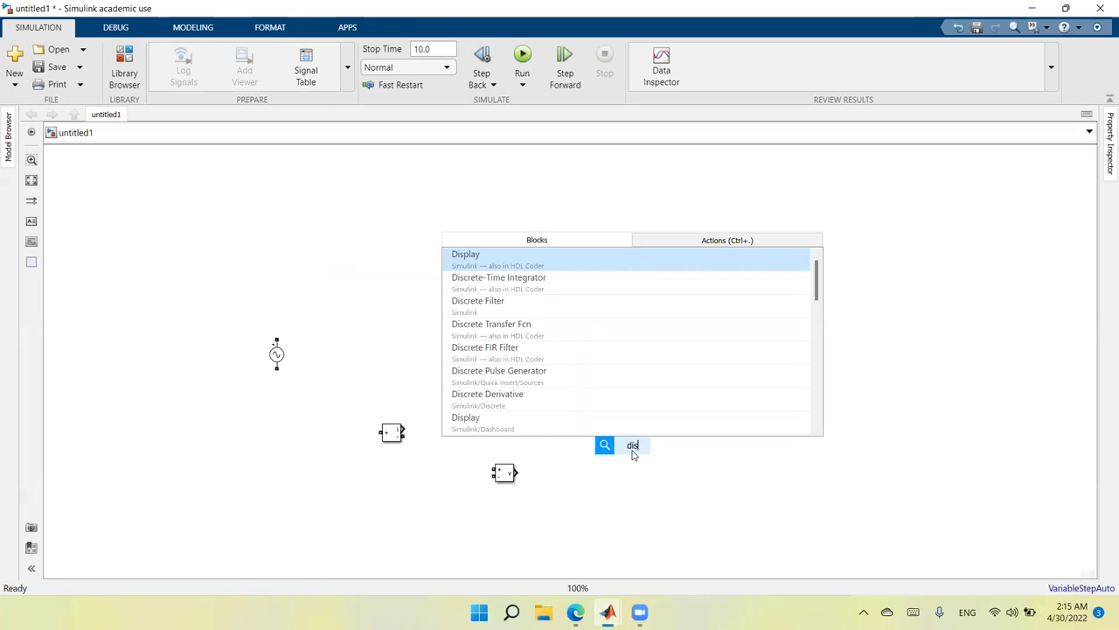
left_click(602, 259)
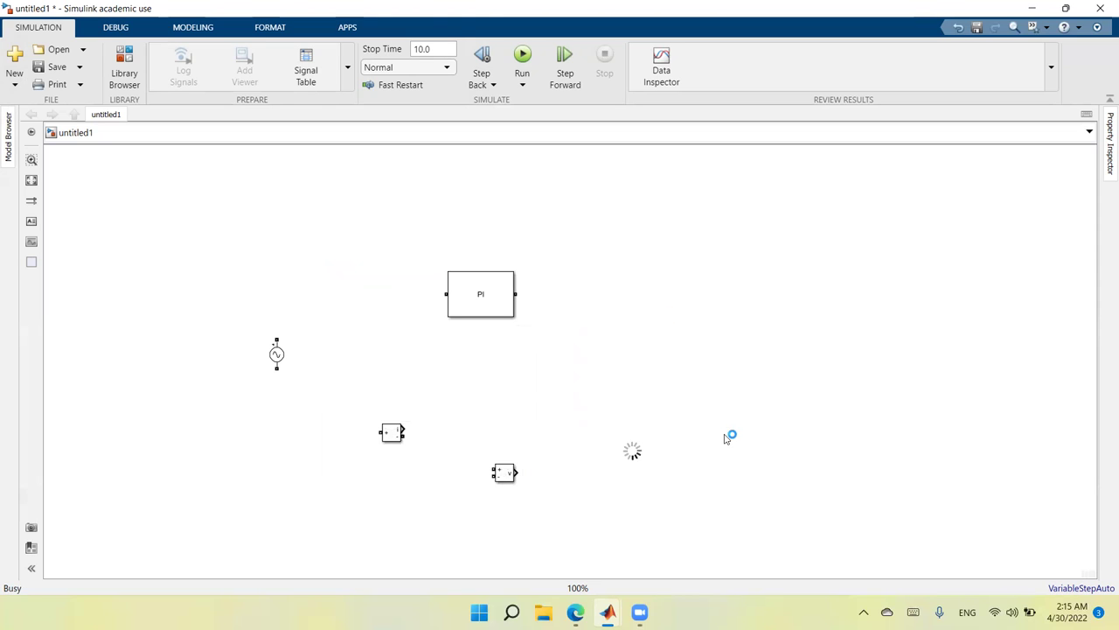
Insert a powergui block above and to the right of the display.
double_click(708, 378)
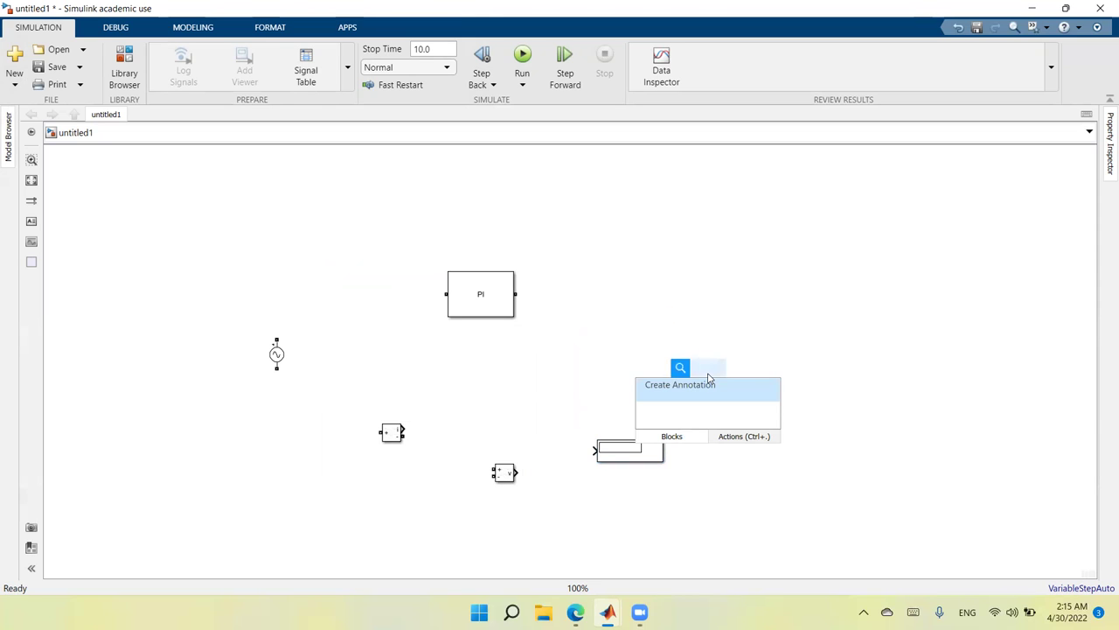
type("power")
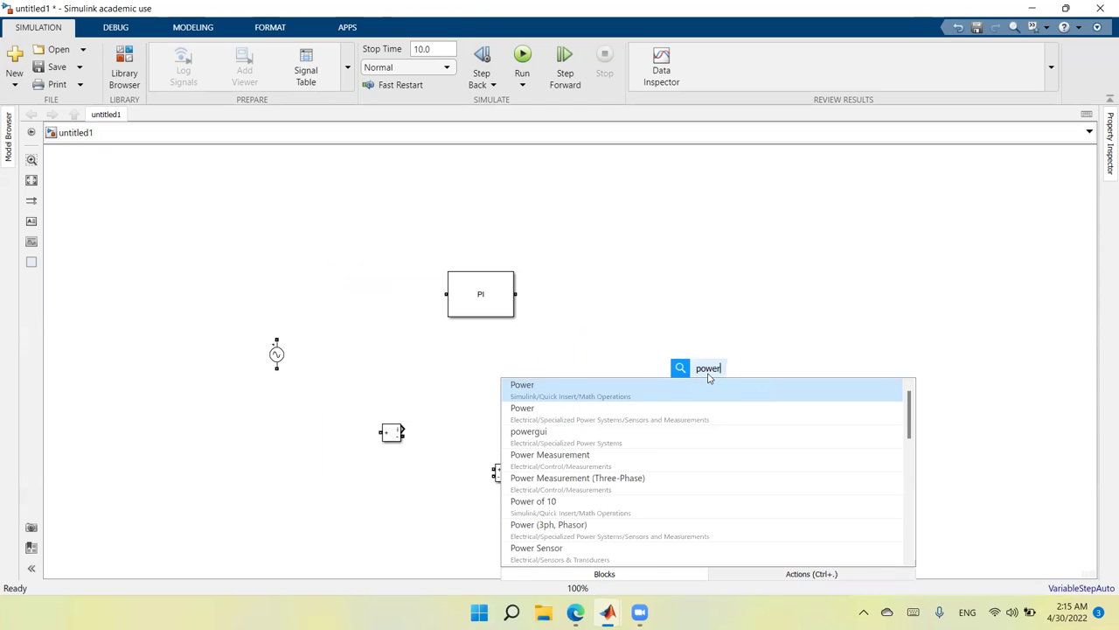
left_click(641, 436)
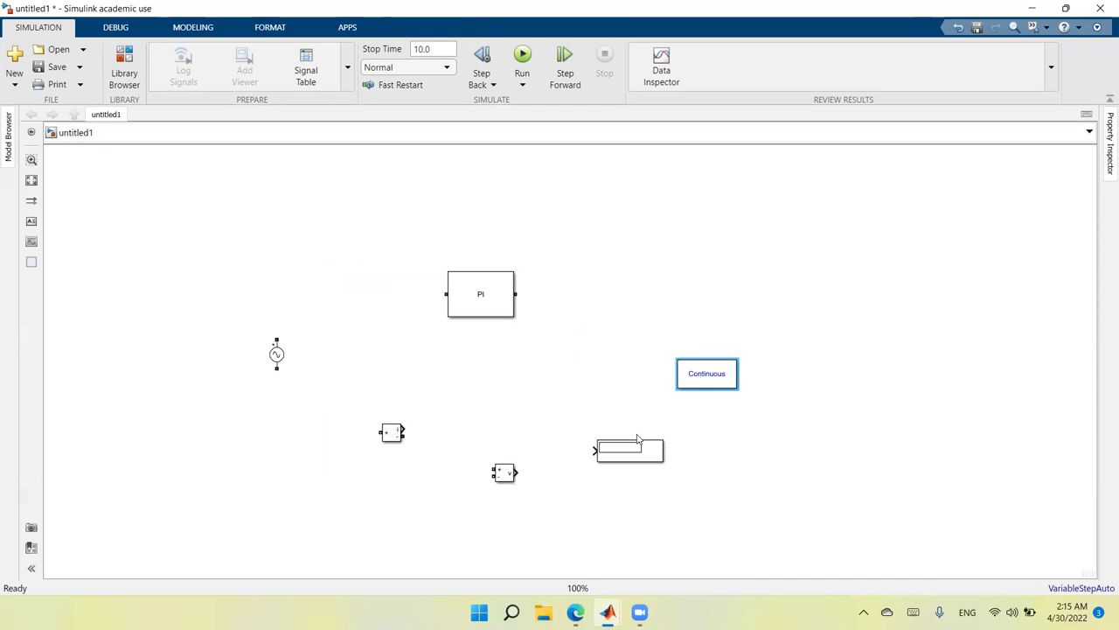
Insert a Ground block from Specialized Power Systems below the AC voltage source.
double_click(245, 496)
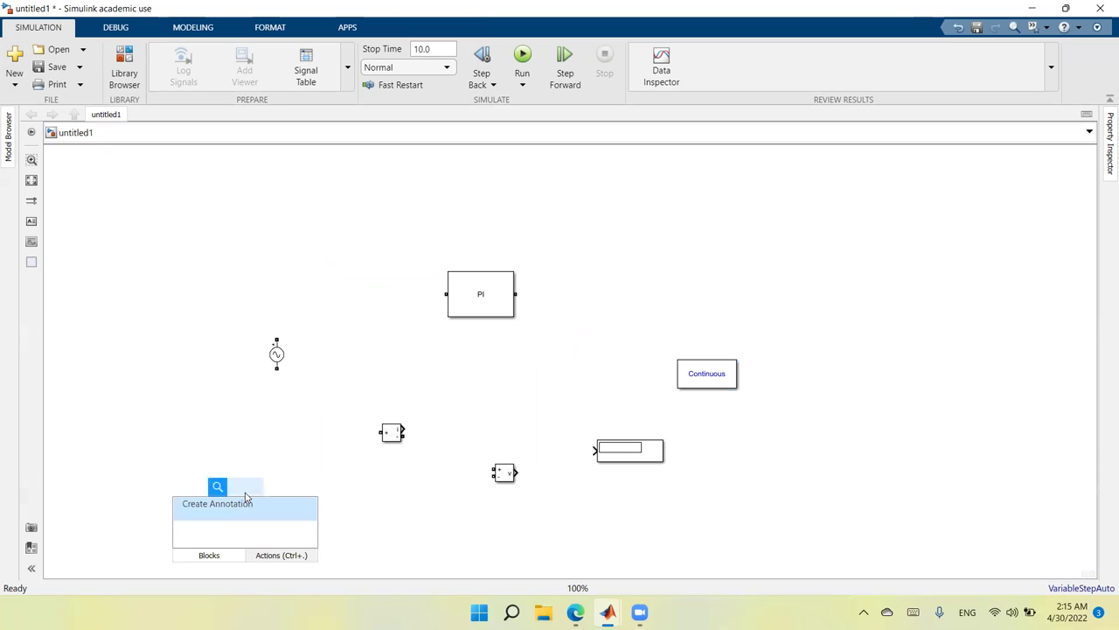
type("gr")
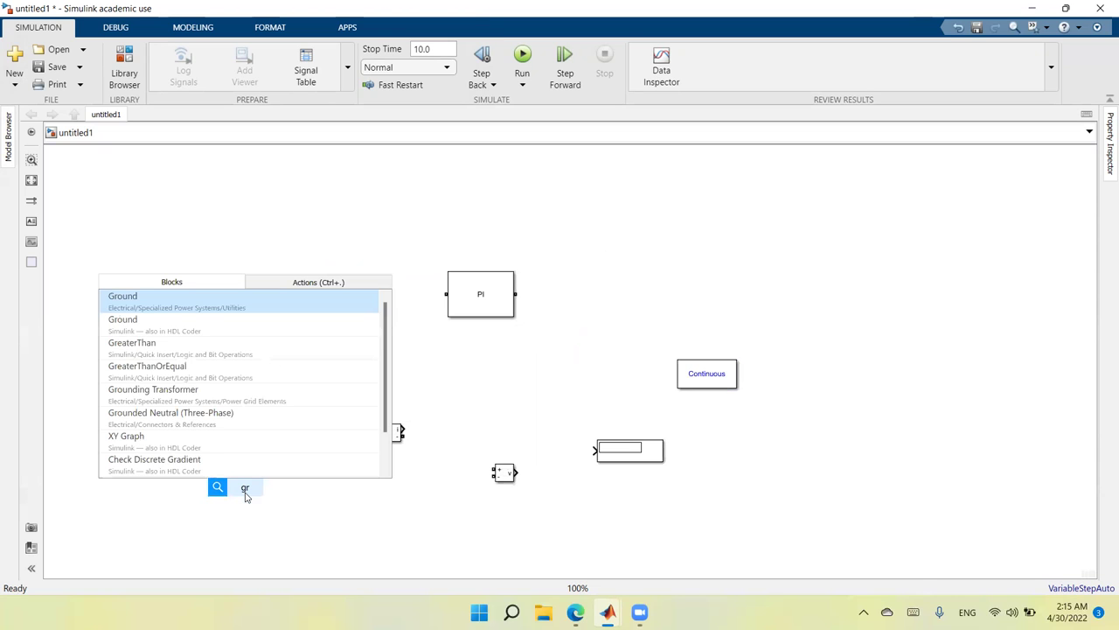
type("ou")
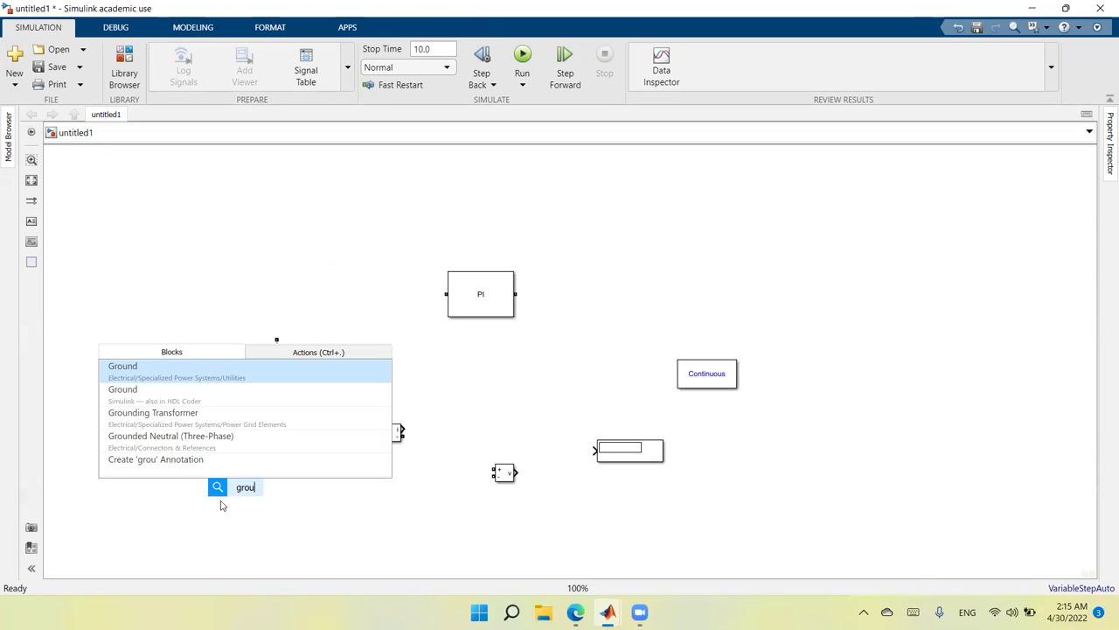
left_click(215, 369)
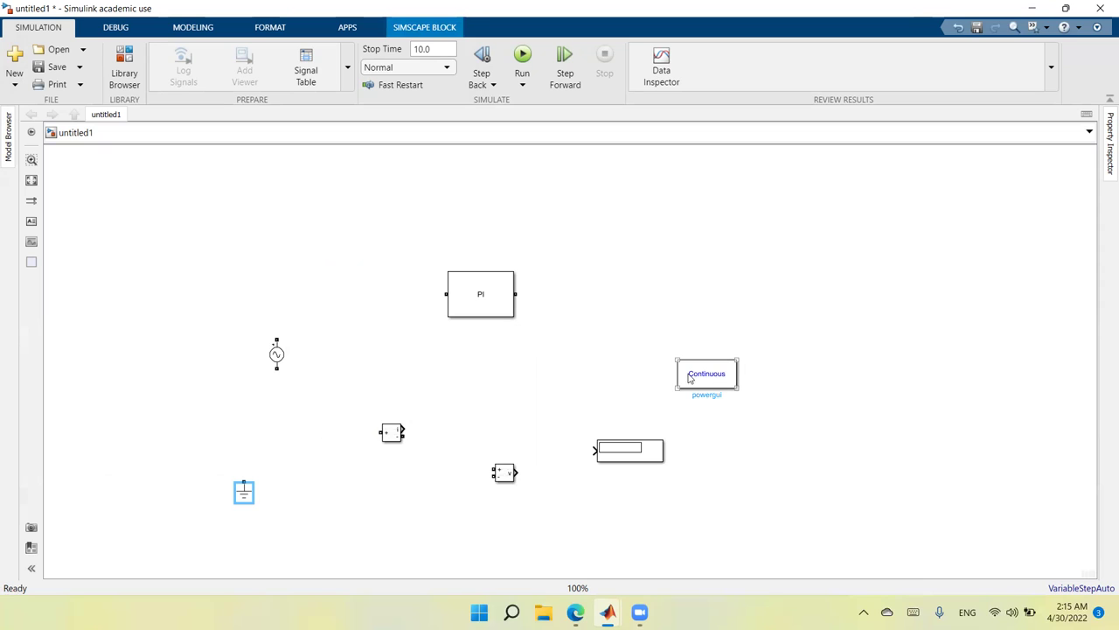
Insert a Series RLC Branch block to the left of the Pi section line, and move the AC source directly above the ground.
double_click(341, 522)
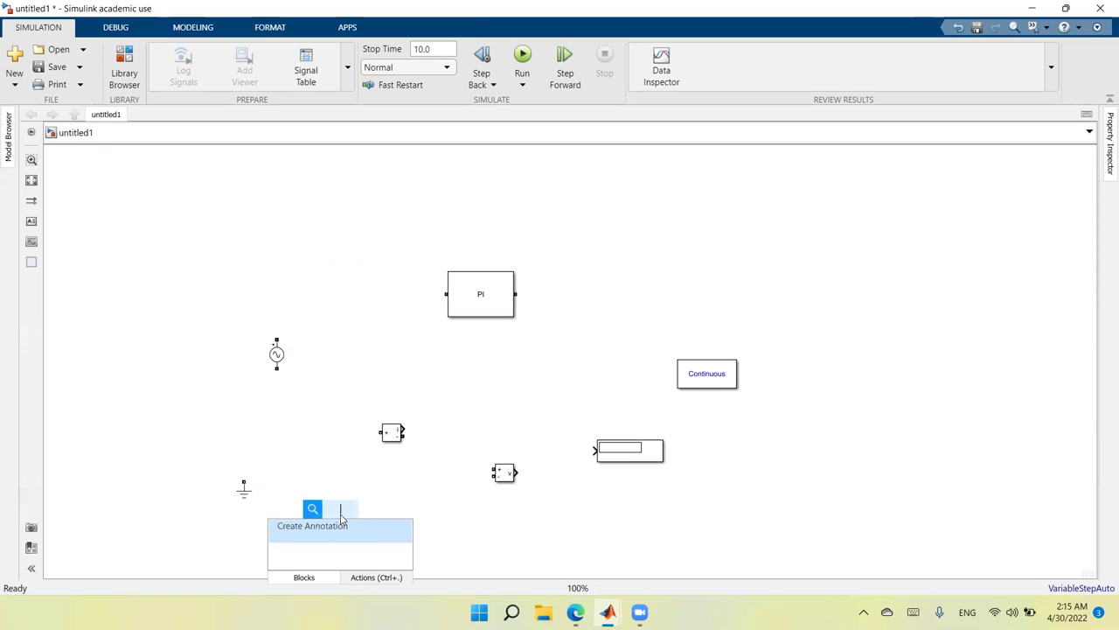
type("rl")
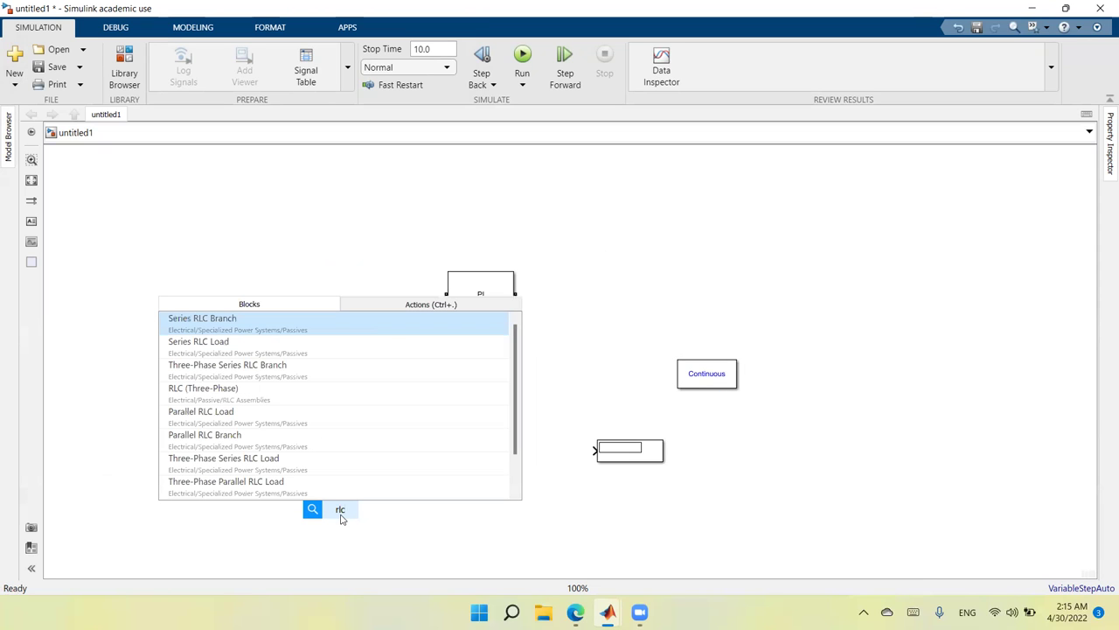
type("c")
left_click(254, 326)
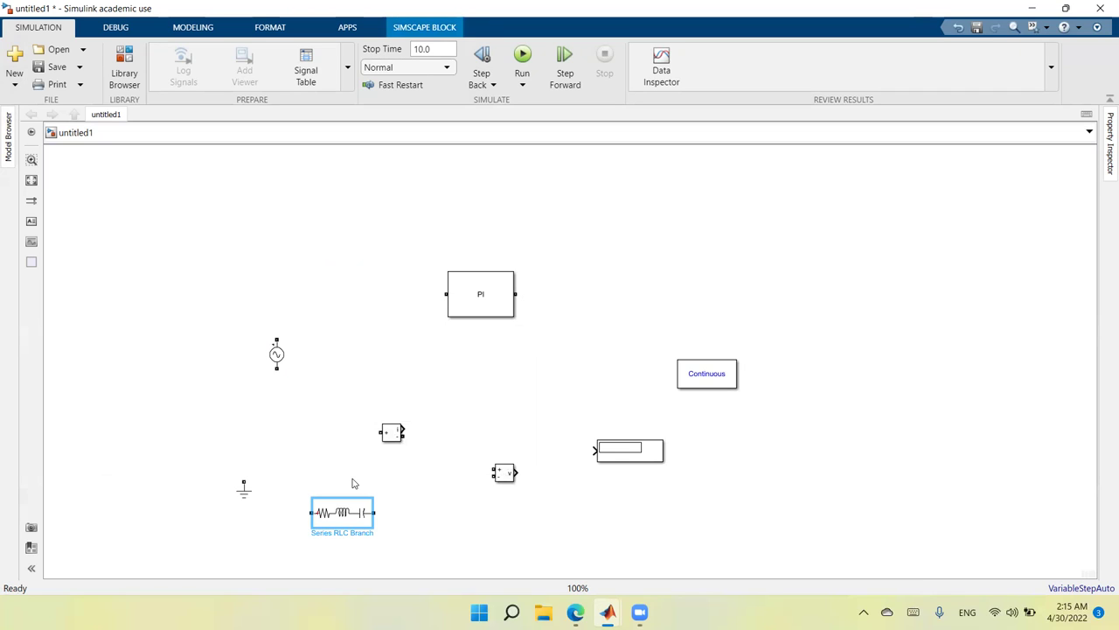
left_click_drag(280, 357, 246, 357)
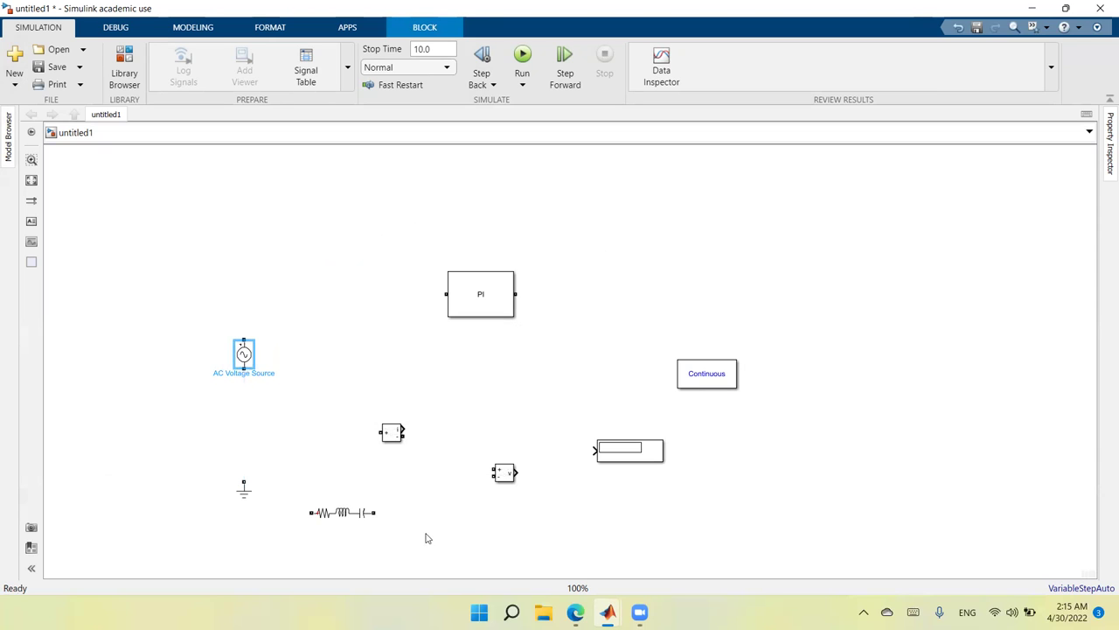
left_click_drag(351, 514, 304, 305)
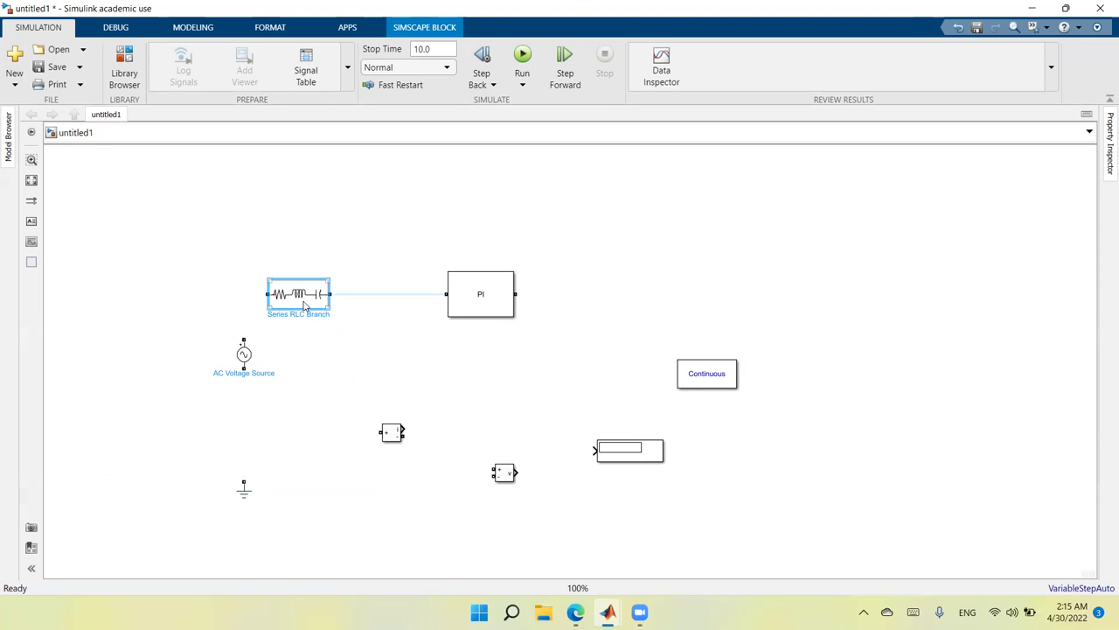
Set the branch type of the Series RLC Branch to R.
double_click(304, 305)
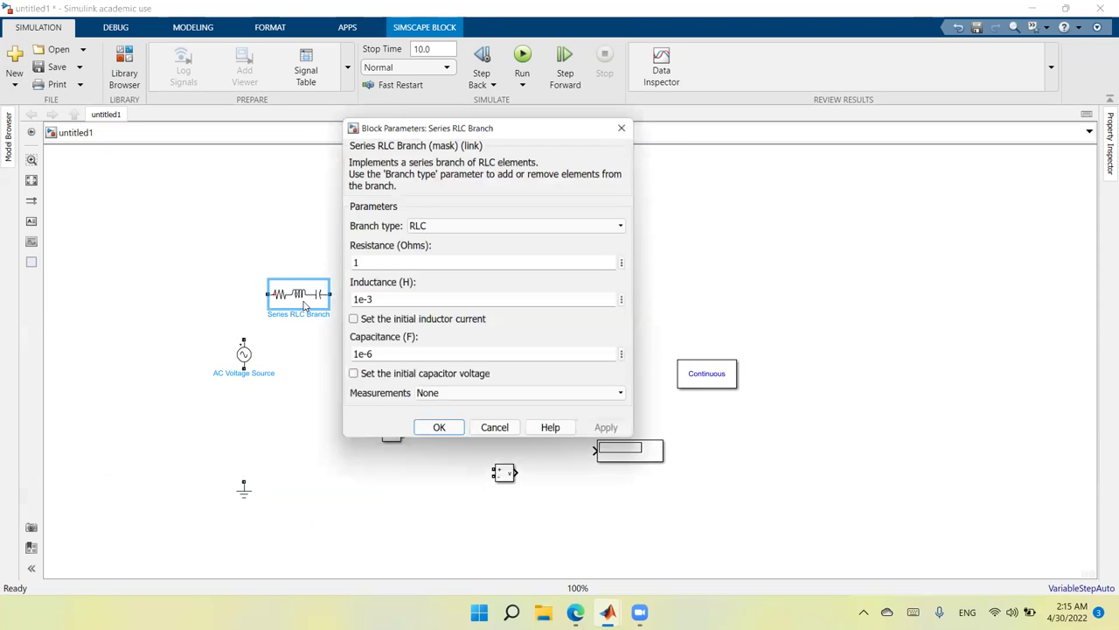
left_click(469, 225)
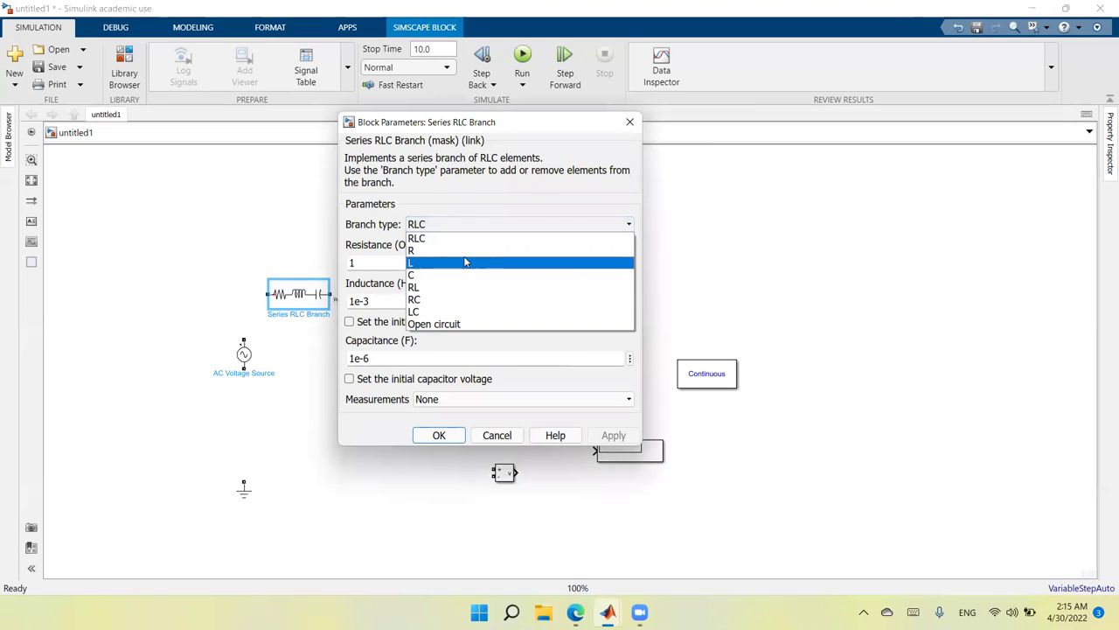
left_click(464, 251)
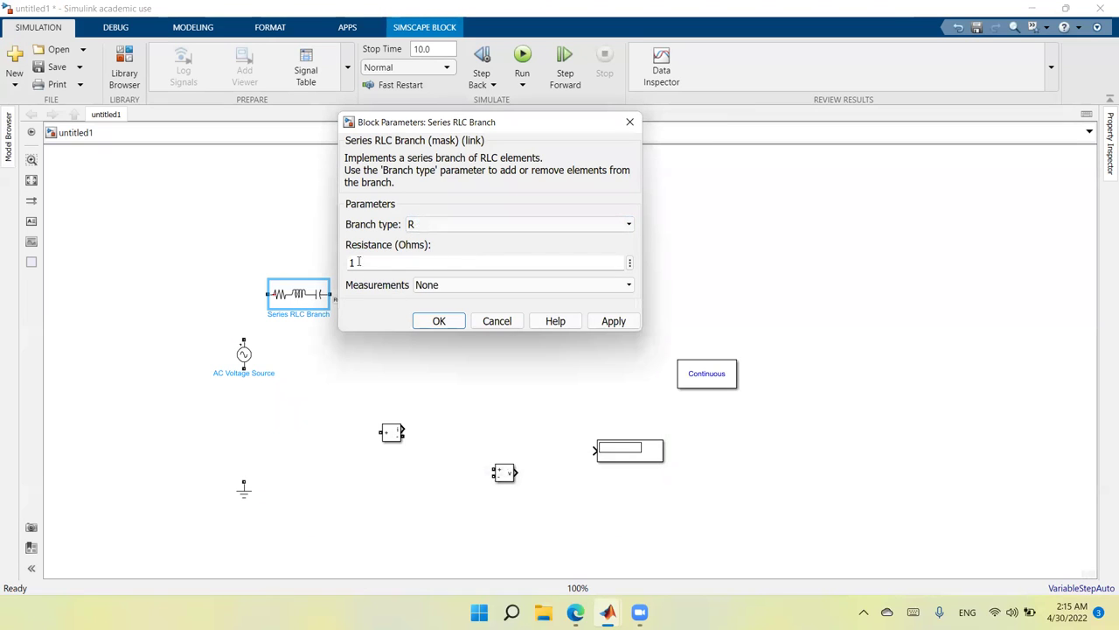
left_click(612, 320)
left_click(438, 321)
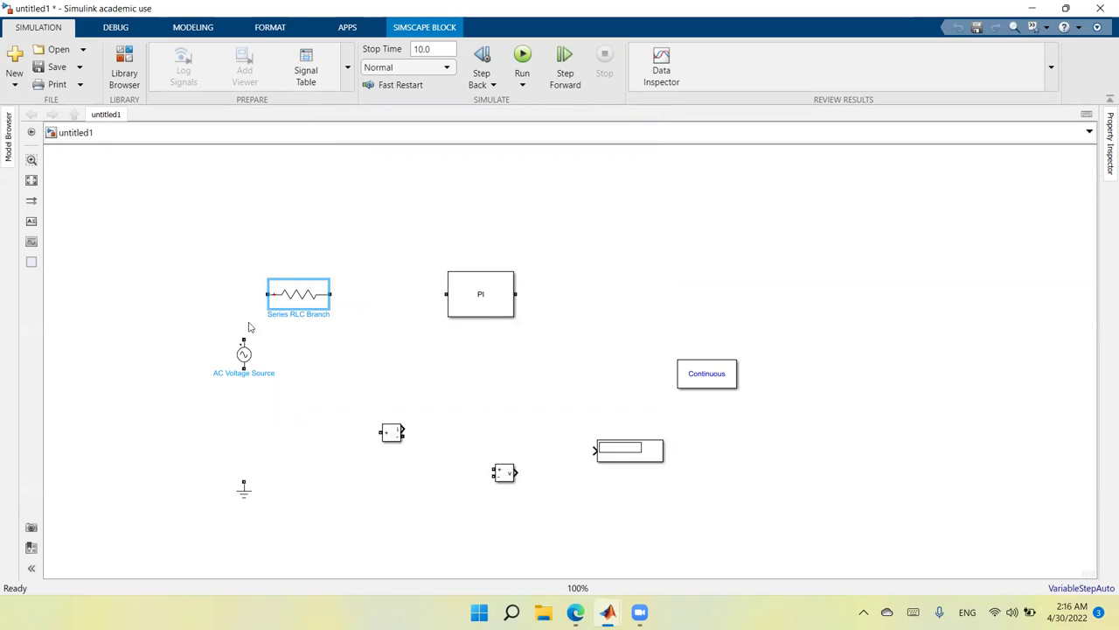
Wire the resistor's left end to the AC source's upper terminal, and connect the ground to the source's lower terminal.
mouse_move(262, 295)
left_mouse_down()
mouse_move(237, 326)
mouse_move(244, 341)
left_mouse_up()
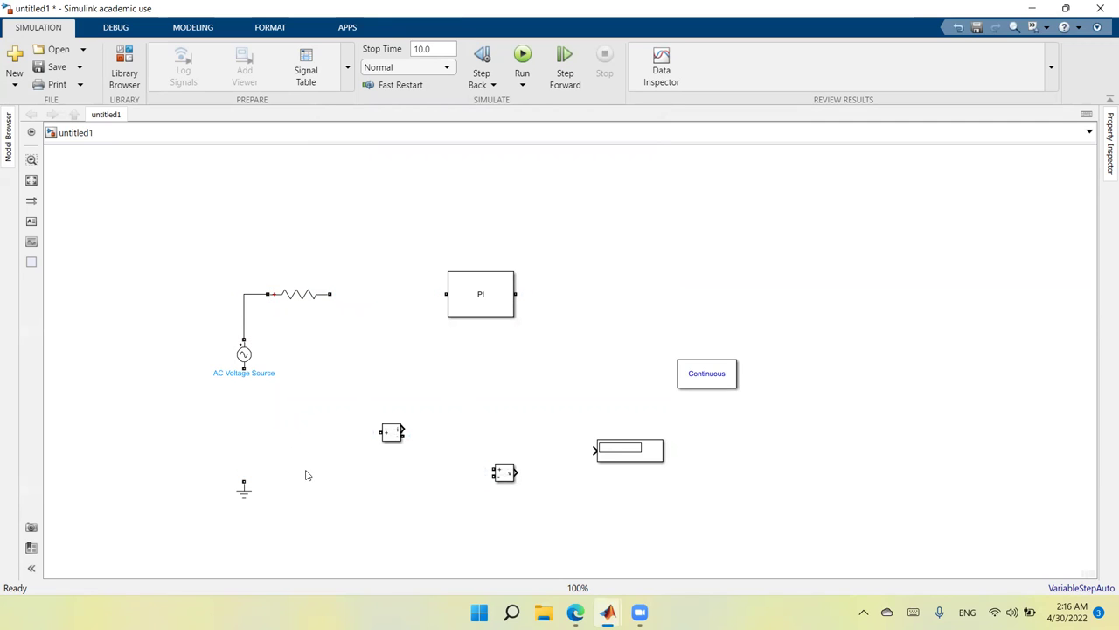
left_click_drag(245, 490, 248, 419)
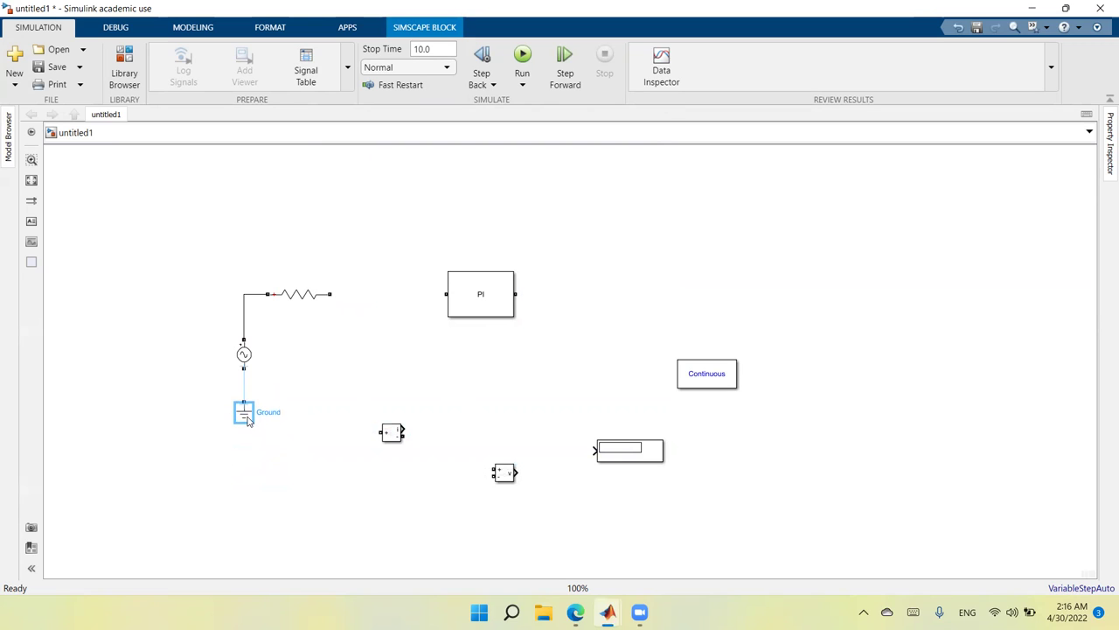
left_click(265, 455)
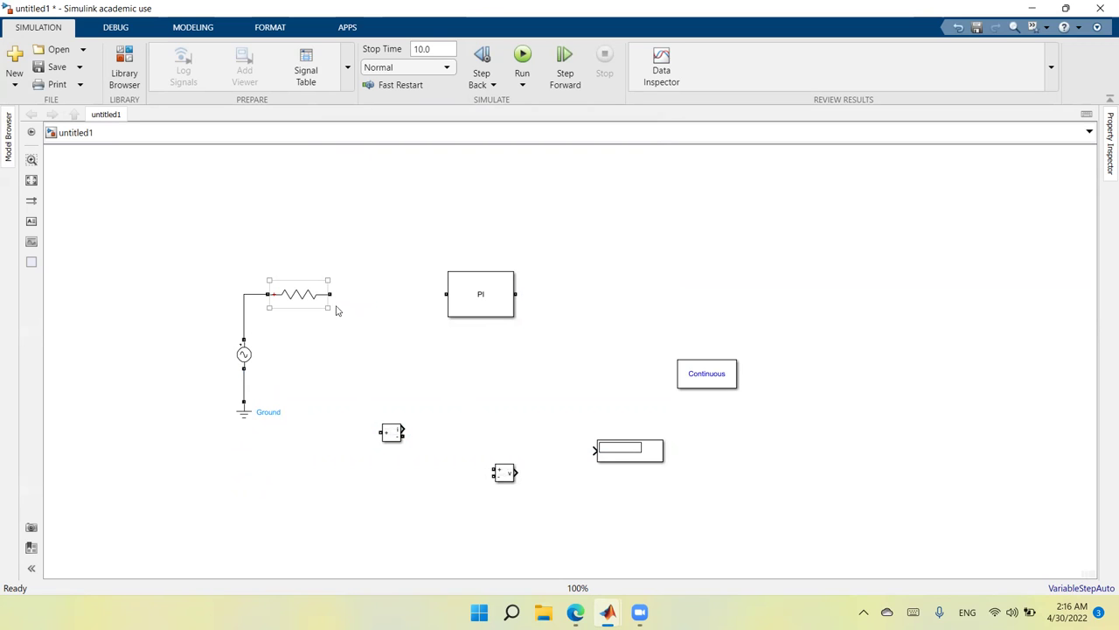
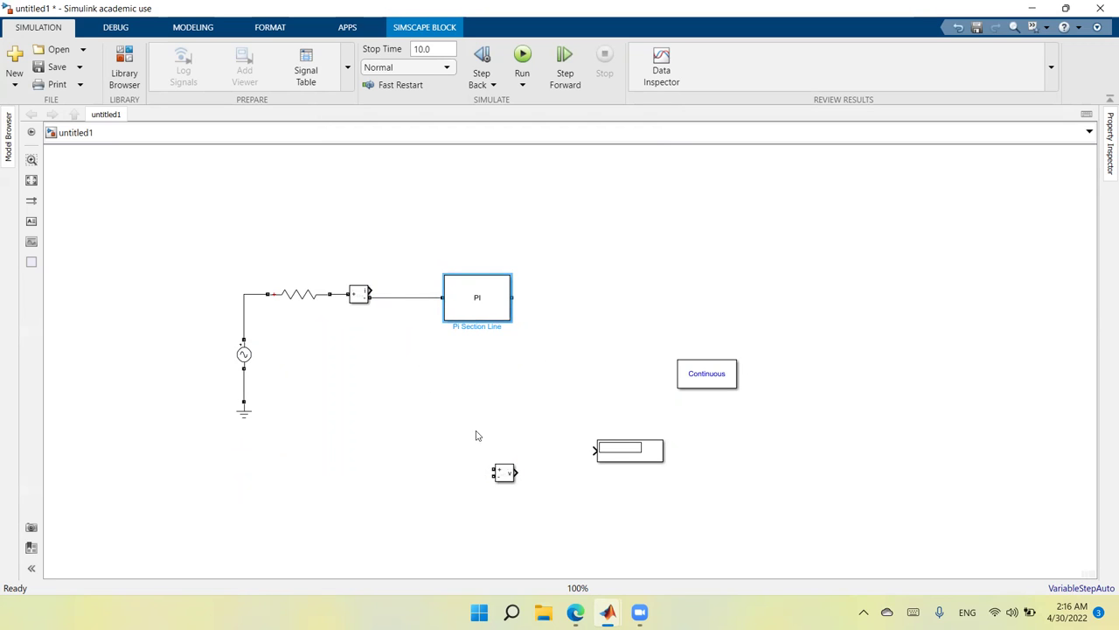
Connect the display to the current measurement's output above the Pi line, and wire the voltage measurement's positive input to the Pi line's input connection.
left_click_drag(628, 450, 372, 293)
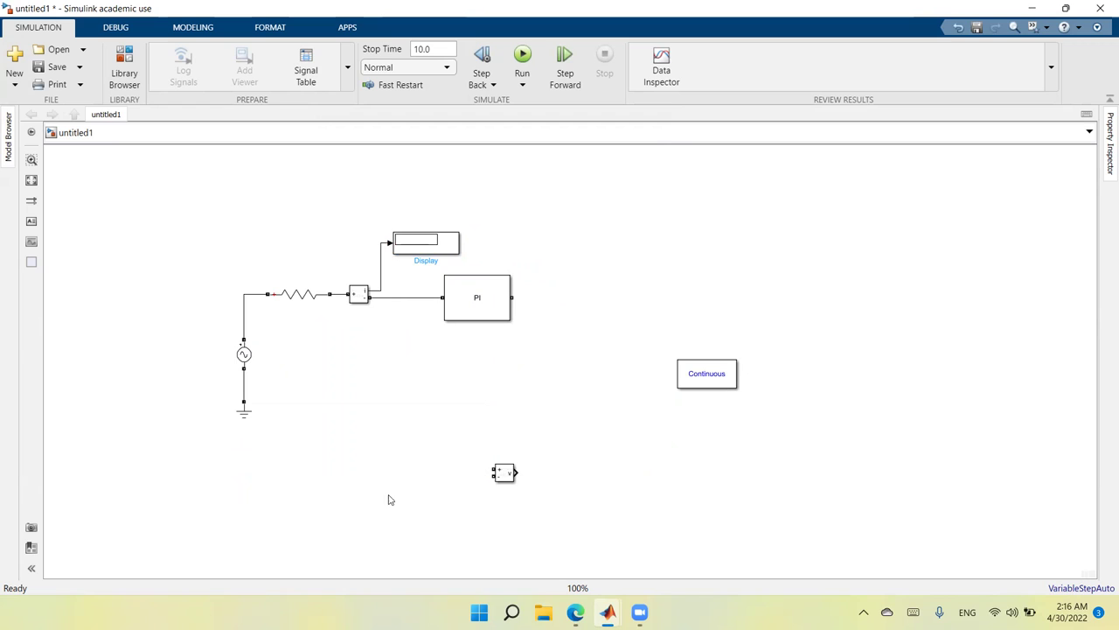
left_click(508, 480)
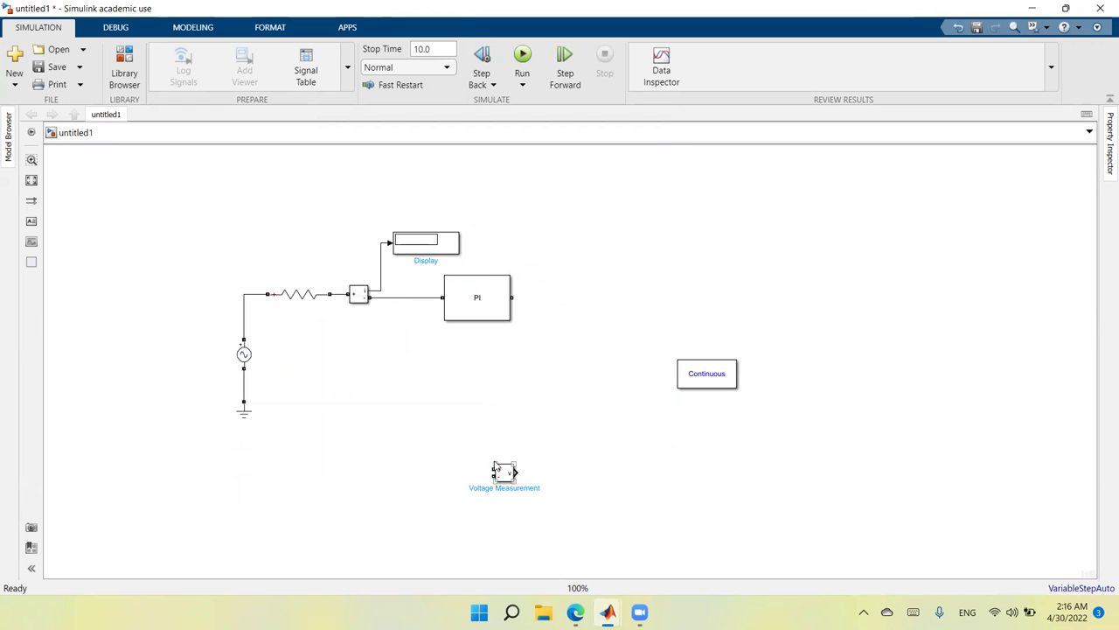
mouse_move(504, 475)
left_mouse_down()
mouse_move(441, 372)
mouse_move(423, 372)
mouse_move(401, 298)
left_mouse_up()
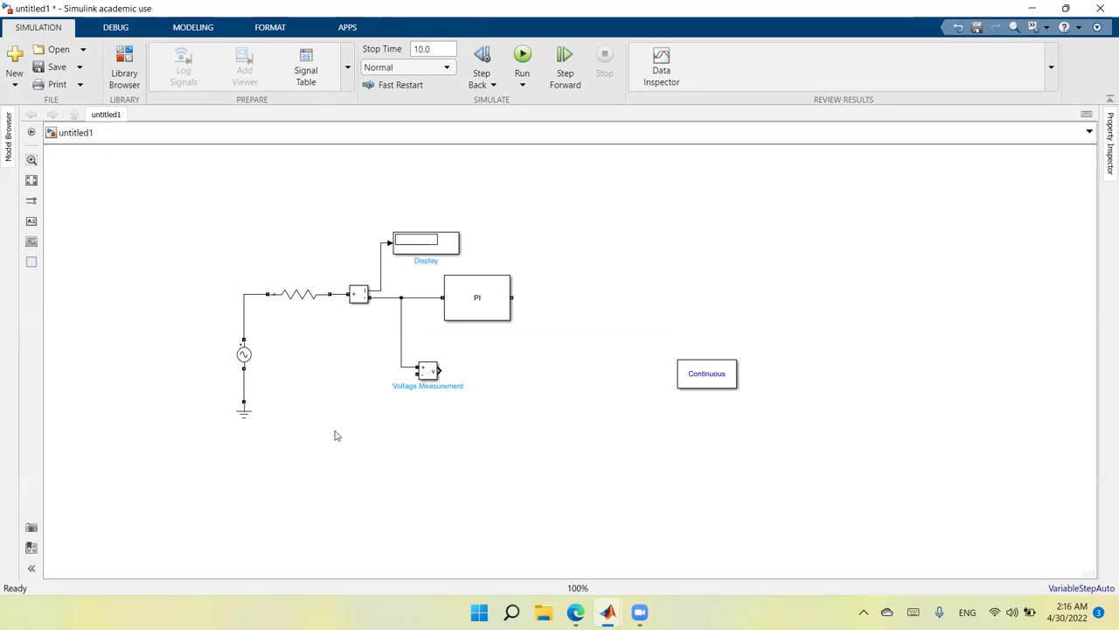
Copy the ground block, place the copy below the voltage measurement, and connect it to the measurement's negative input.
left_click(247, 413)
right_click(251, 423)
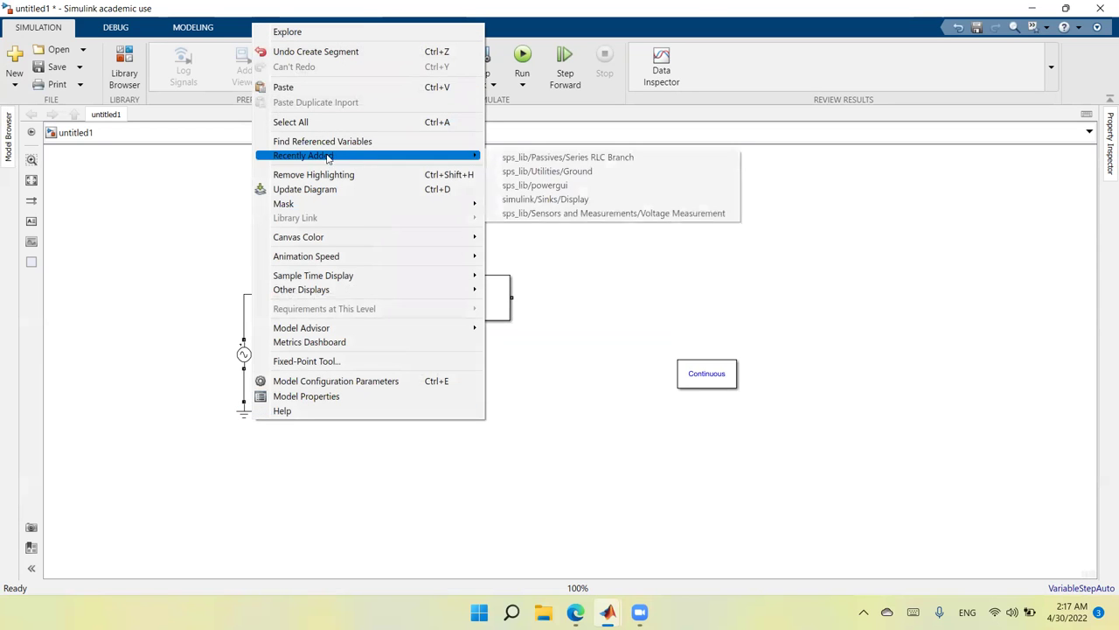
left_click(205, 382)
left_click(246, 411)
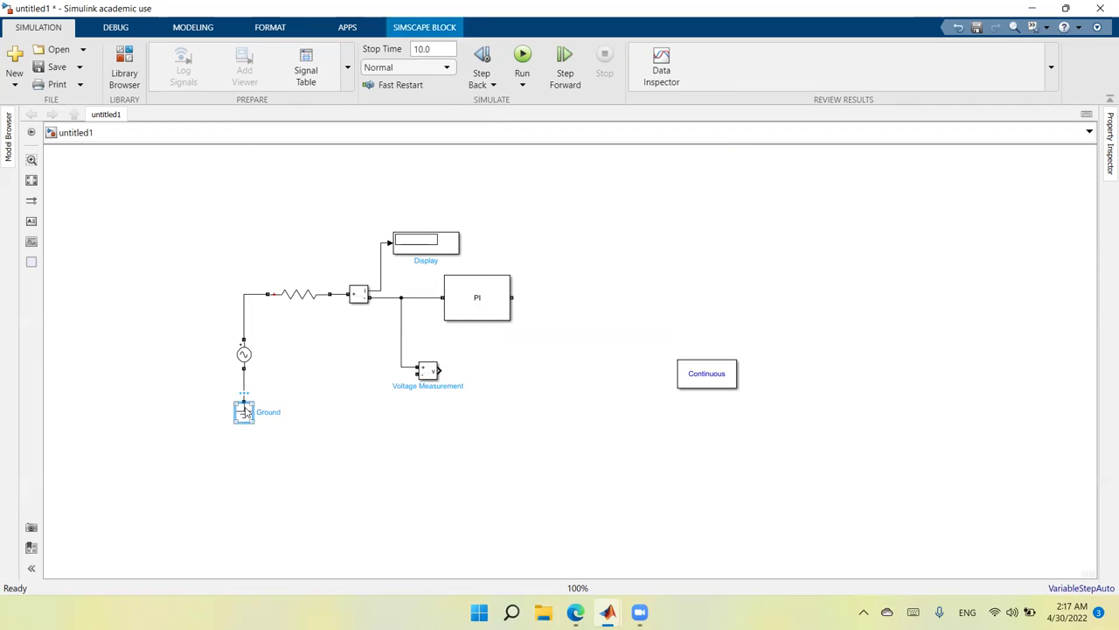
right_click(245, 412)
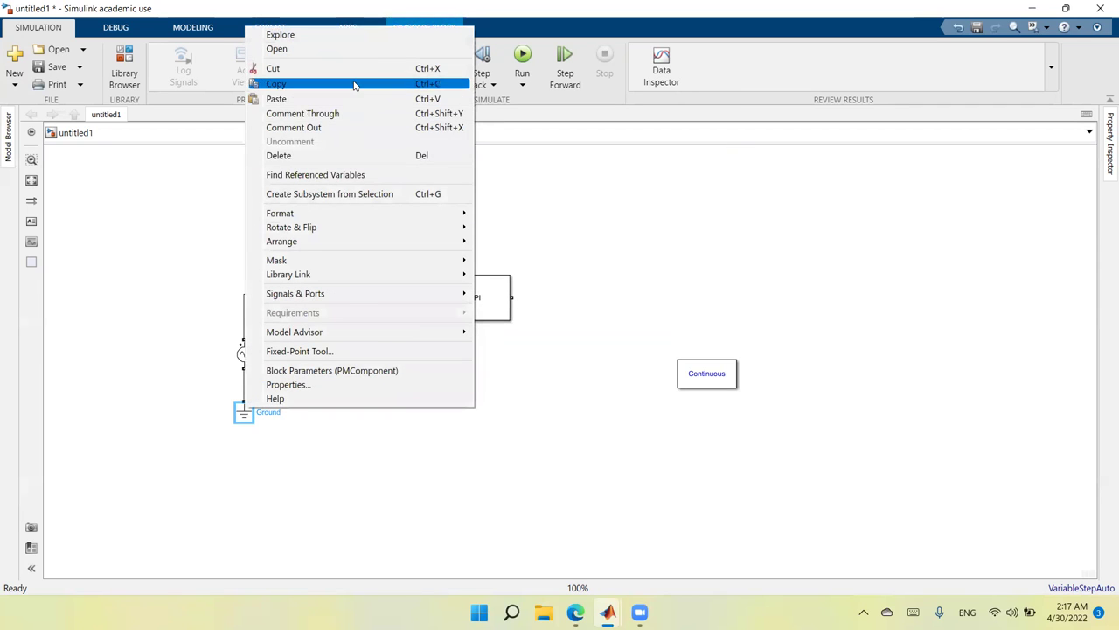
left_click(353, 83)
right_click(401, 455)
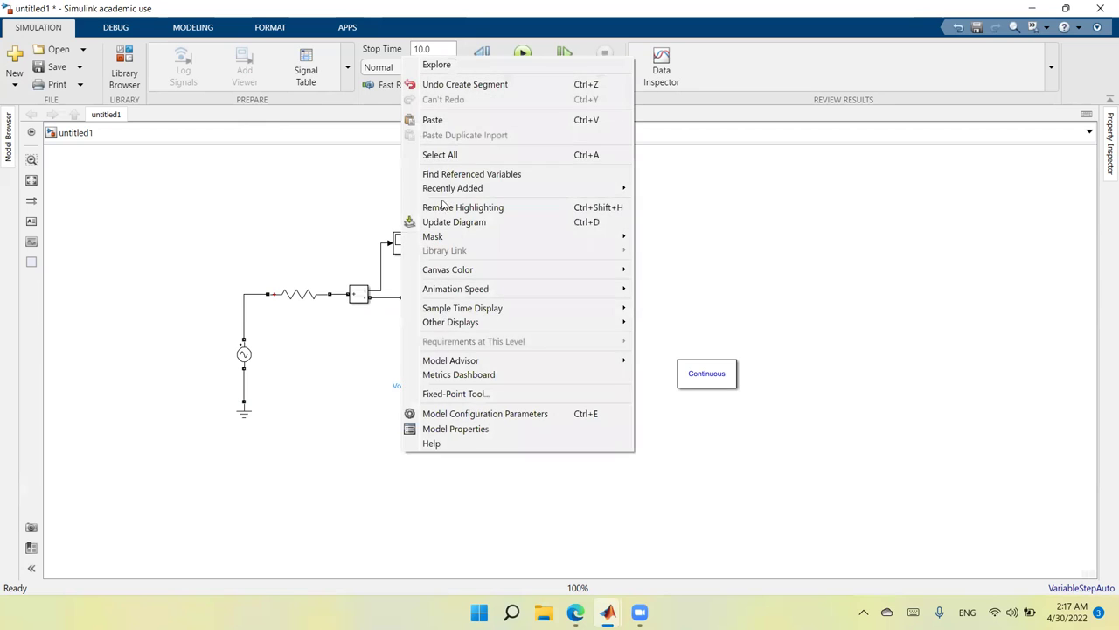
left_click(432, 120)
left_click_drag(408, 457, 404, 421)
left_click(401, 395)
left_click(428, 448)
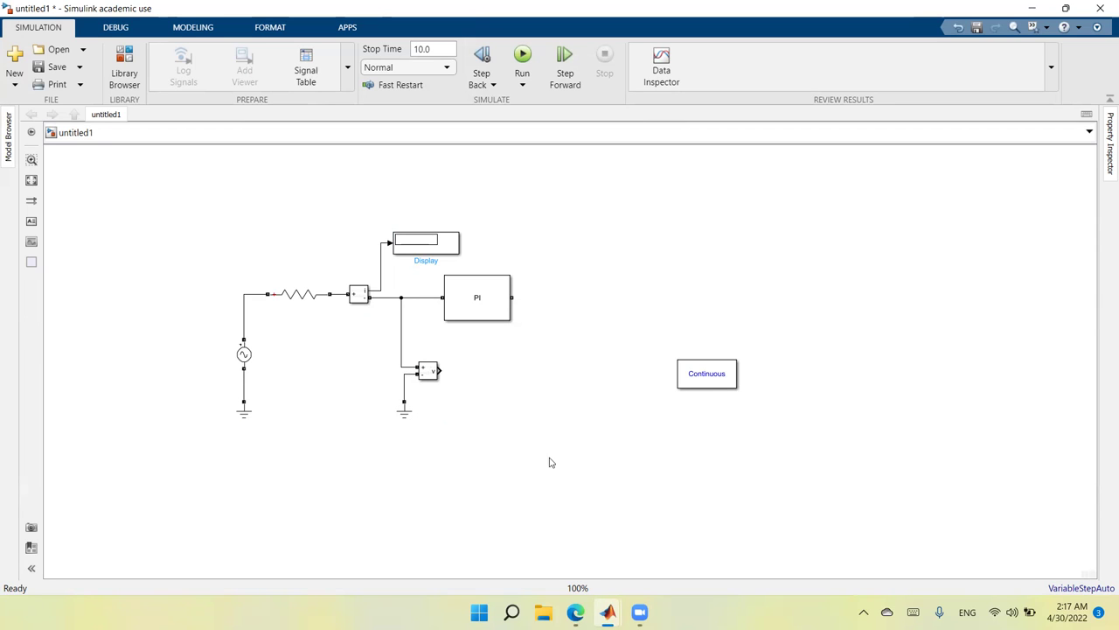
Move the powergui block above the resistor and set its simulation type to Phasor.
left_click_drag(713, 383, 275, 219)
double_click(280, 219)
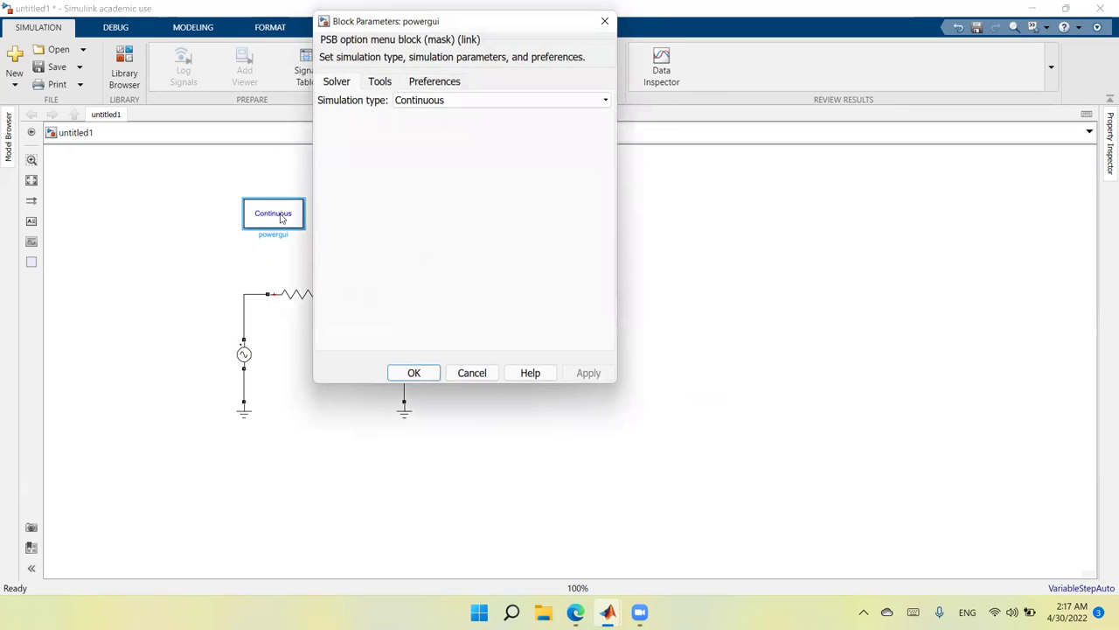
left_click(487, 102)
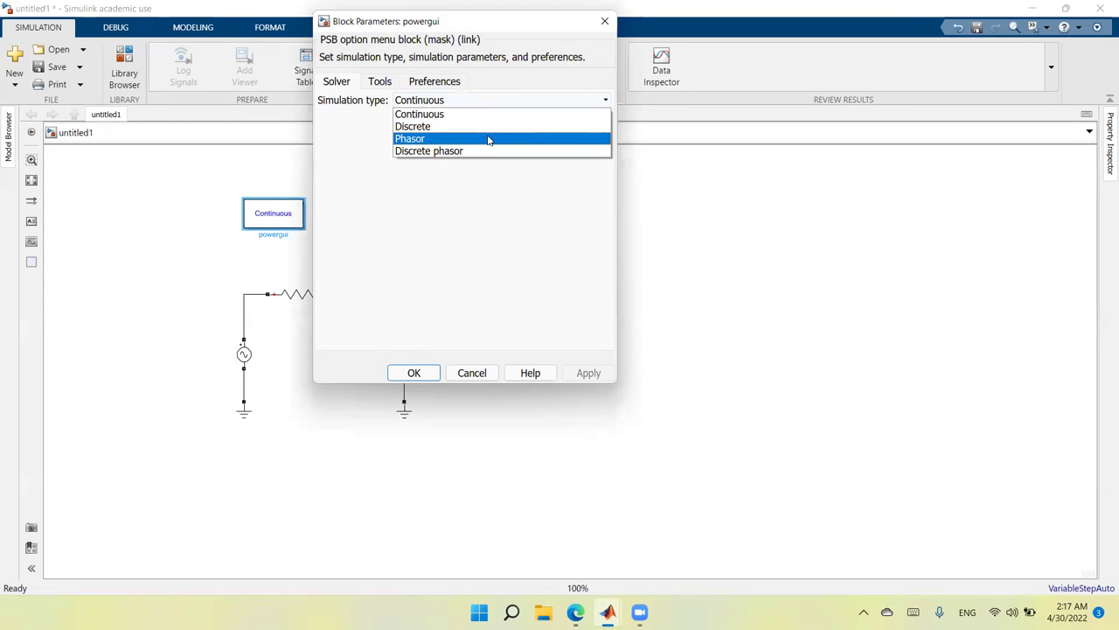
left_click(488, 140)
left_click(579, 385)
left_click(413, 385)
left_click(362, 505)
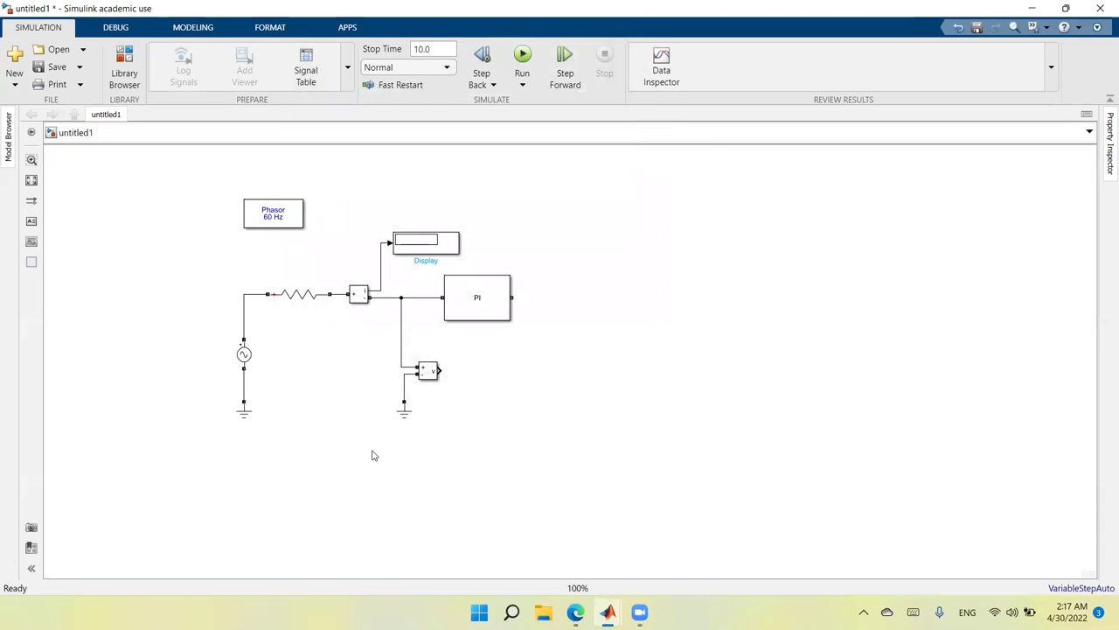
Set the Current Measurement block's output signal to Magnitude-Angle.
left_click(355, 299)
double_click(355, 298)
left_click(509, 306)
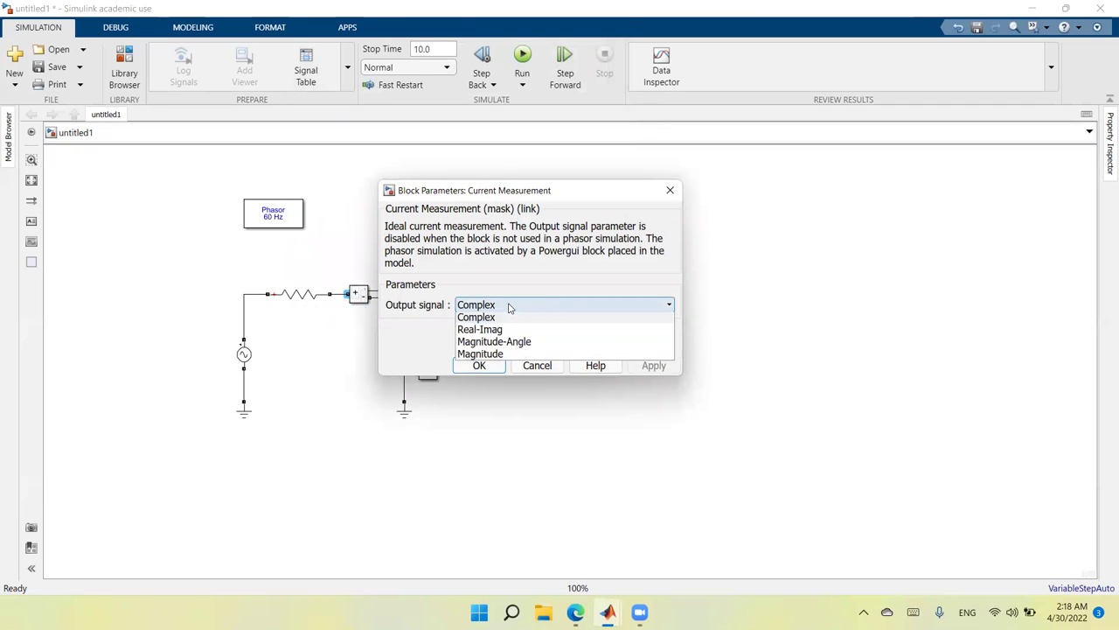
left_click(515, 342)
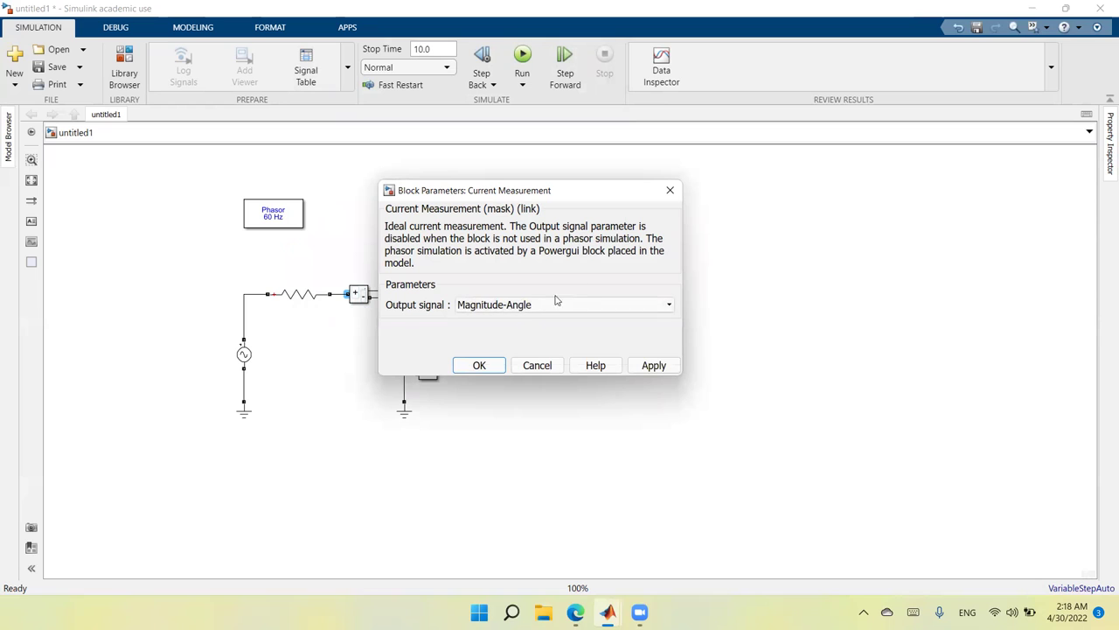
left_click(654, 365)
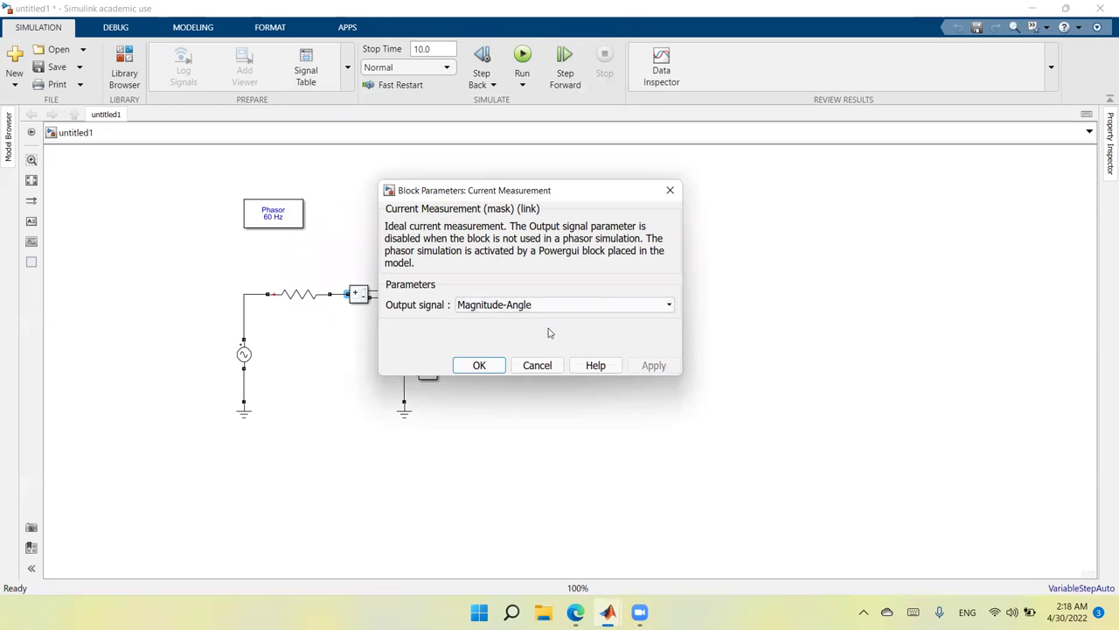
left_click(479, 366)
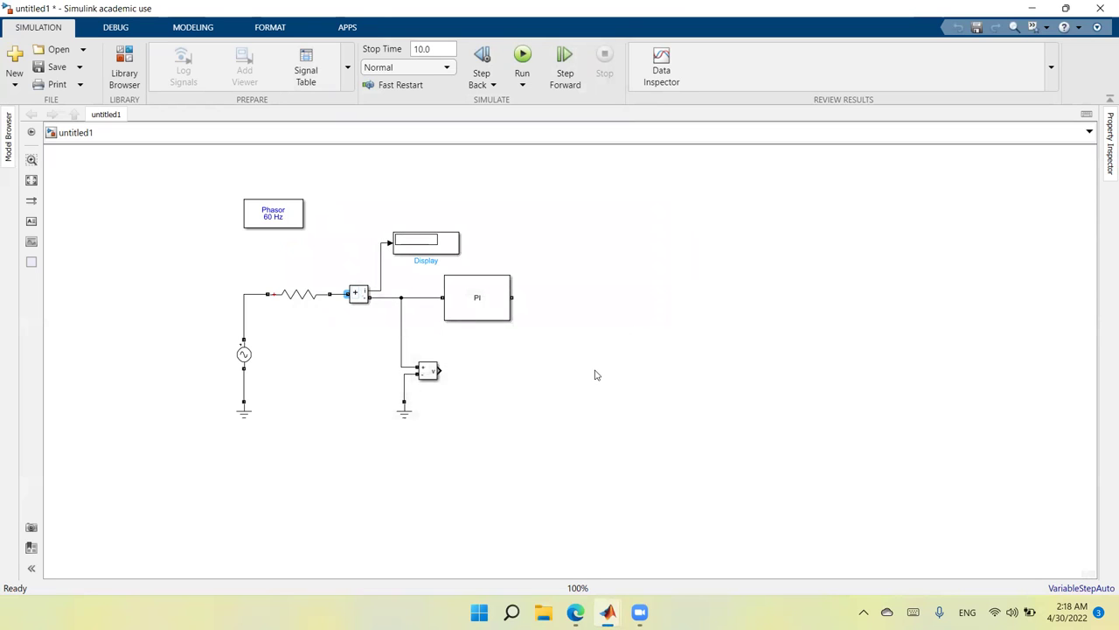
Copy the display block and place the copy beside the voltage measurement, in line with its output.
right_click(435, 243)
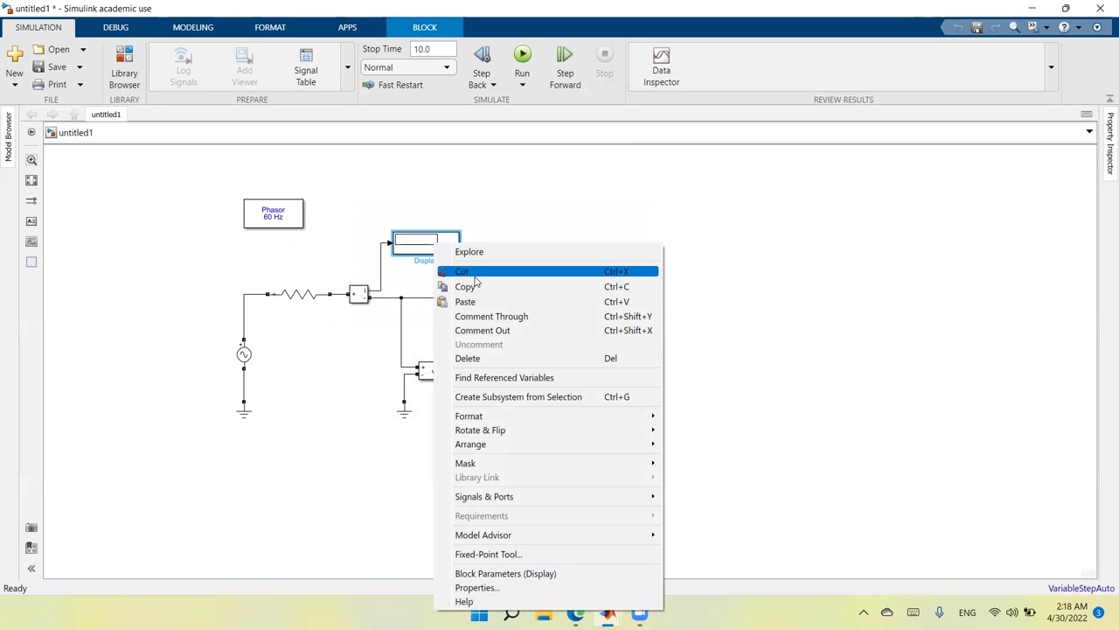
left_click(472, 287)
left_click(514, 458)
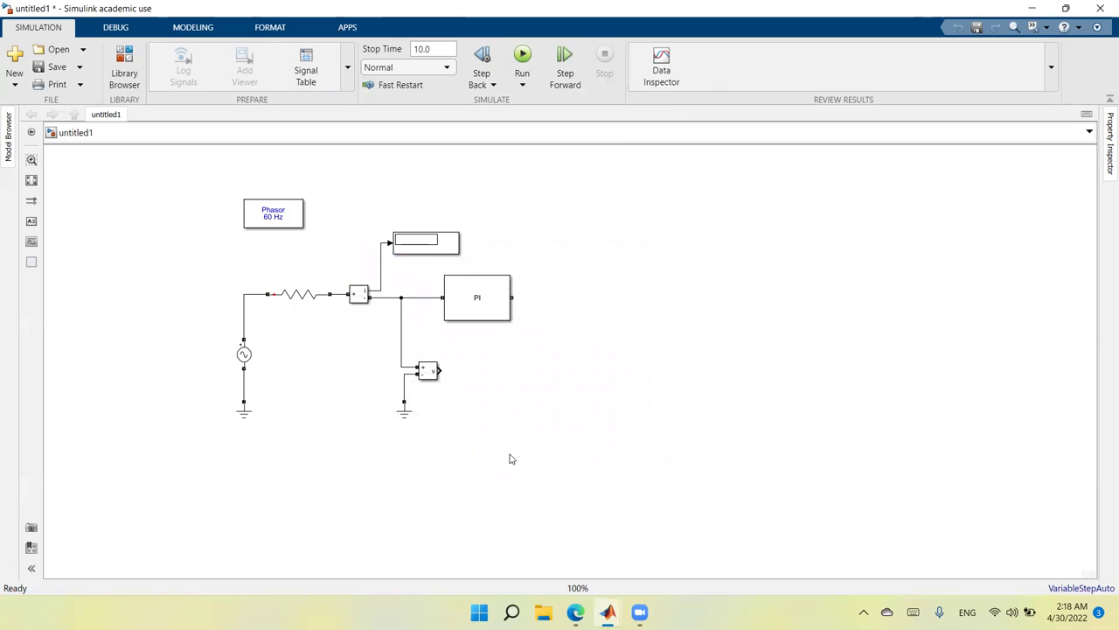
right_click(514, 458)
left_click(559, 122)
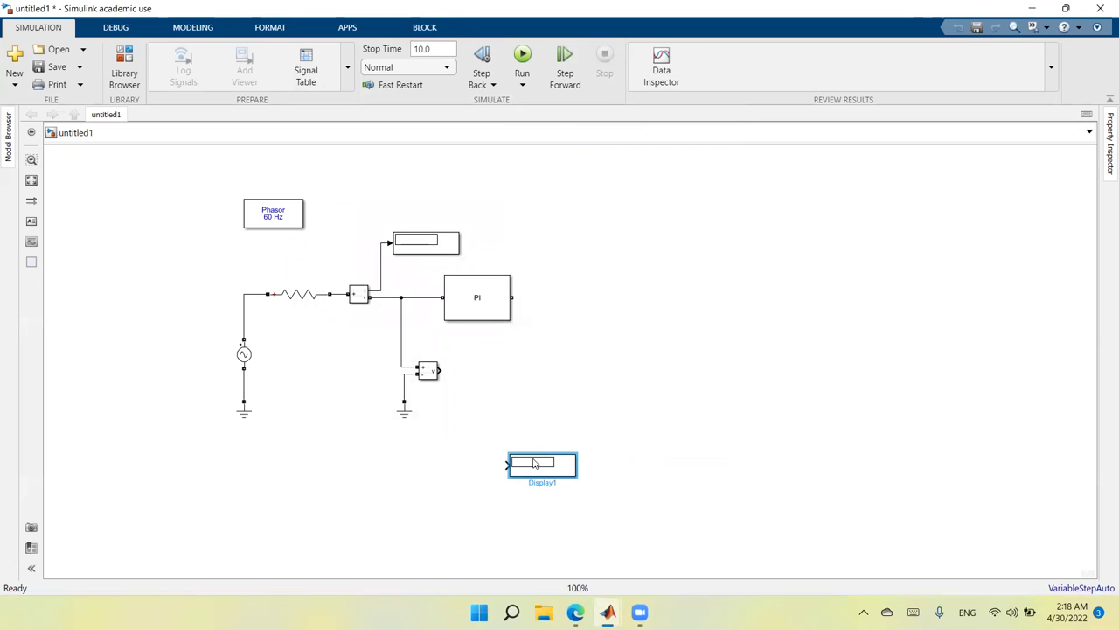
left_click_drag(519, 433, 483, 385)
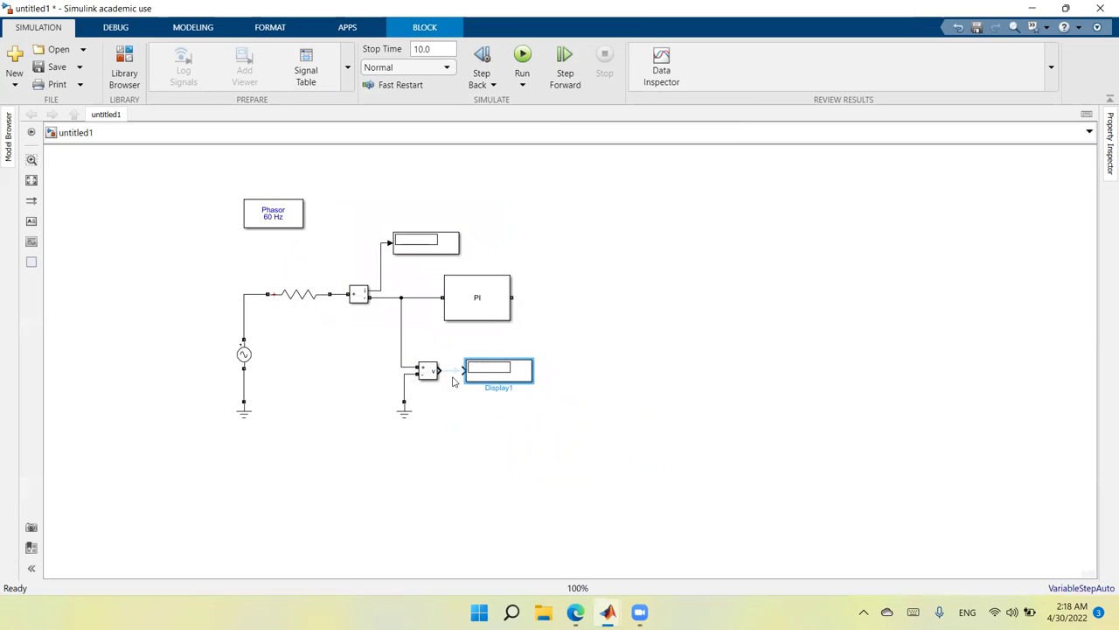
Connect the copied display to the voltage measurement and set the Voltage Measurement block's output signal to Magnitude-Angle.
double_click(435, 376)
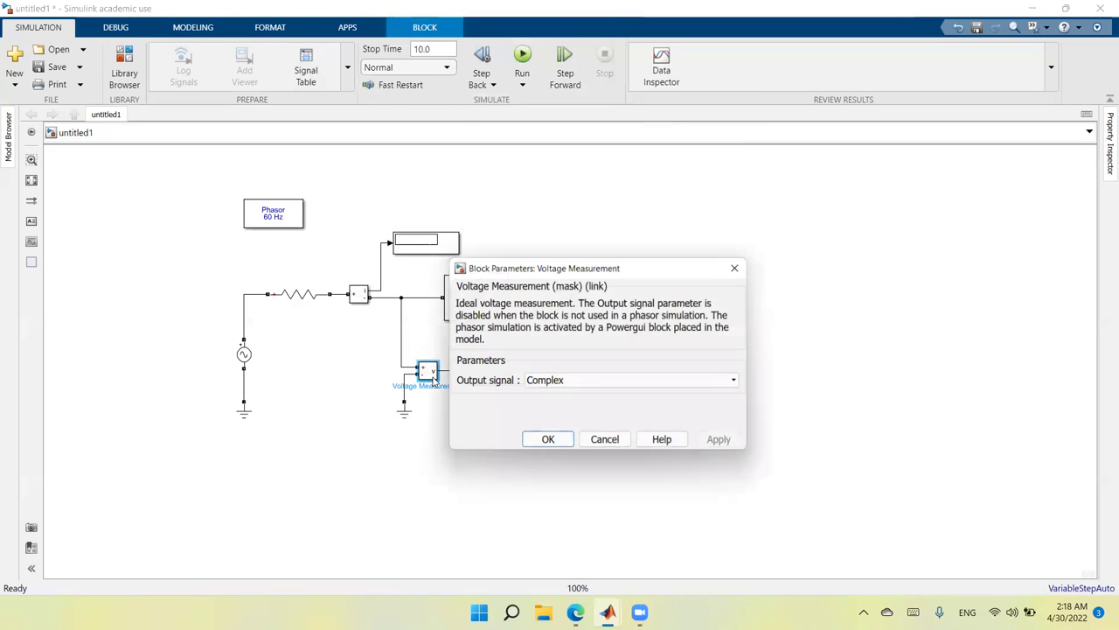
left_click(572, 383)
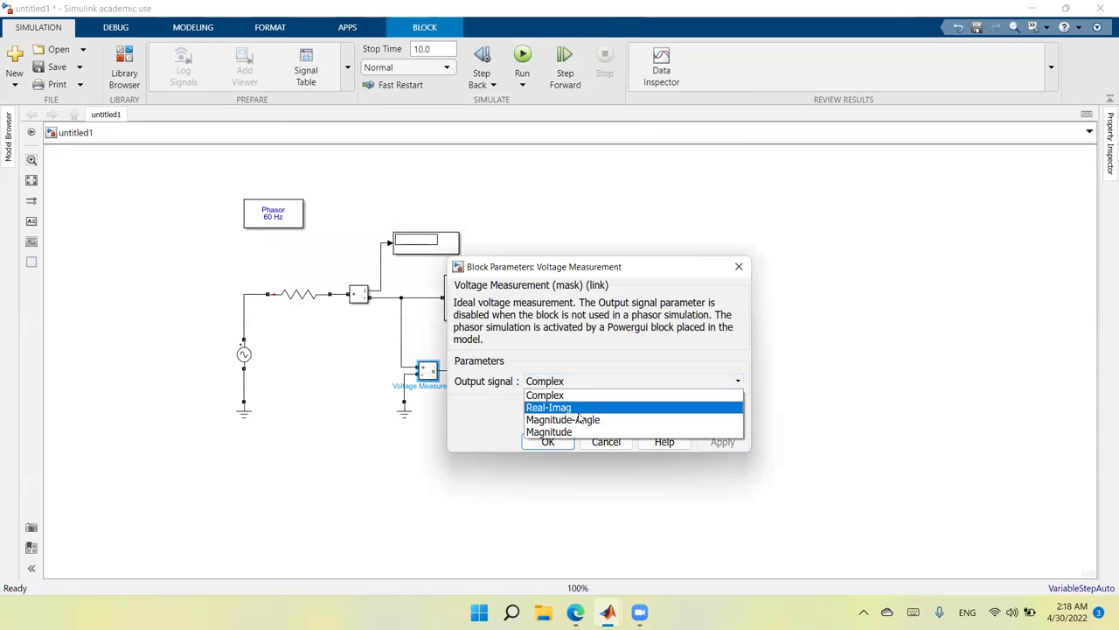
left_click(579, 420)
left_click(722, 442)
left_click(560, 441)
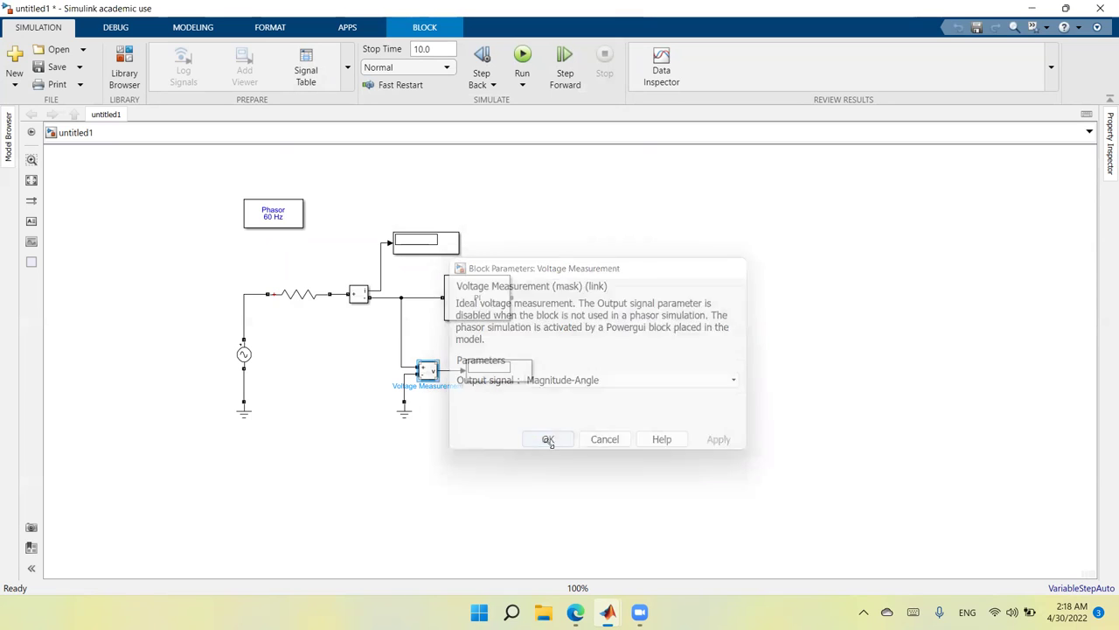
left_click(443, 507)
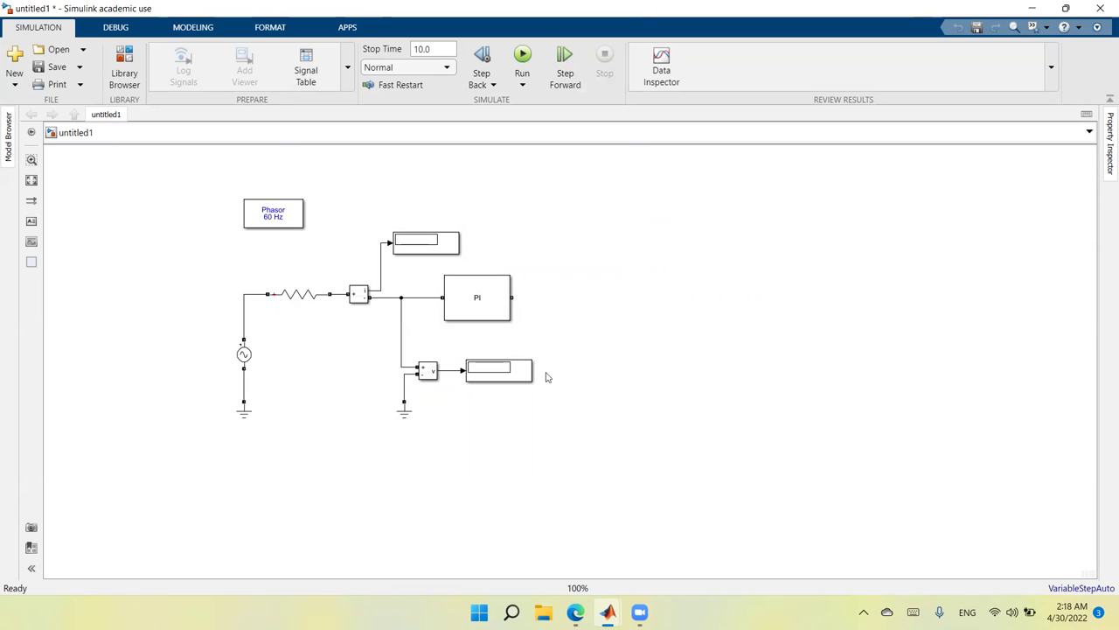
Copy the current measurement together with its display and connecting wire, and paste the group beyond the Pi line.
left_click(358, 299)
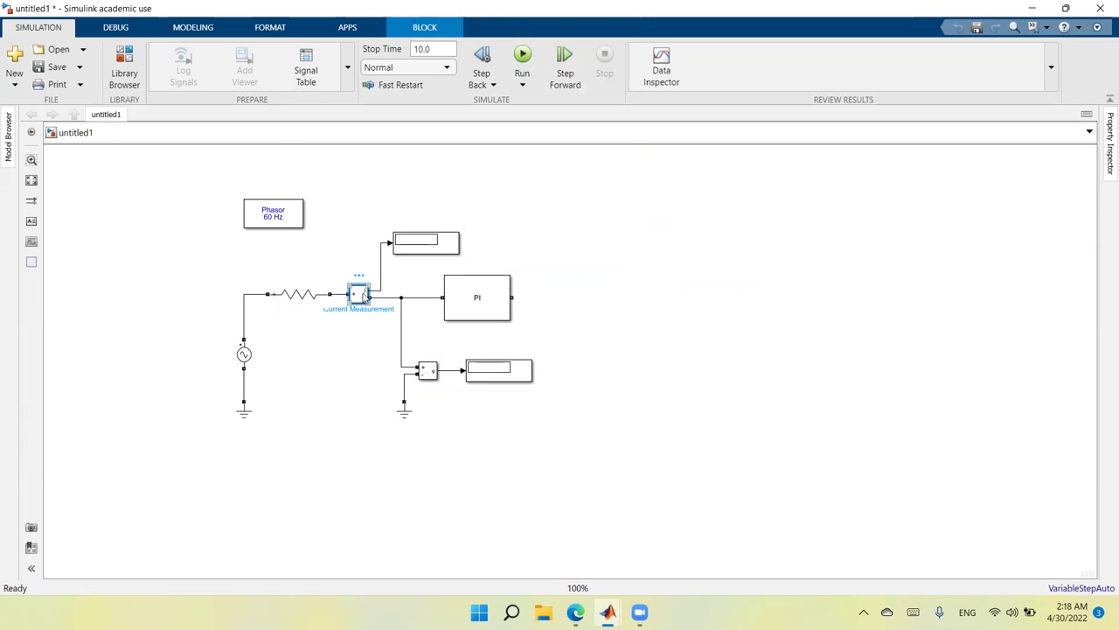
left_click(380, 291, "shift")
left_click(405, 252, "shift")
right_click(405, 253)
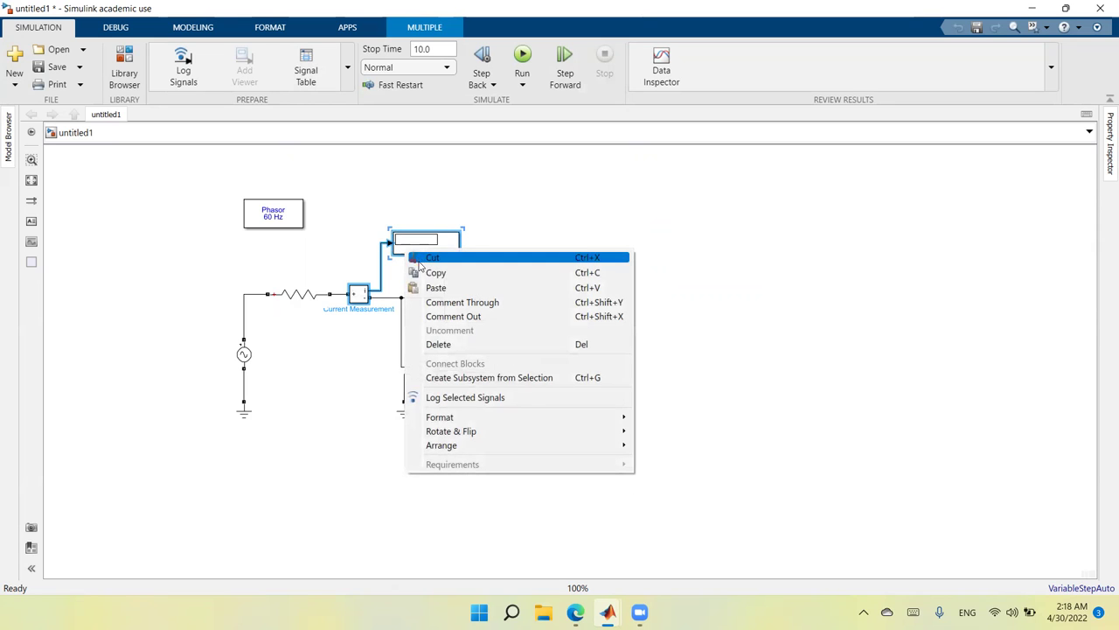
left_click(423, 276)
left_click(618, 350)
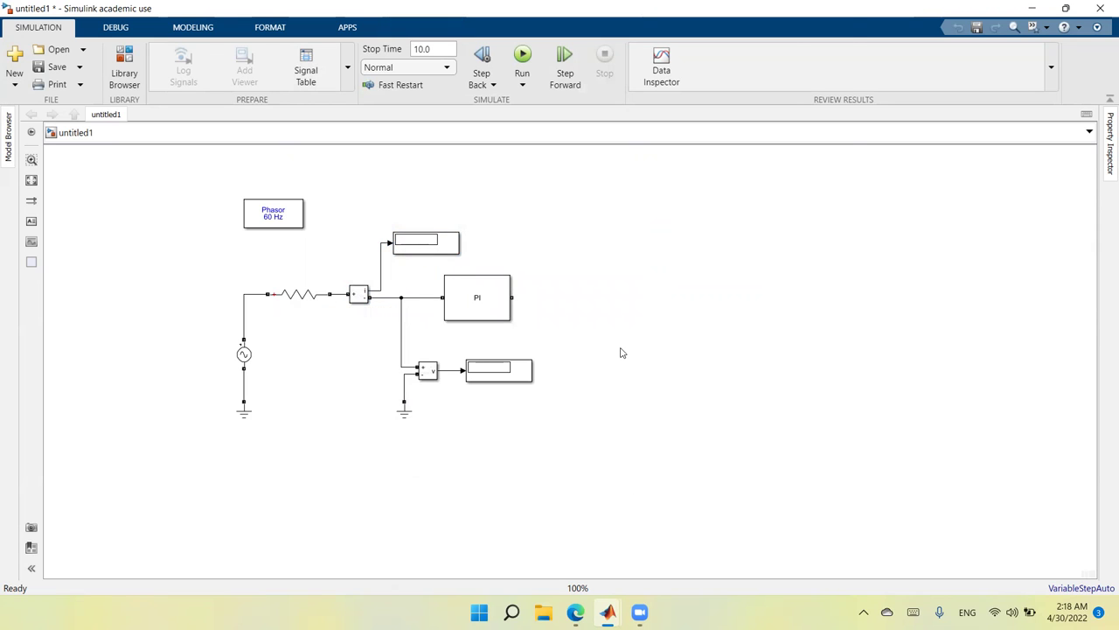
right_click(621, 352)
left_click(682, 64)
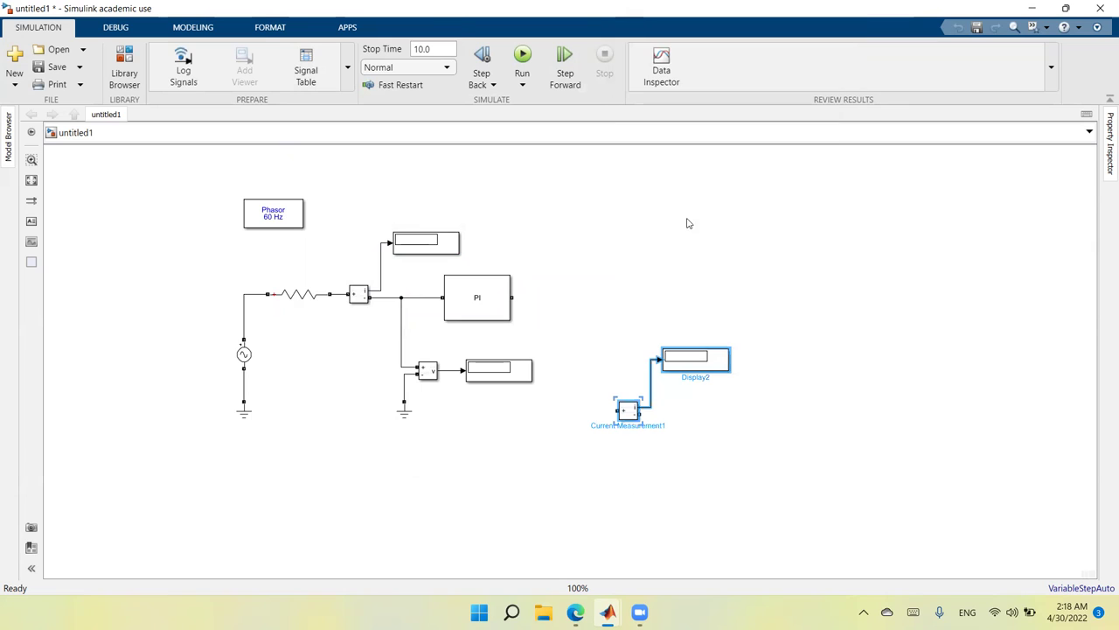
Align the pasted current measurement group with the Pi line's output and connect its positive terminal to that output.
key("Up")
key("Up")
key("Up")
key("Up")
key("Up")
key("Up")
key("Up")
key("Up")
key("Up")
key("Up")
key("Up")
key("Up")
key("Up")
key("Up")
key("Up")
key("Up")
key("Up")
key("Up")
key("Up")
key("Up")
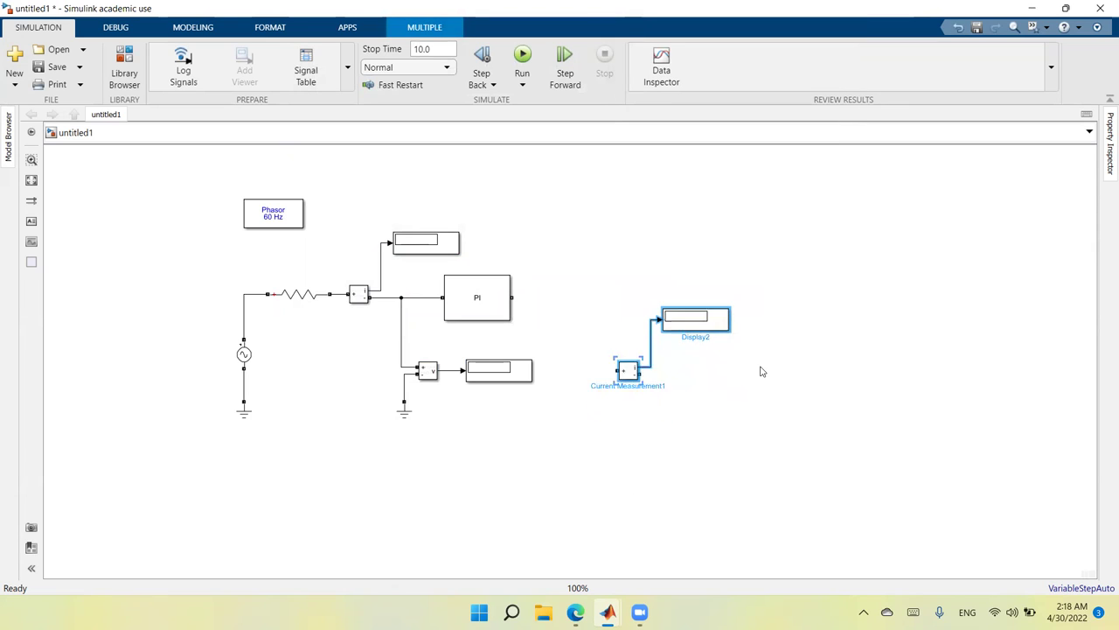
key("Up")
key("Up")
key("Up")
key("Up")
key("Up")
key("Up")
key("Up")
key("Left")
key("Left")
key("Left")
key("Left")
key("Left")
key("Left")
key("Left")
key("Left")
key("Left")
key("Left")
key("Left")
key("Left")
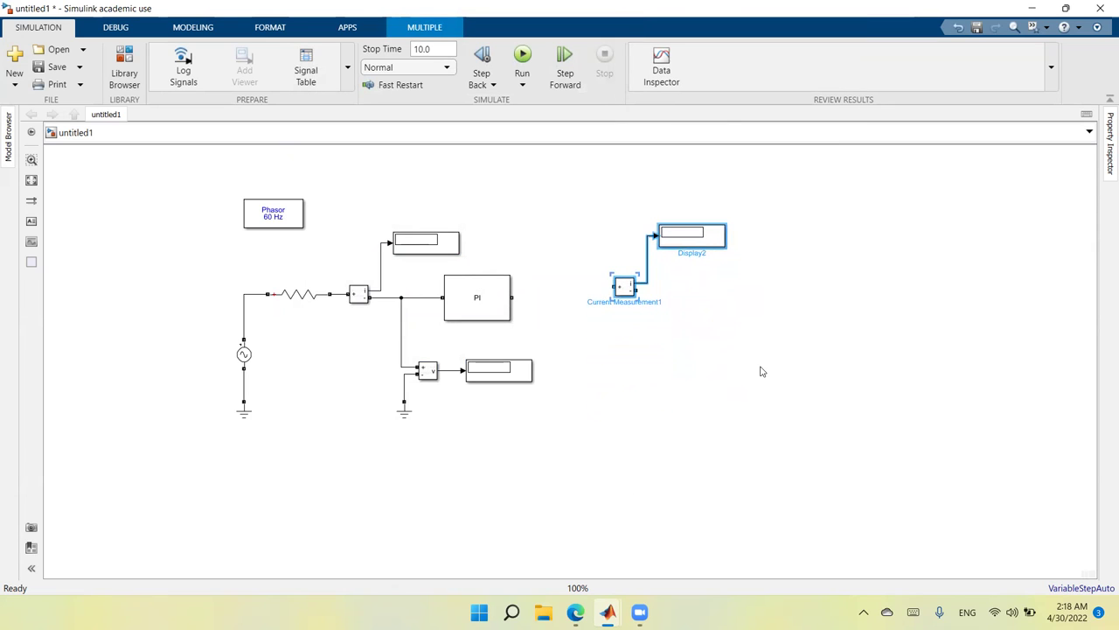
key("Down")
key("Down")
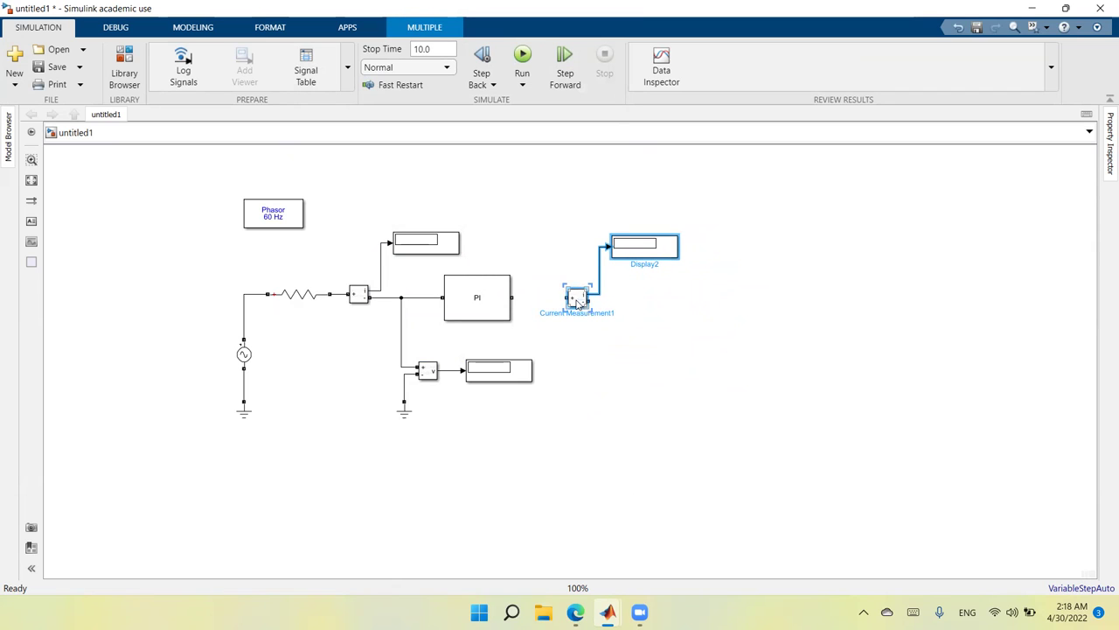
key("Left")
key("Left")
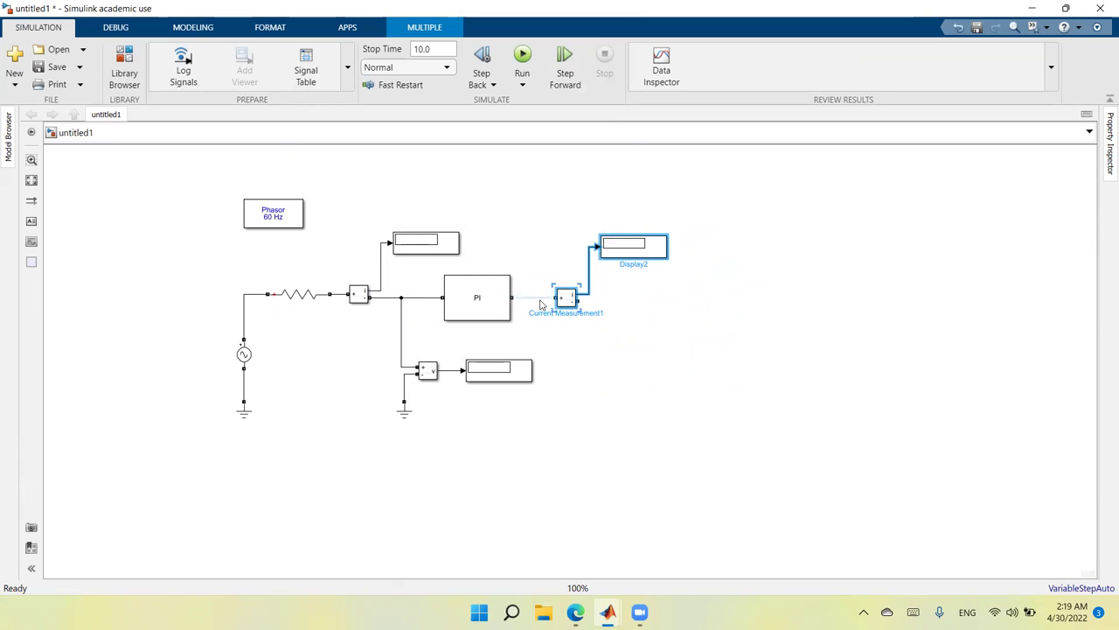
left_click(738, 411)
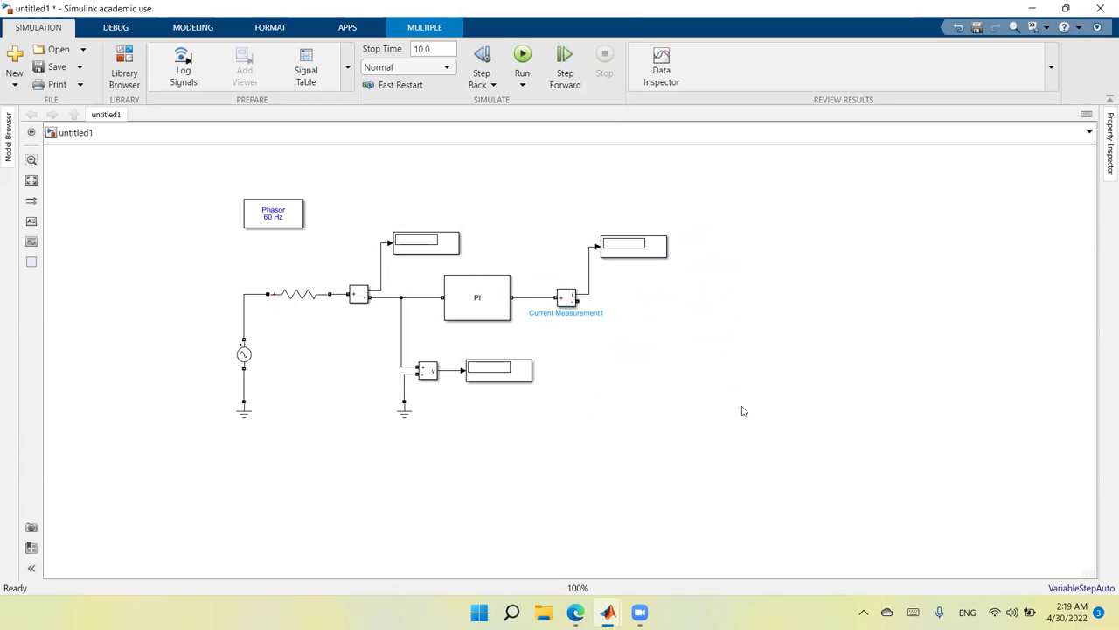
Copy the voltage measurement with its ground, wires and display, and place the copy below the second current measurement.
left_click(430, 373)
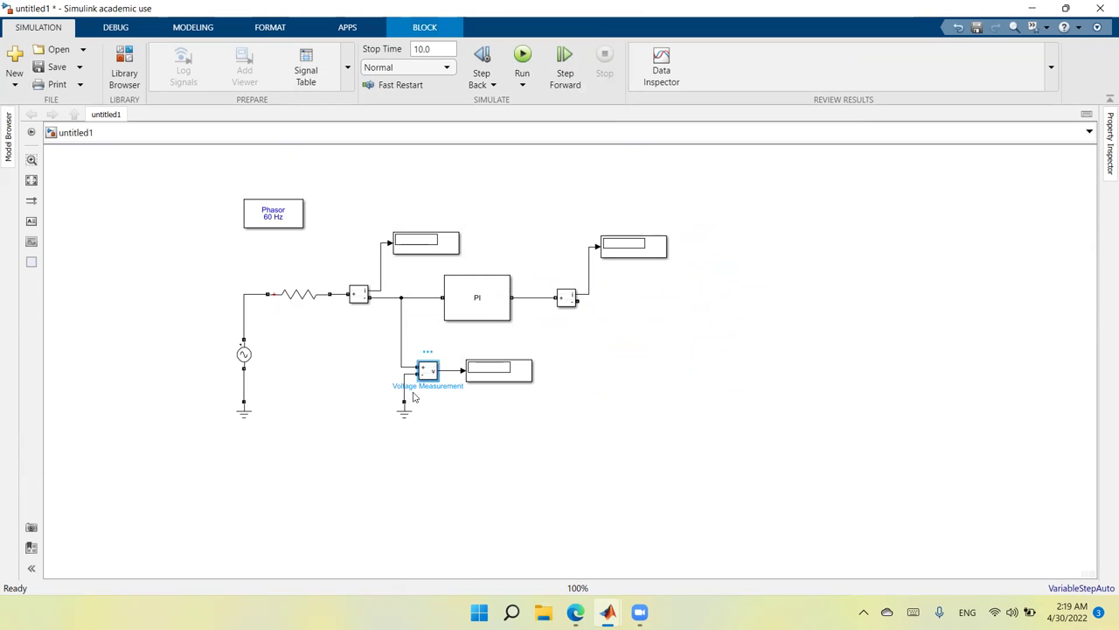
left_click_drag(404, 395, 406, 412)
left_click_drag(452, 375, 468, 371)
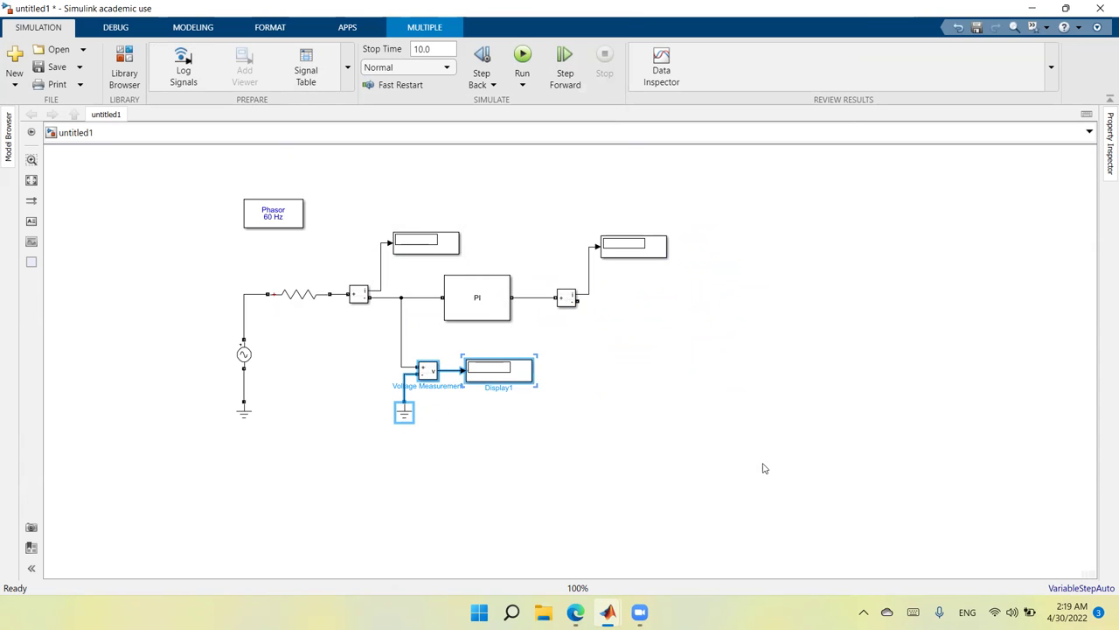
right_click(503, 376)
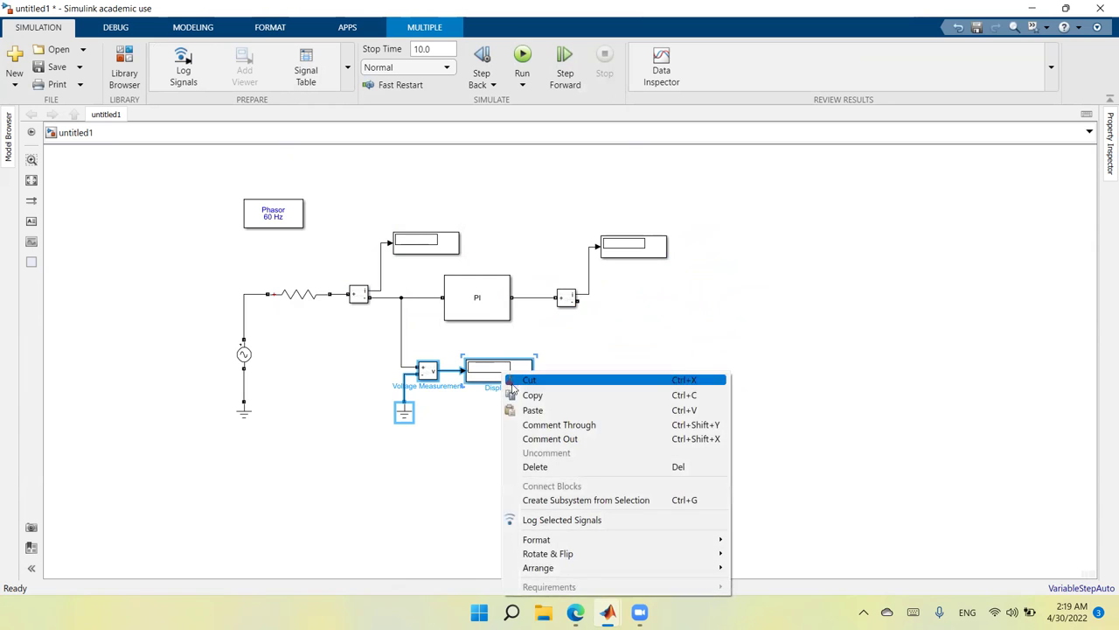
left_click(564, 394)
right_click(734, 474)
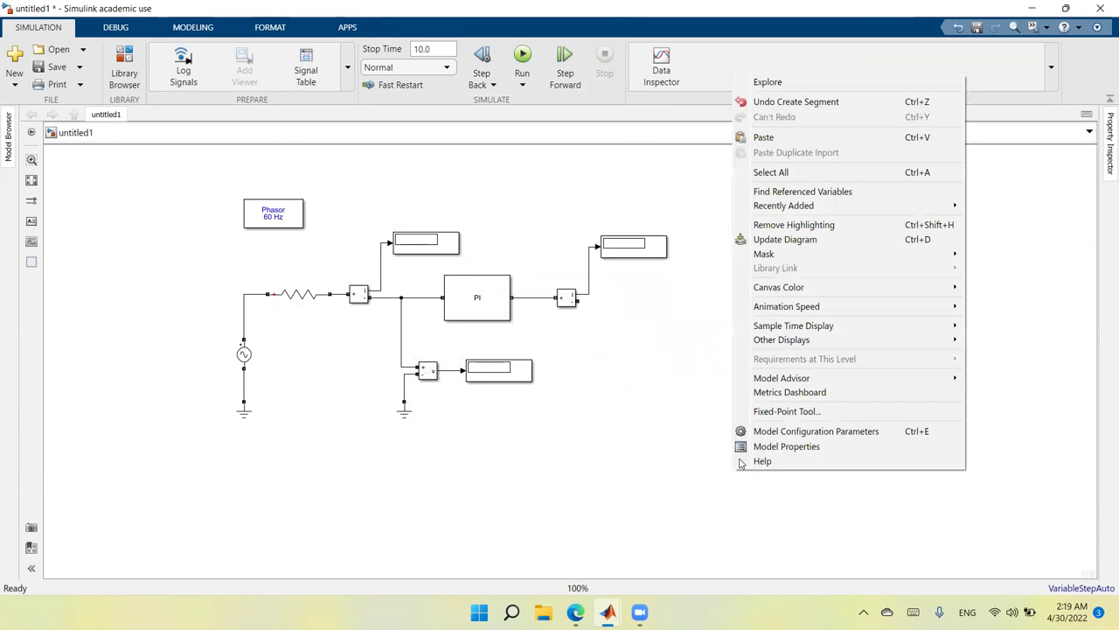
left_click(797, 147)
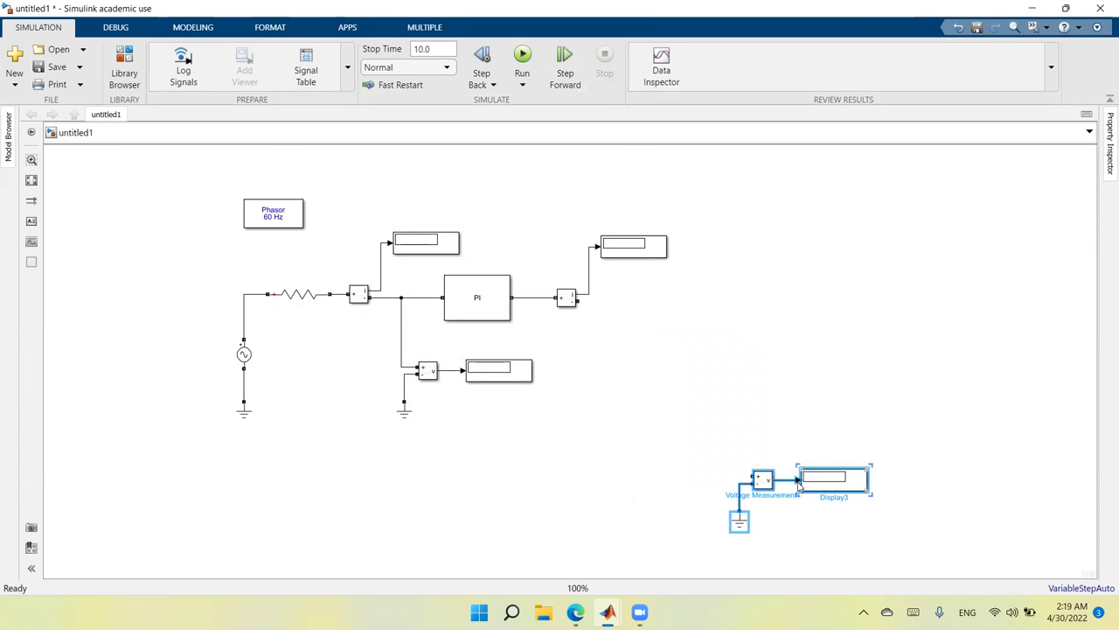
left_click_drag(762, 480, 624, 374)
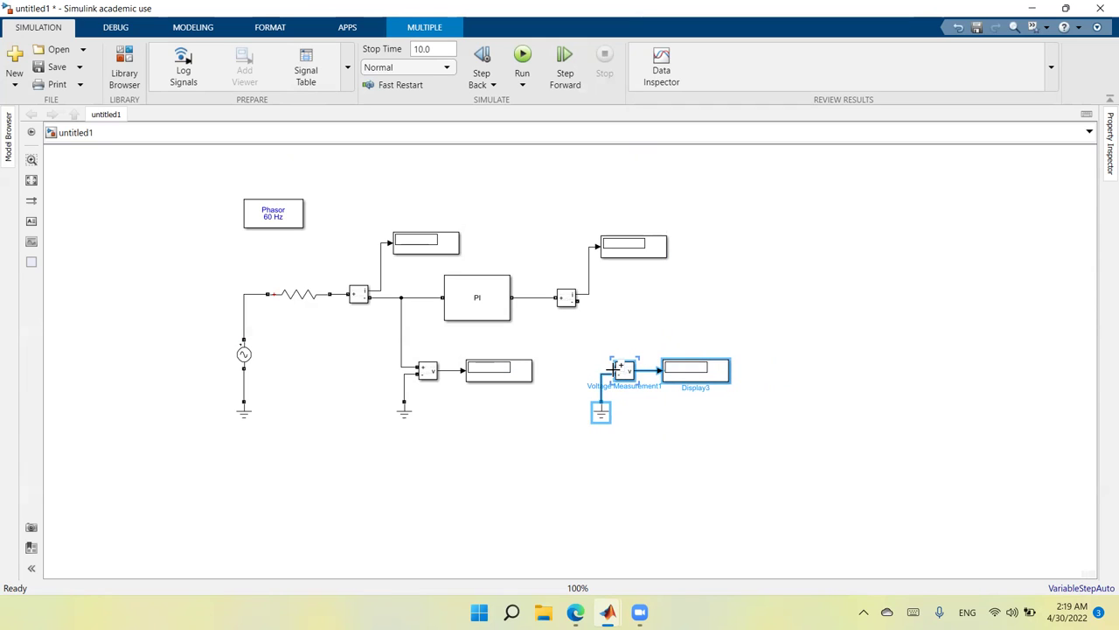
Wire the second voltage measurement's positive input to the second current measurement's negative terminal, and shift its ground slightly left.
left_click_drag(612, 366, 581, 302)
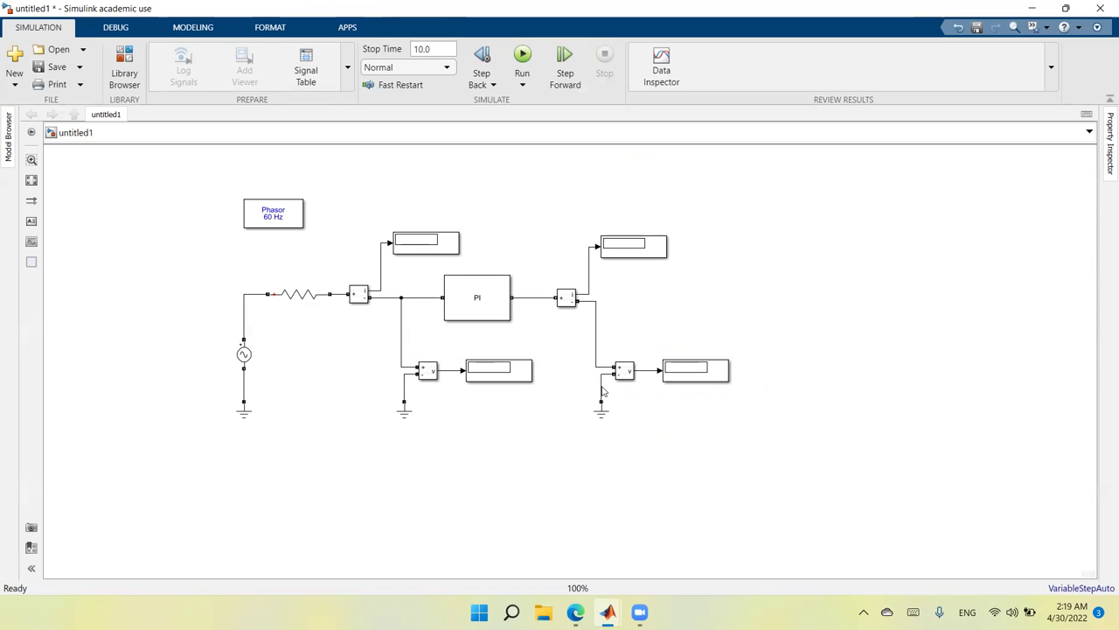
left_click(598, 391)
left_click(608, 415, "shift")
left_click_drag(603, 412, 599, 411)
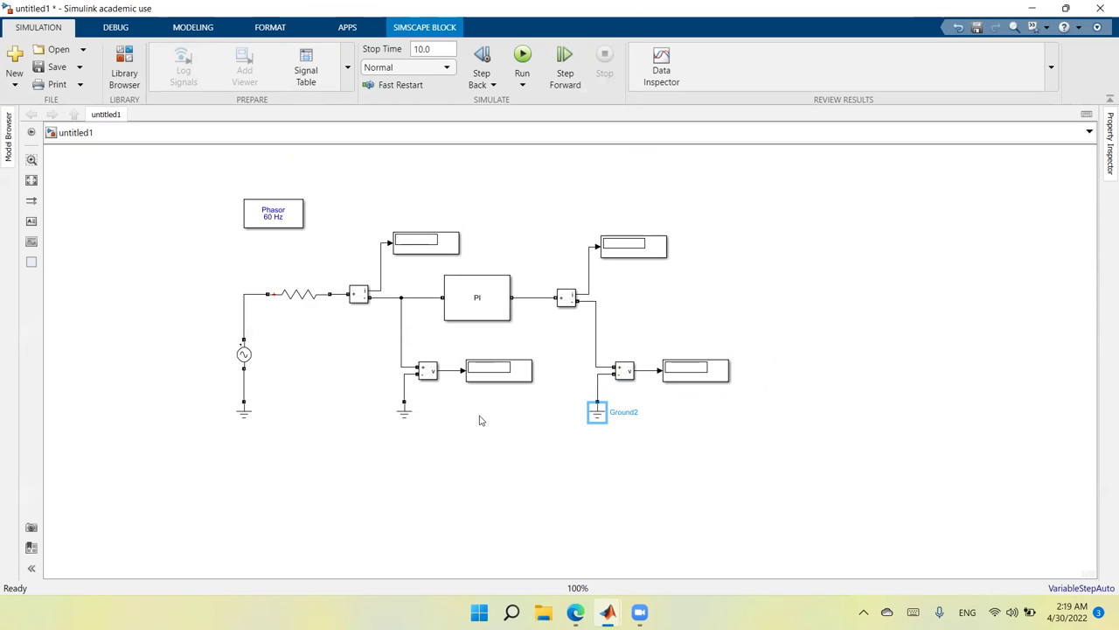
left_click(405, 388)
left_click_drag(402, 383, 403, 417)
left_click(403, 389)
left_click(446, 437)
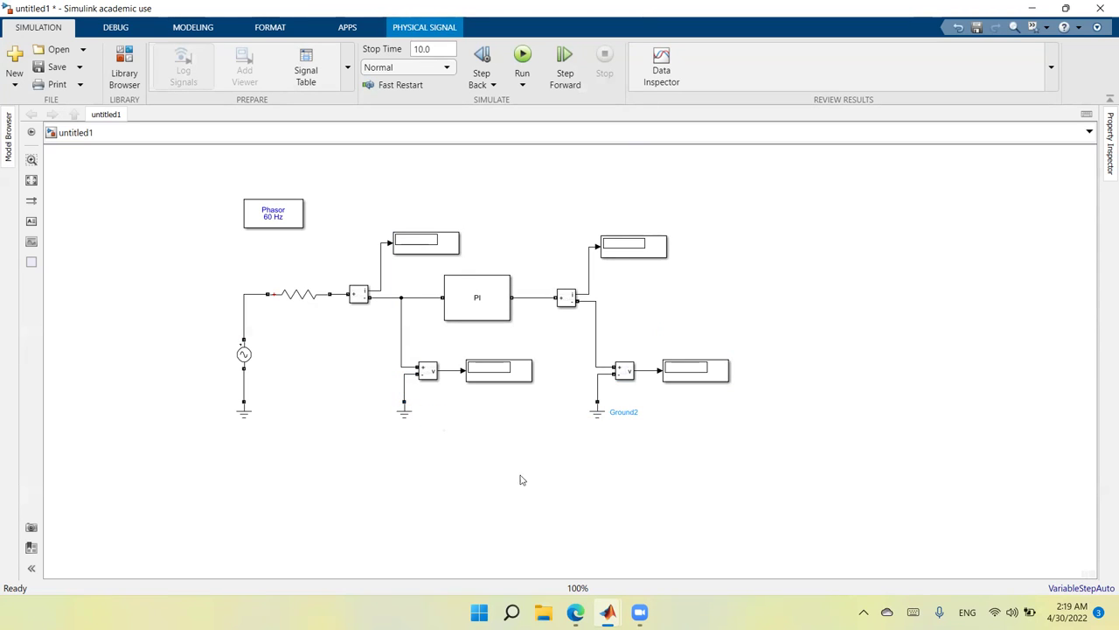
Rename the sending-end voltage display "Vs, V" and the receiving-end voltage display "Vr, V".
left_click(496, 378)
double_click(503, 390)
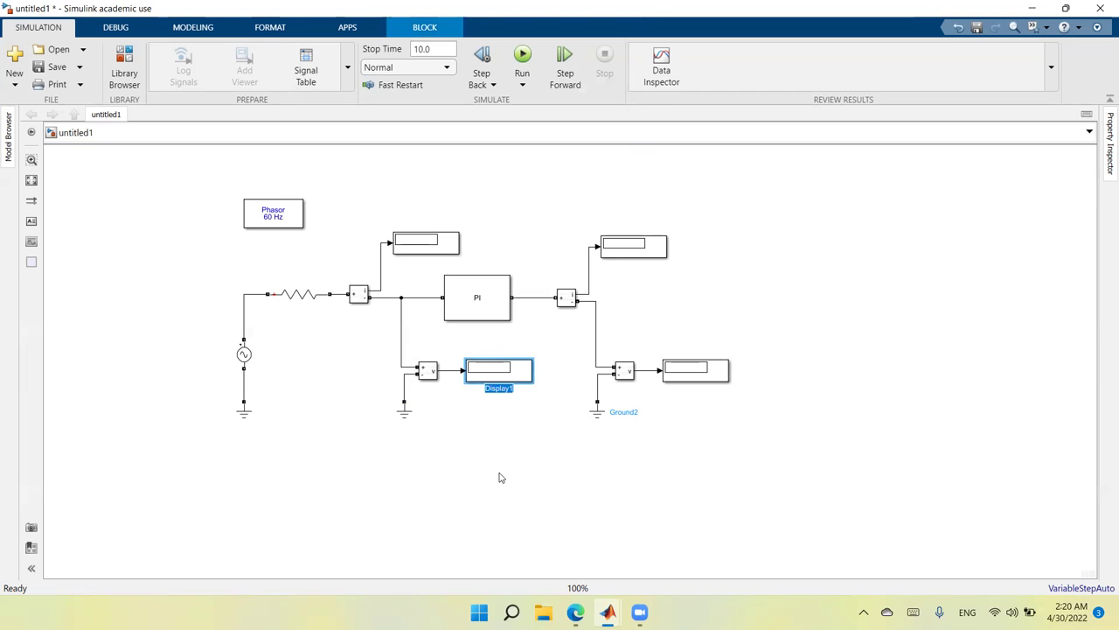
type("Vs, V")
left_click(685, 376)
double_click(698, 386)
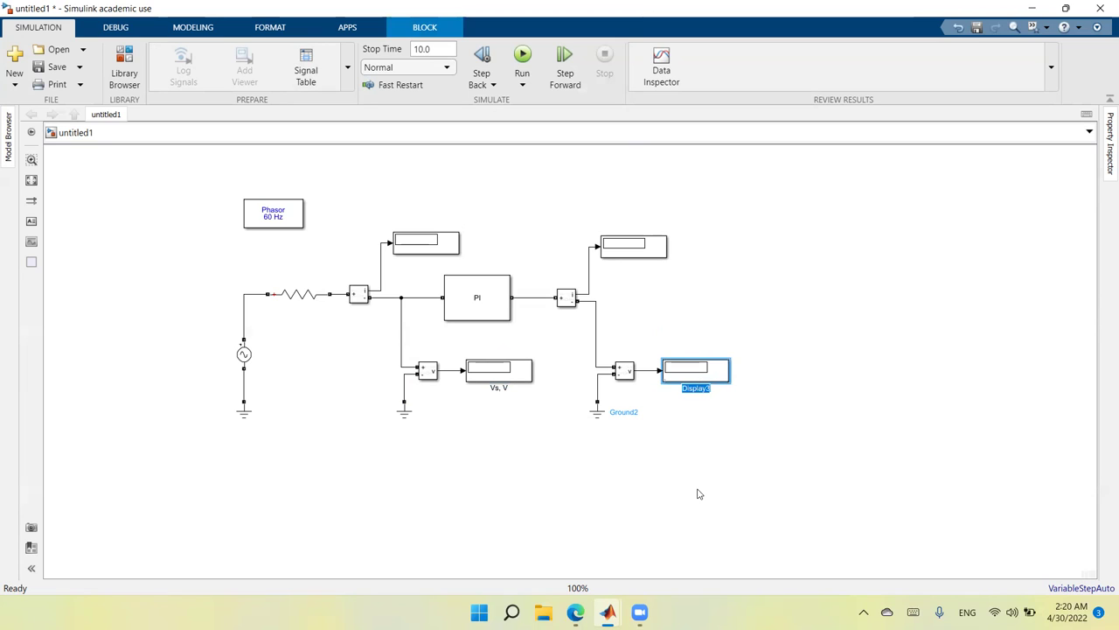
type("Vr, V")
left_click(698, 494)
Rename the receiving-end current display "Ir, A" and the sending-end current display "Is, A".
left_click(637, 267)
left_click(636, 265)
key("BackSpace")
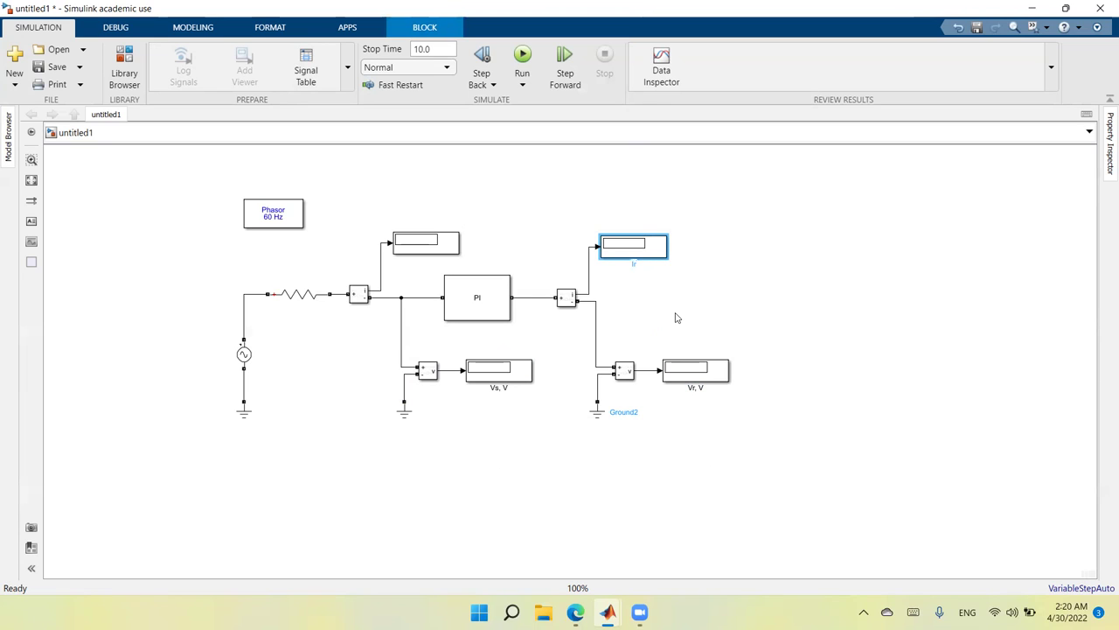
type("Ir, A")
left_click(437, 248)
double_click(430, 260)
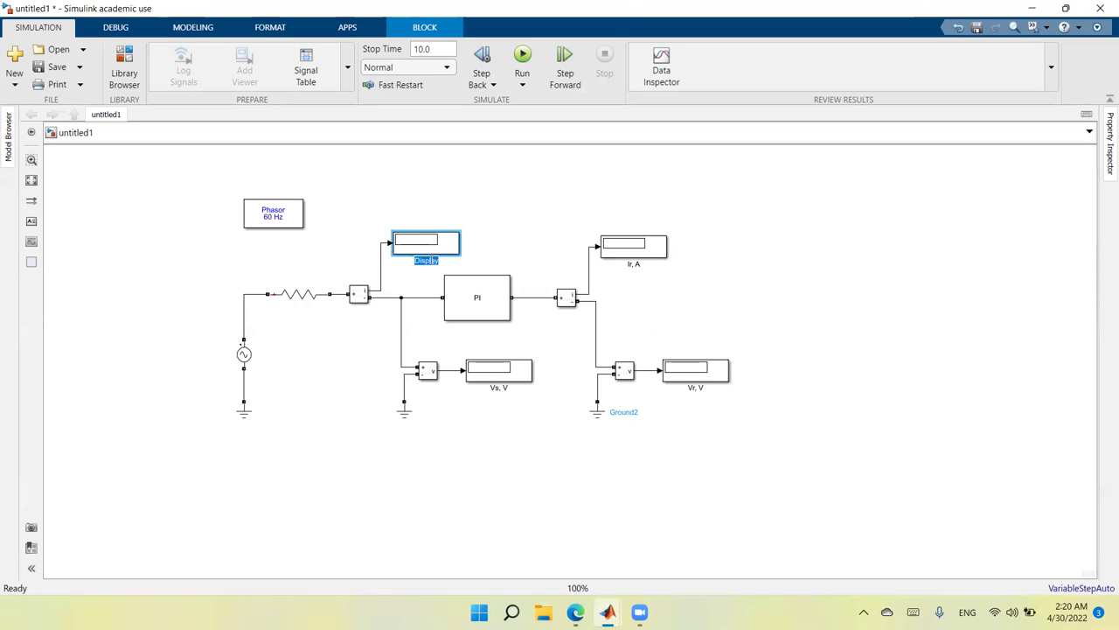
key("BackSpace")
type("Is, A")
left_click(522, 226)
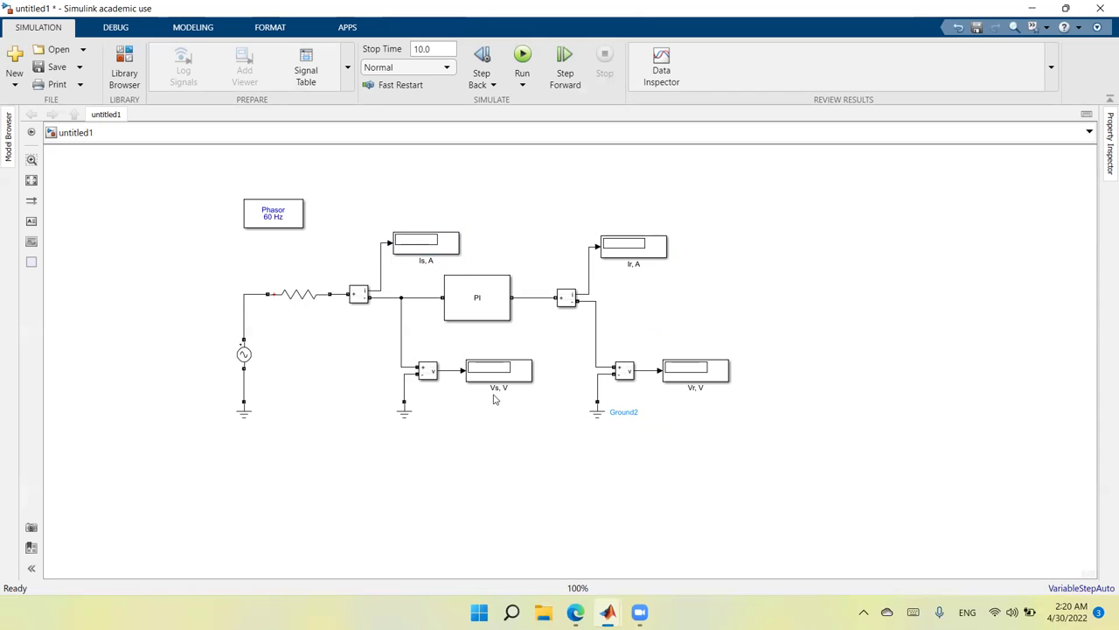
Move the powergui block down, closer to the series resistor, to make the diagram more compact.
left_click(32, 180)
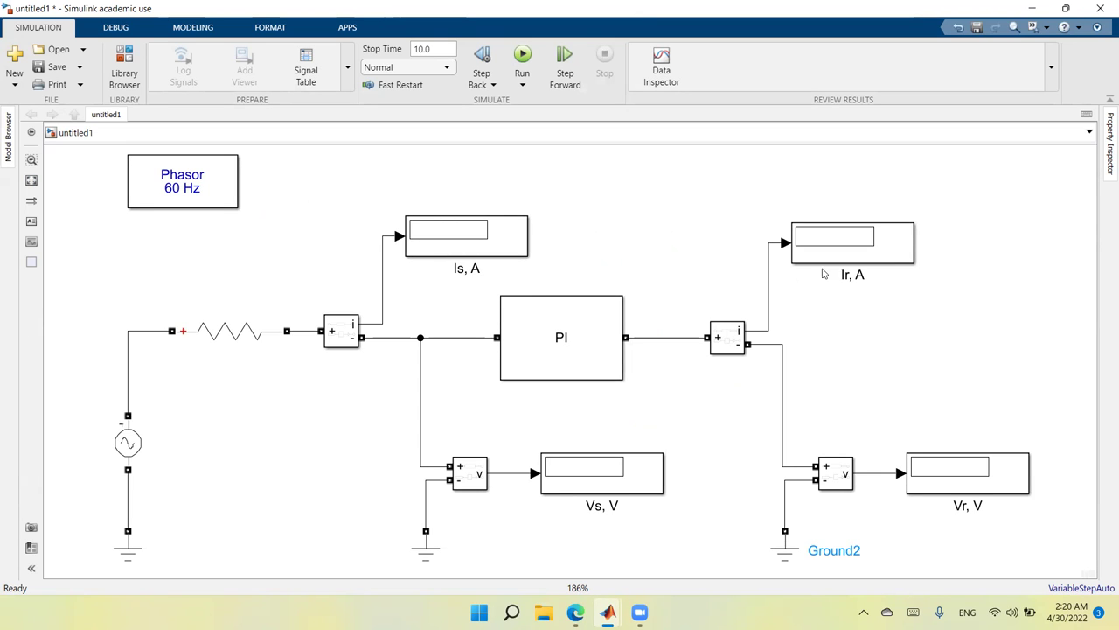
left_click(577, 340)
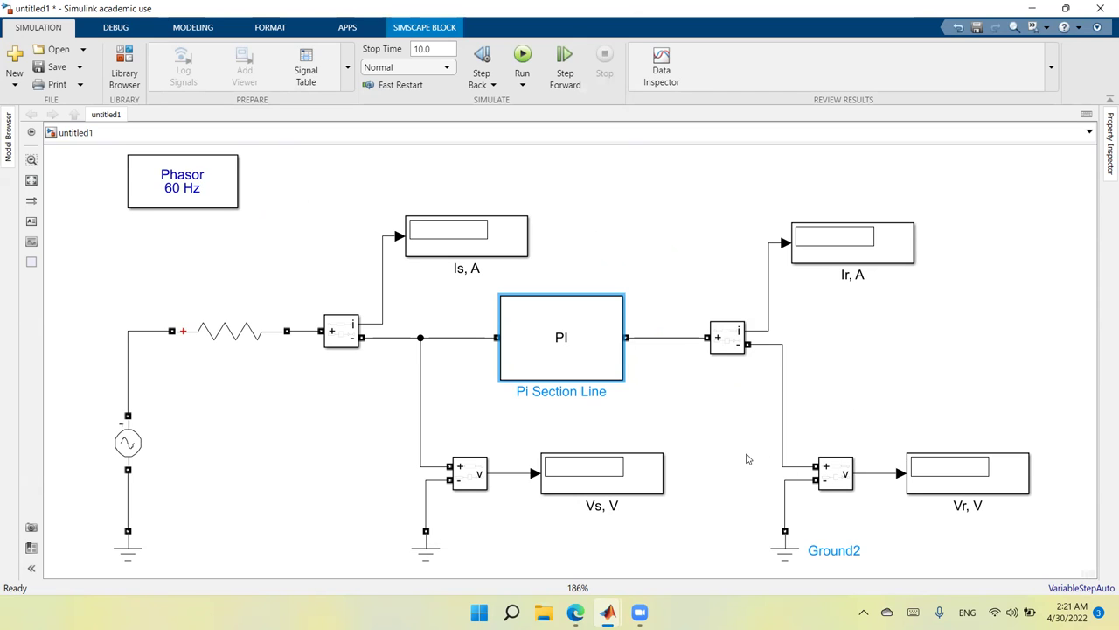
left_click_drag(203, 200, 205, 254)
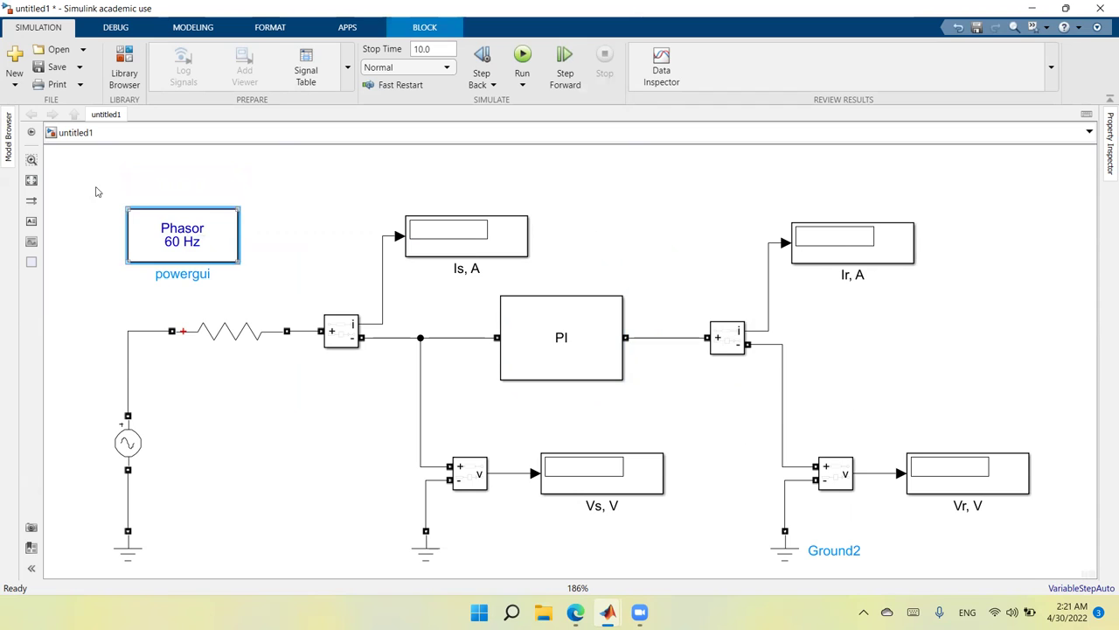
left_click(32, 179)
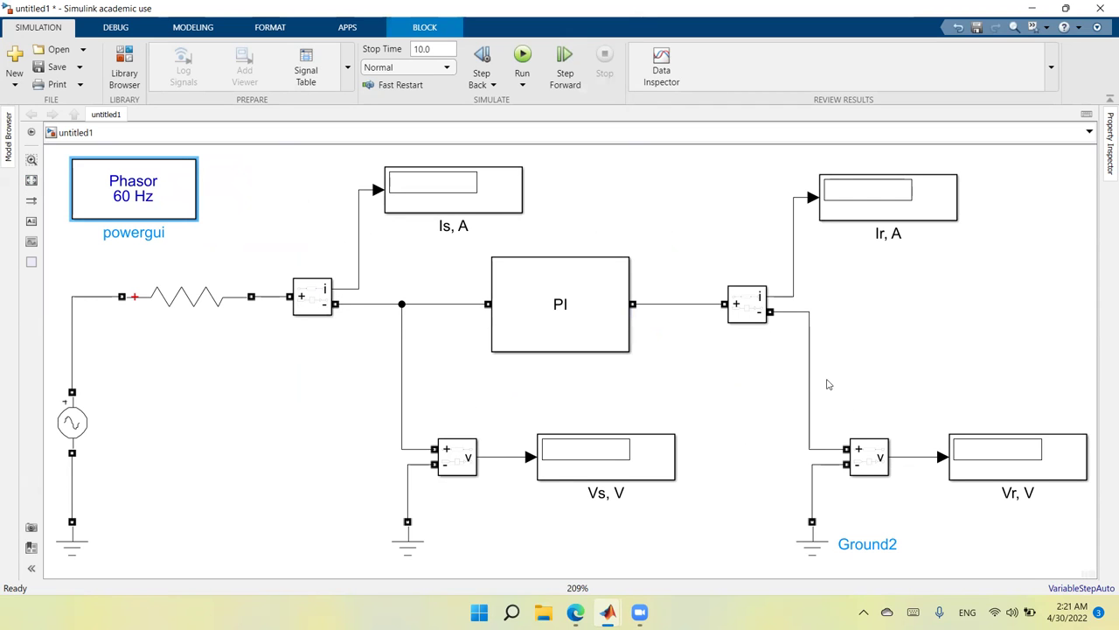
Add an annotation reading "Vs = A Vr + B Ir" in the empty area left of the powergui block.
scroll(696, 366, "down", 1)
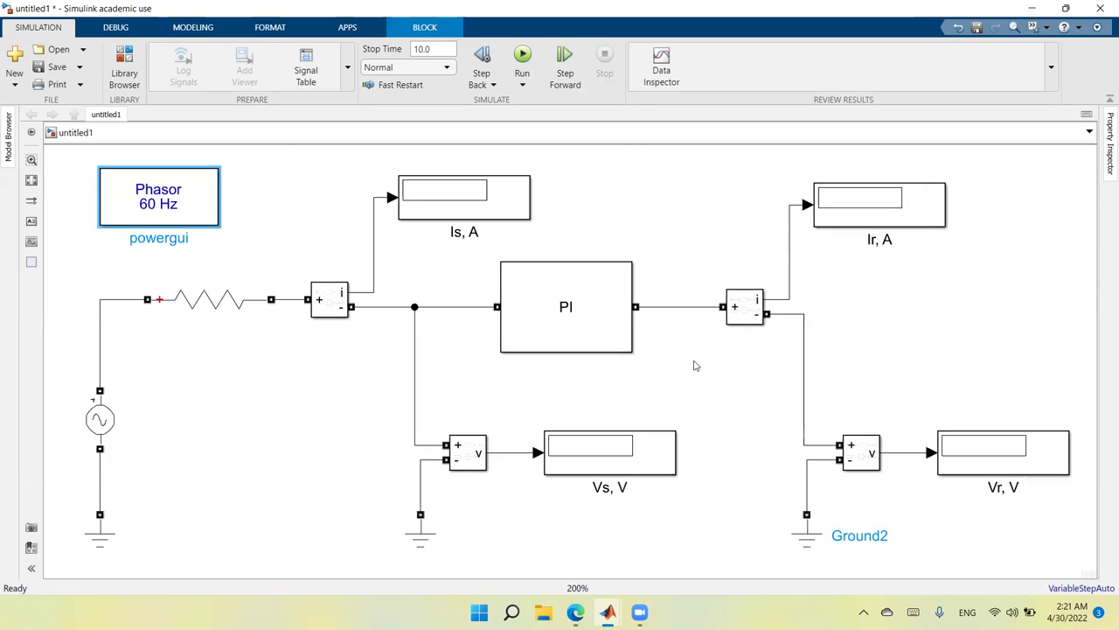
scroll(696, 365, "down", 2)
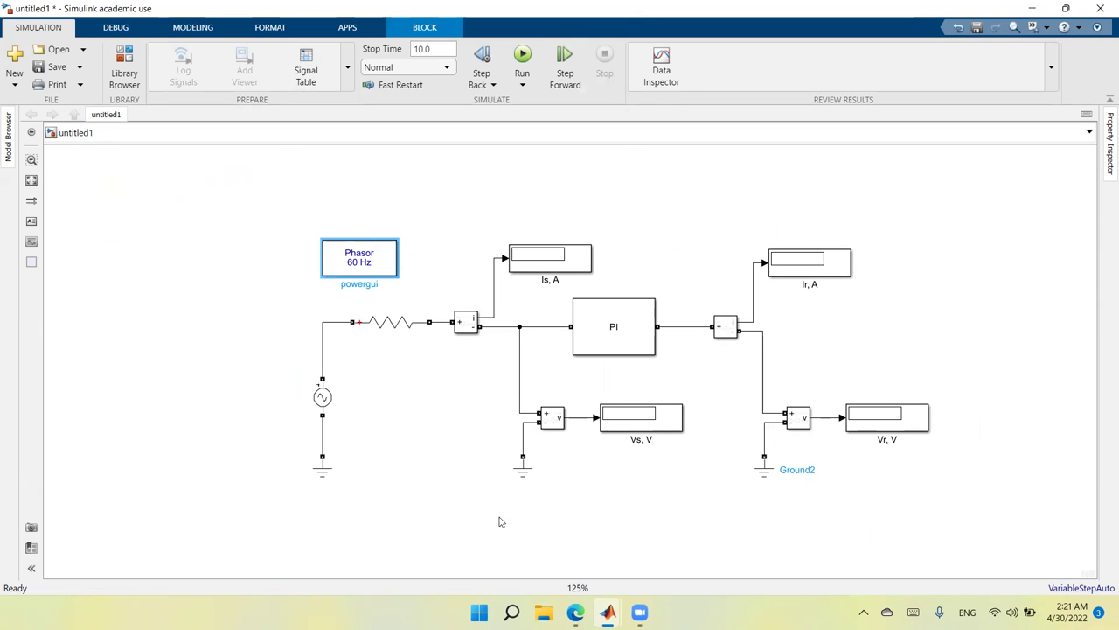
double_click(81, 222)
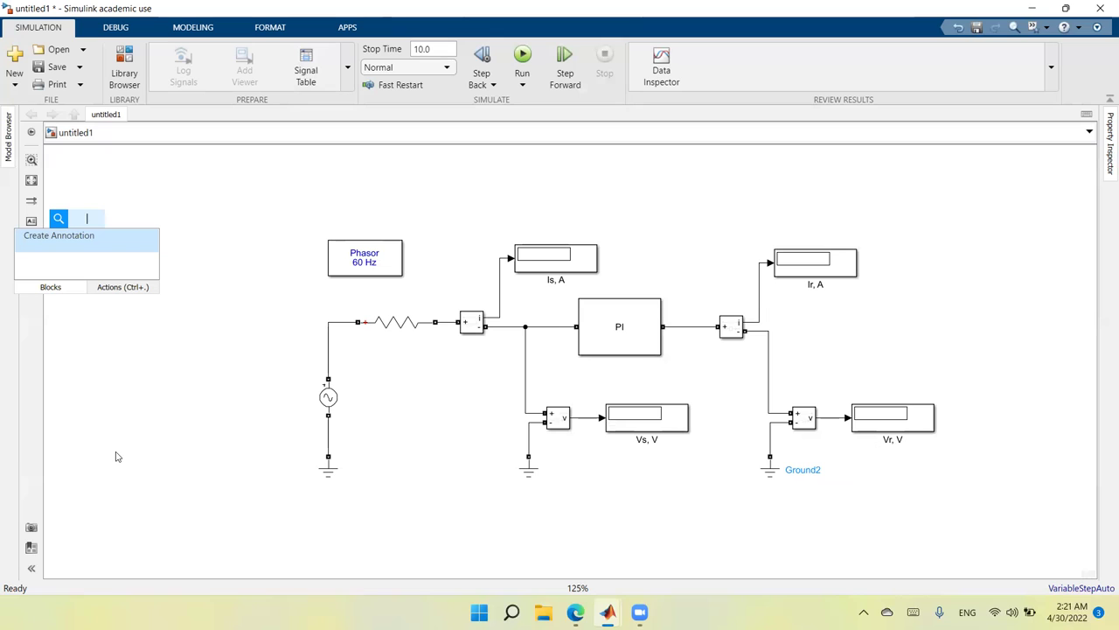
type("Vs")
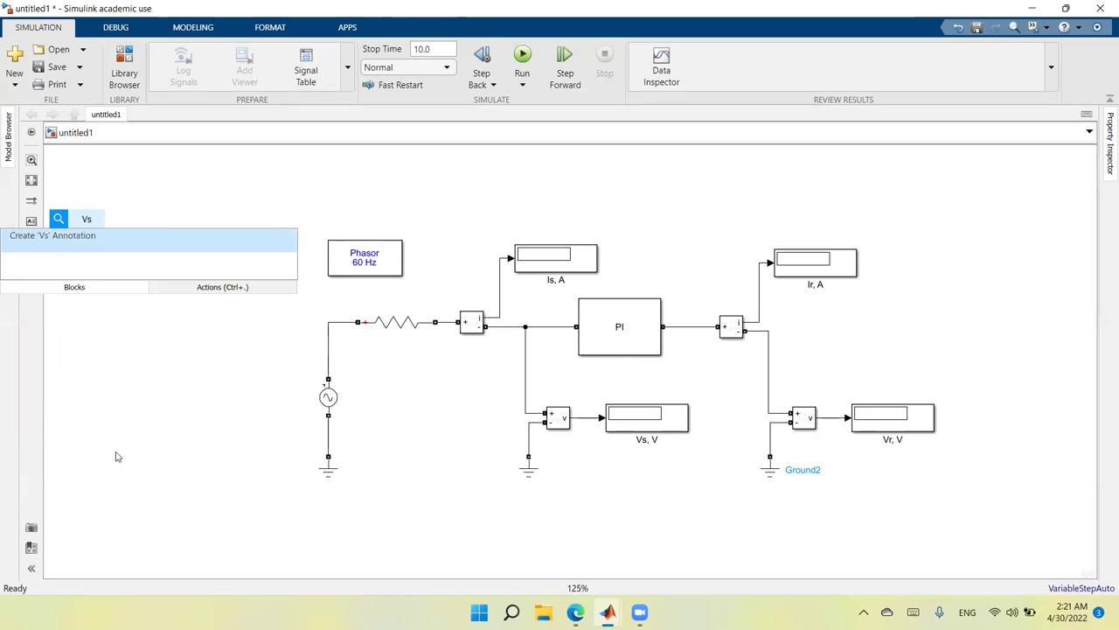
type(" = A Vr")
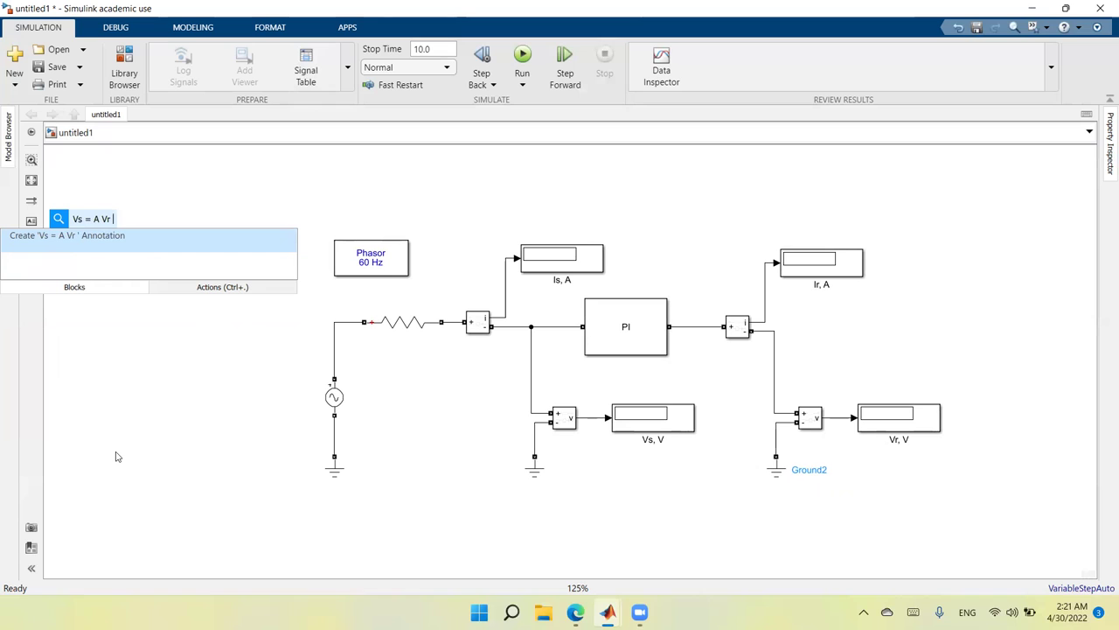
type(" +")
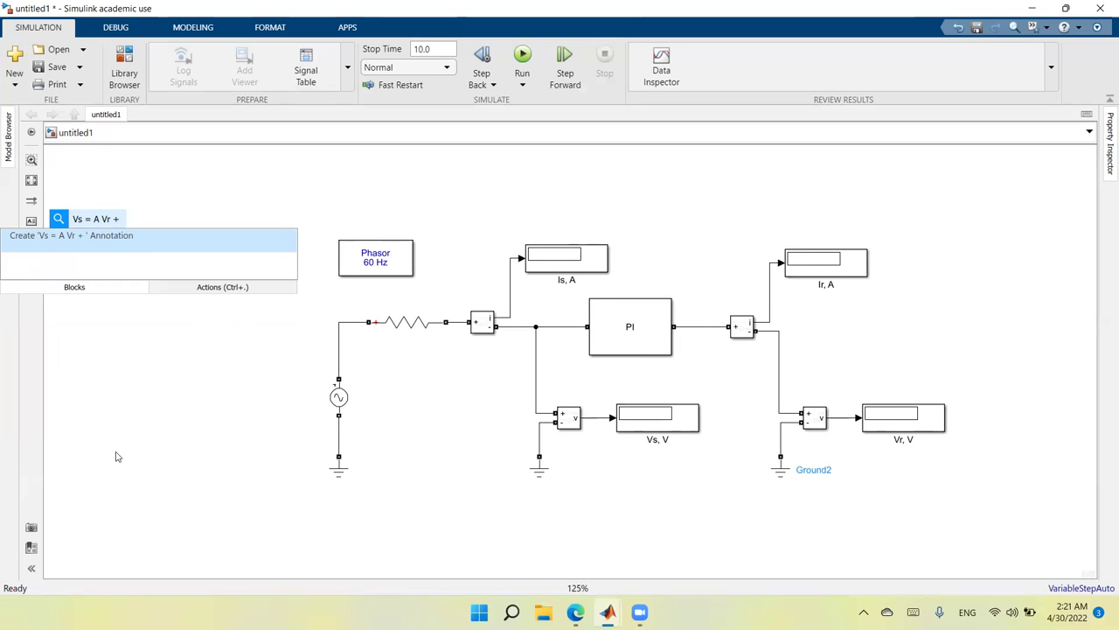
type(" B")
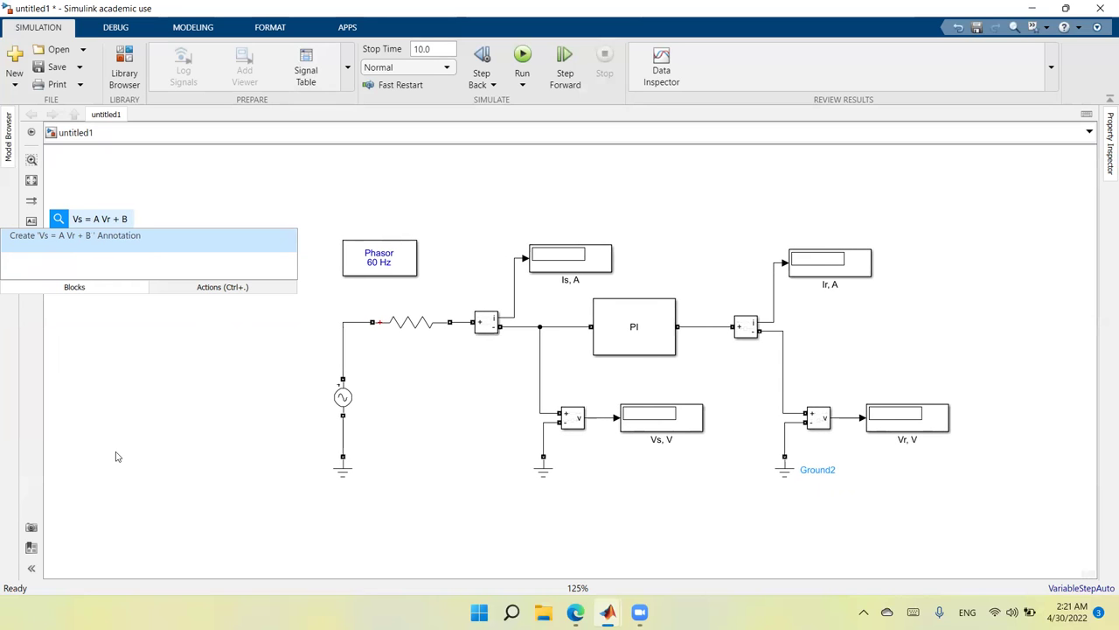
type(" I")
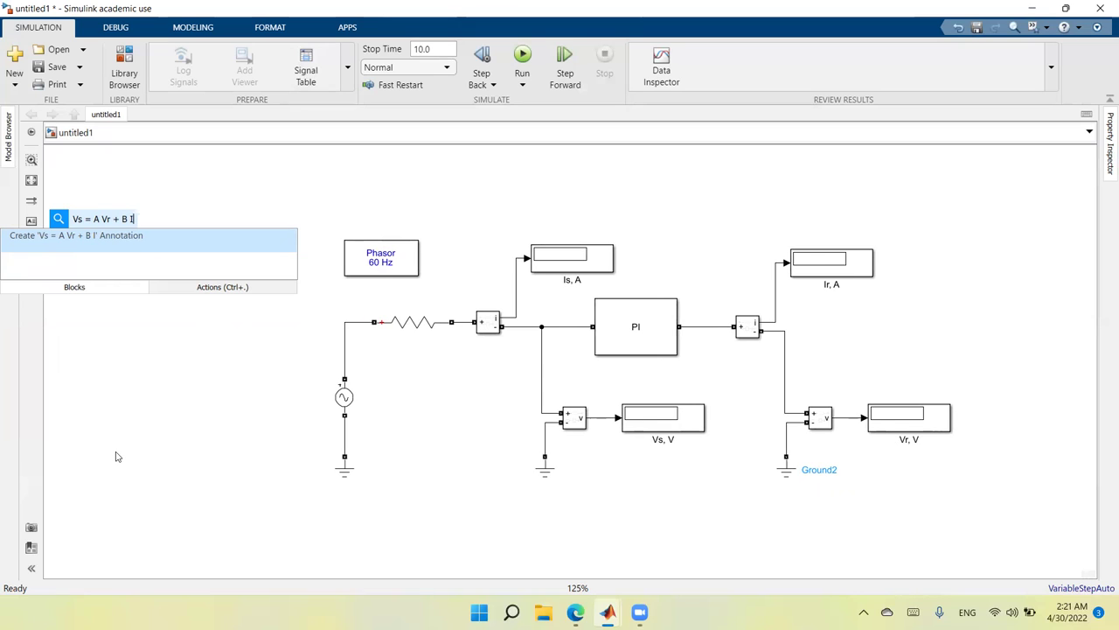
type("r")
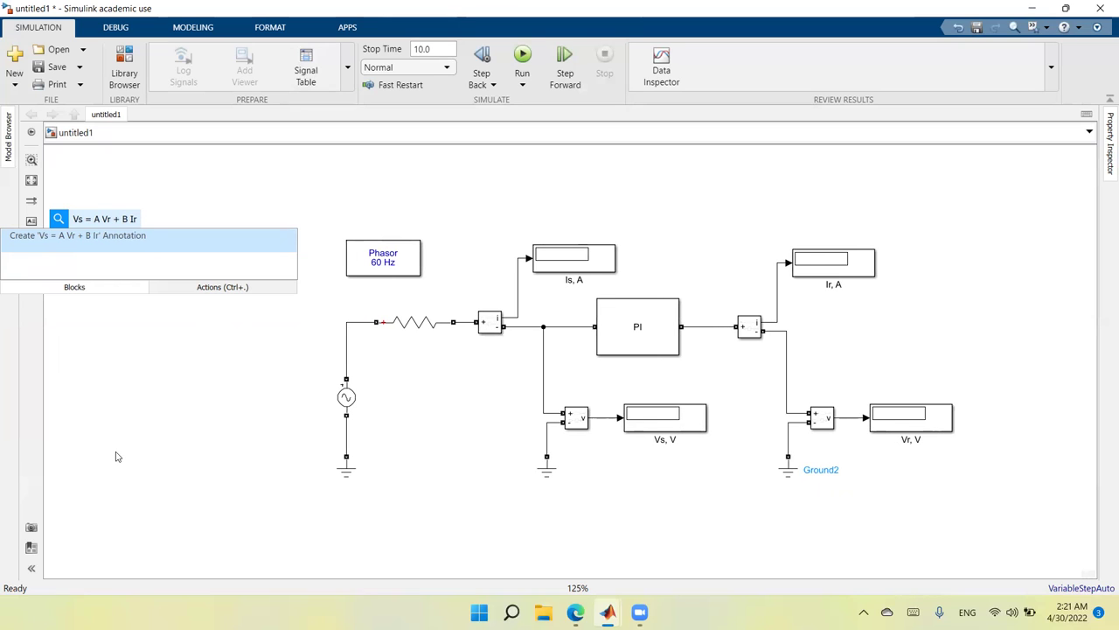
key("Return")
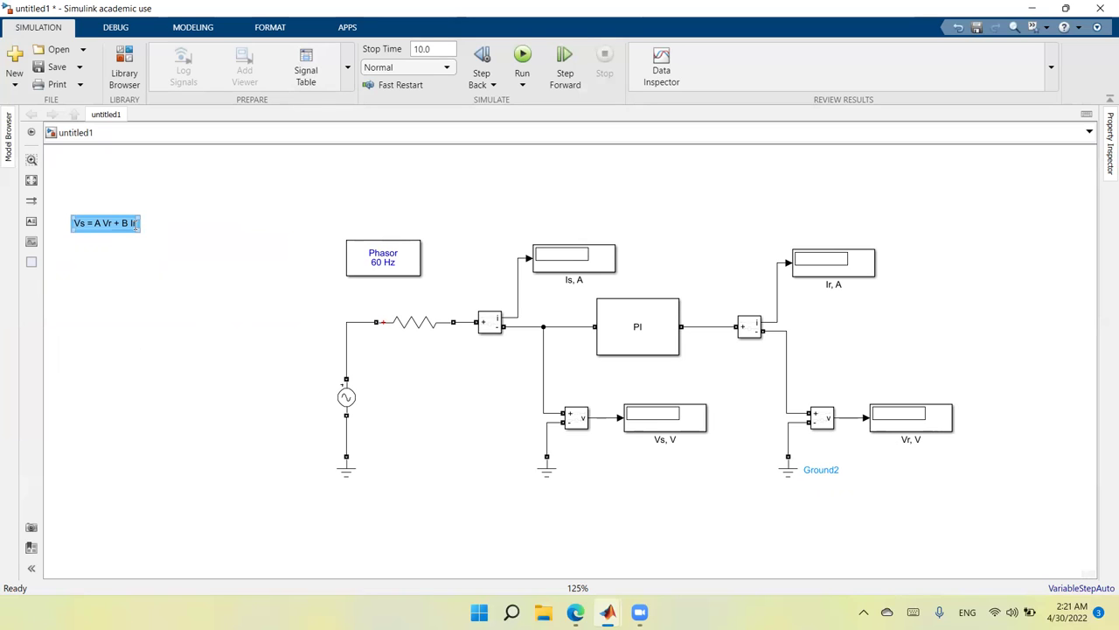
Set the font size of the whole equation annotation to 14.
left_click(136, 224)
key("ctrl+a")
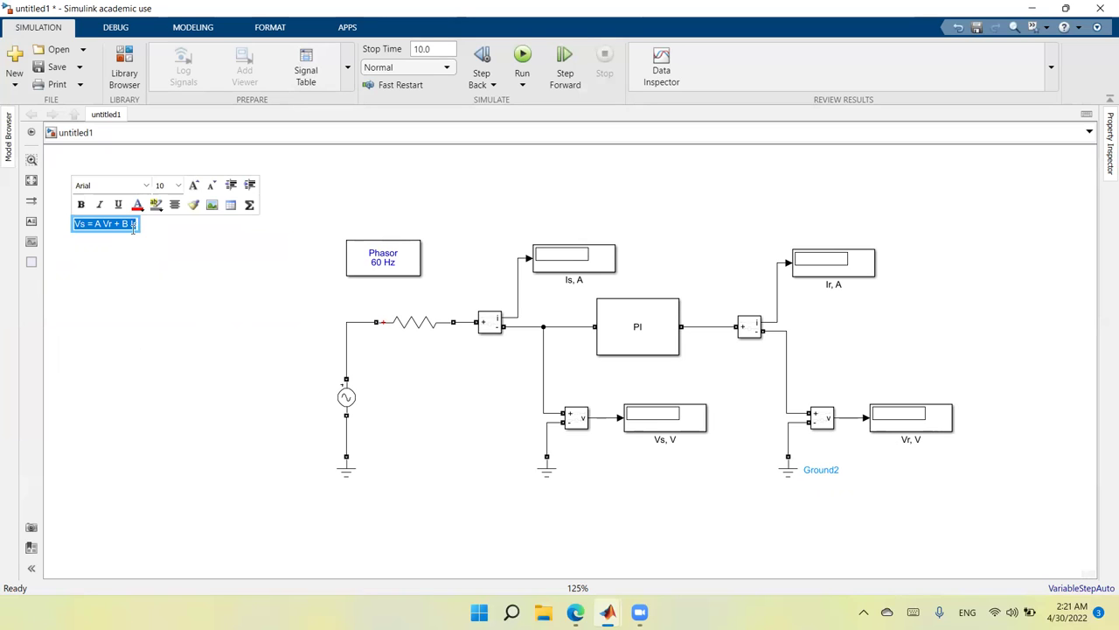
left_click(177, 186)
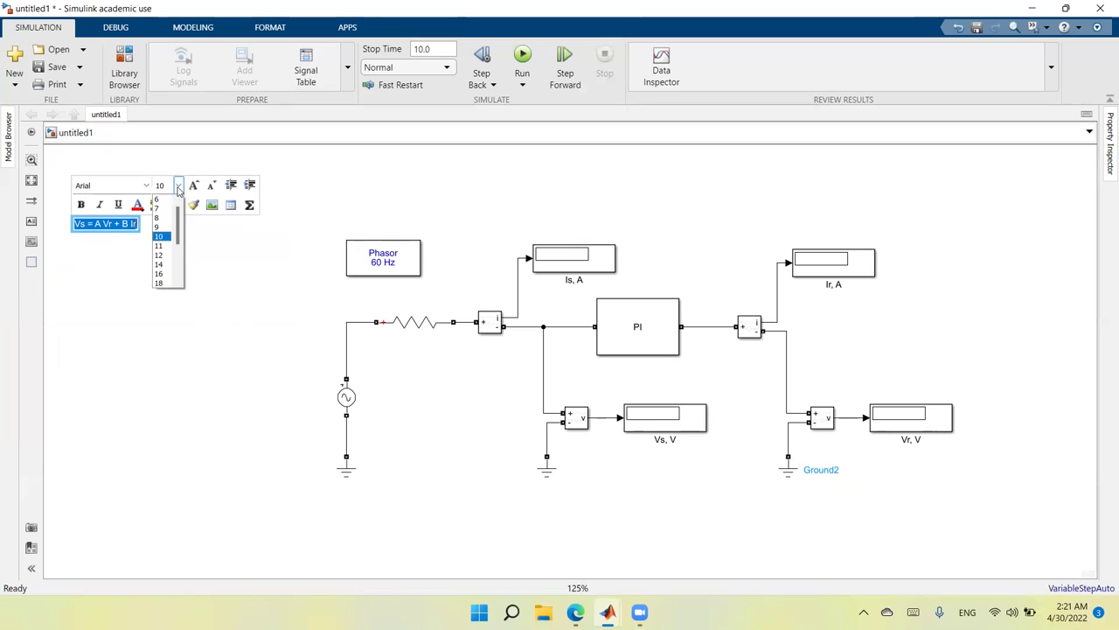
left_click(166, 254)
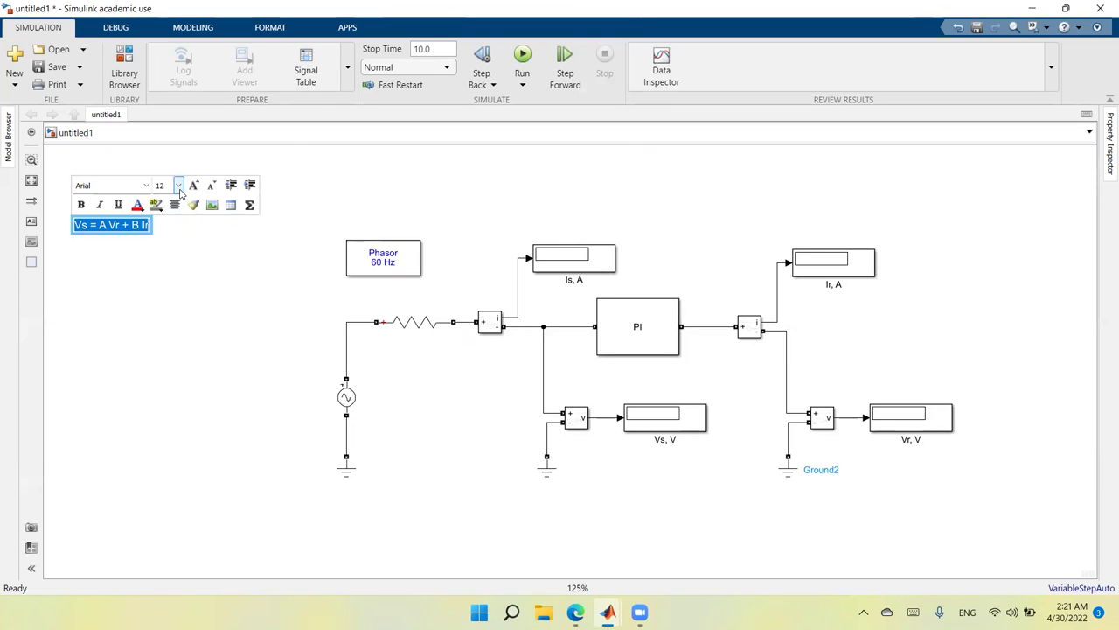
left_click(177, 185)
left_click(165, 265)
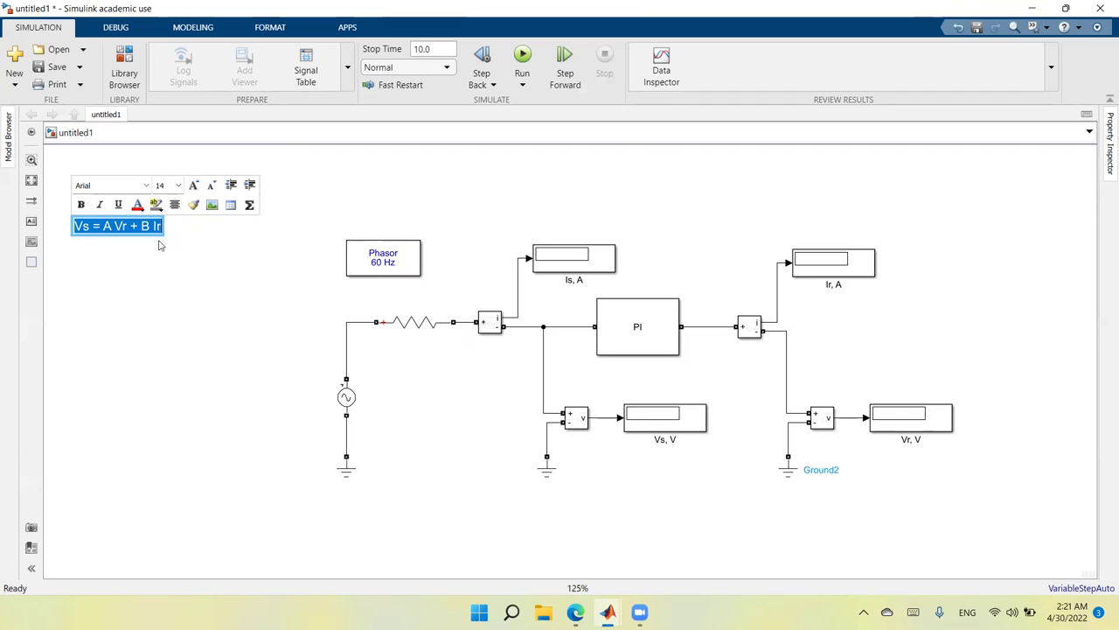
Add the second line "Is = C Vr + D Ir" beneath the voltage equation in the annotation.
key("End")
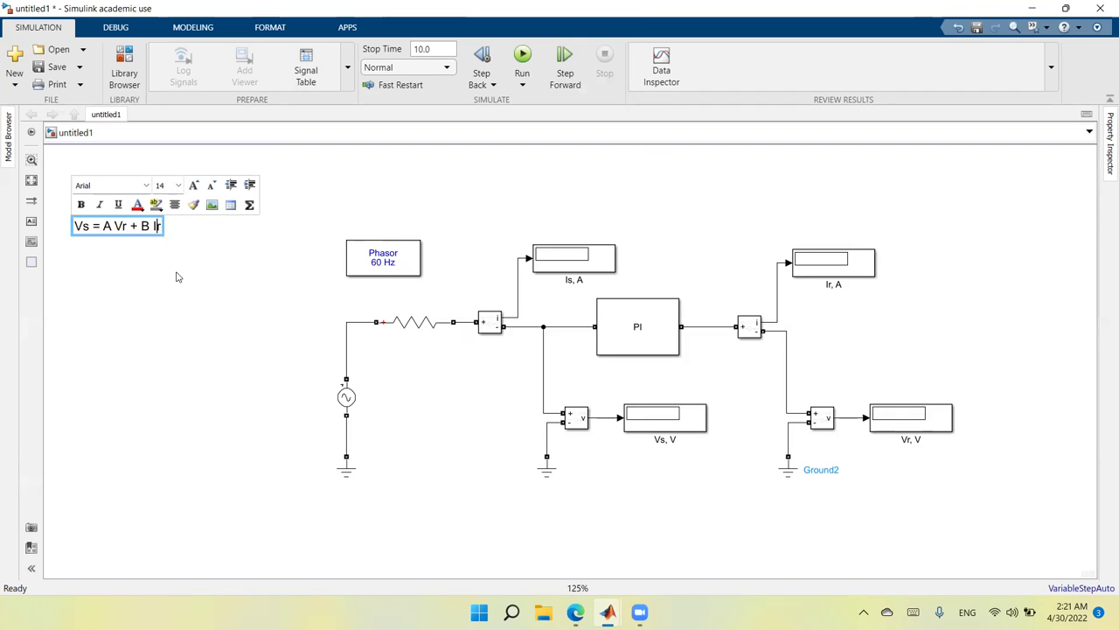
key("Return")
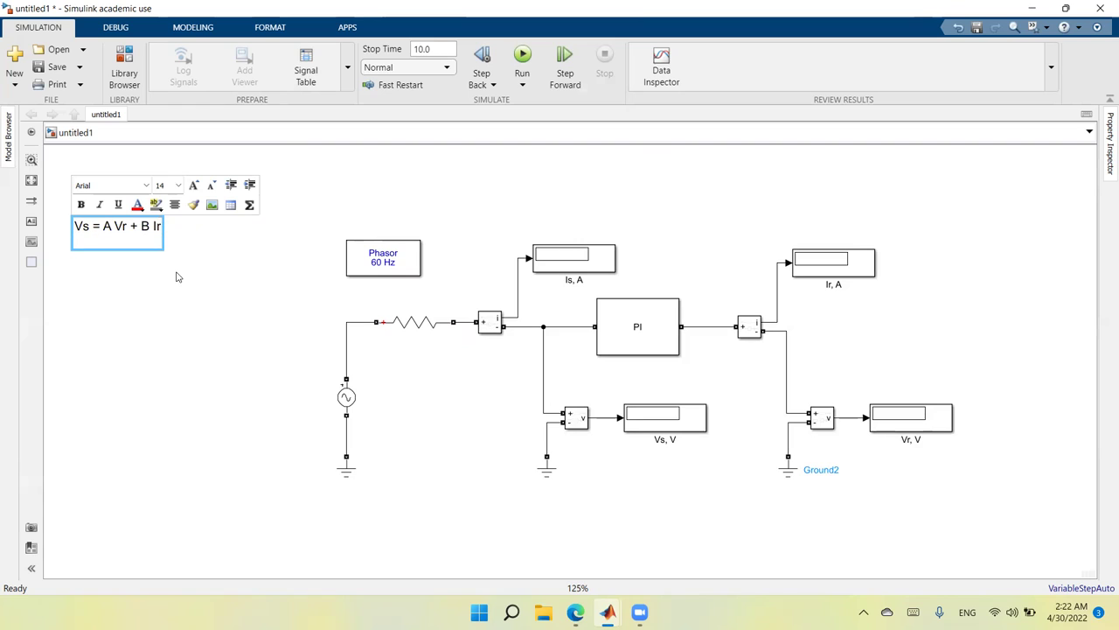
type("Is  = C Vr + D Ir")
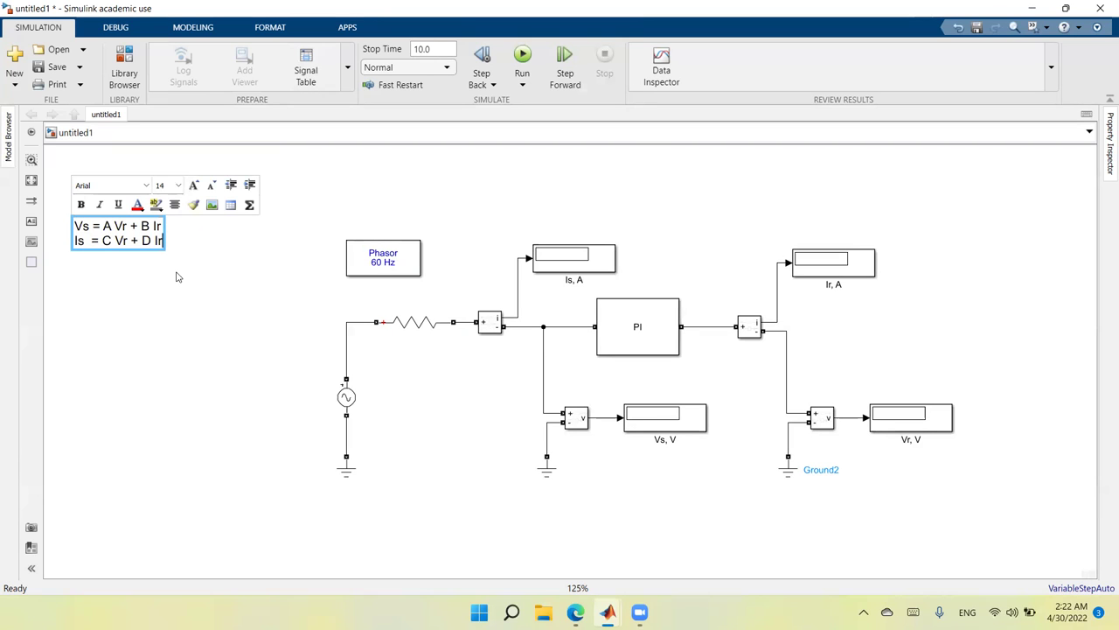
Below a blank line in the annotation, add the lines "Open-circuit: Ir = 0,", "A = Vs/Vr" and "C = Is/Vr".
key("Return")
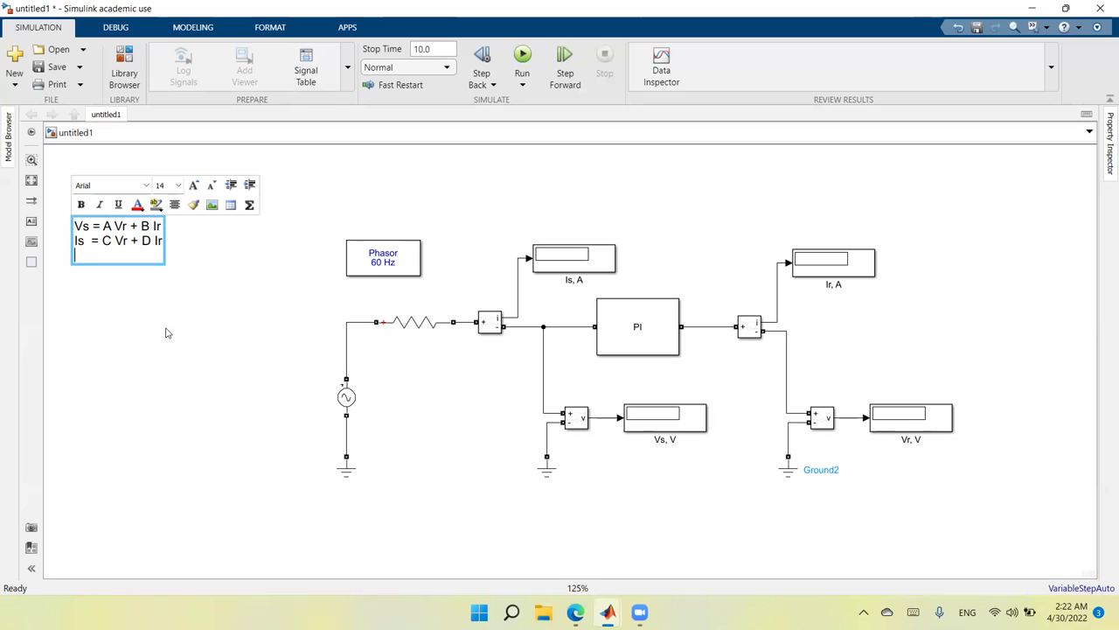
key("Return")
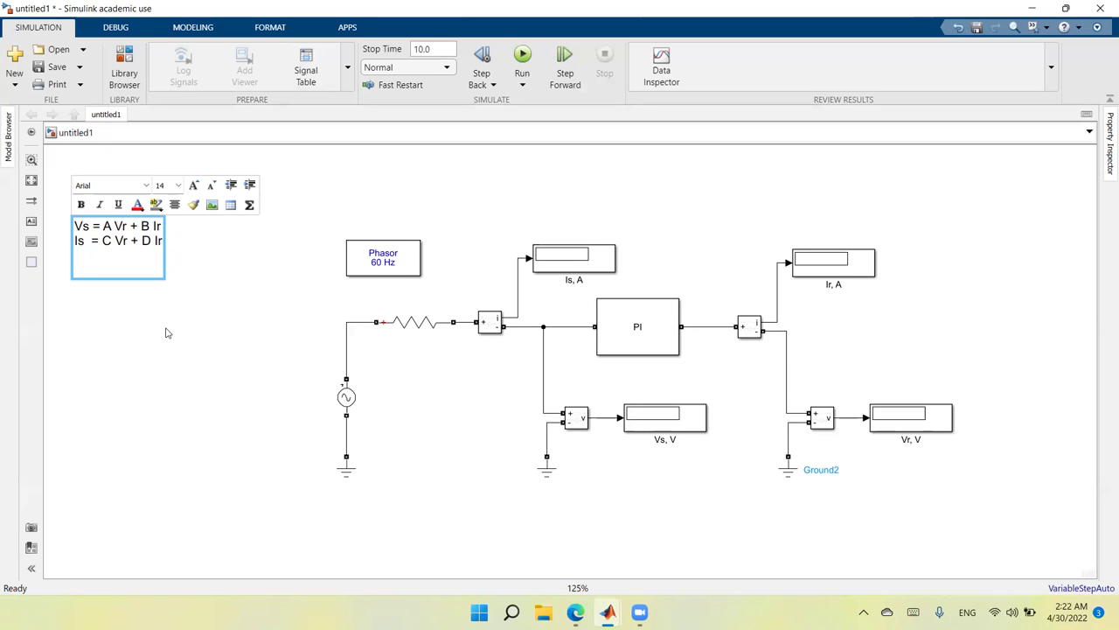
type("Open-circui")
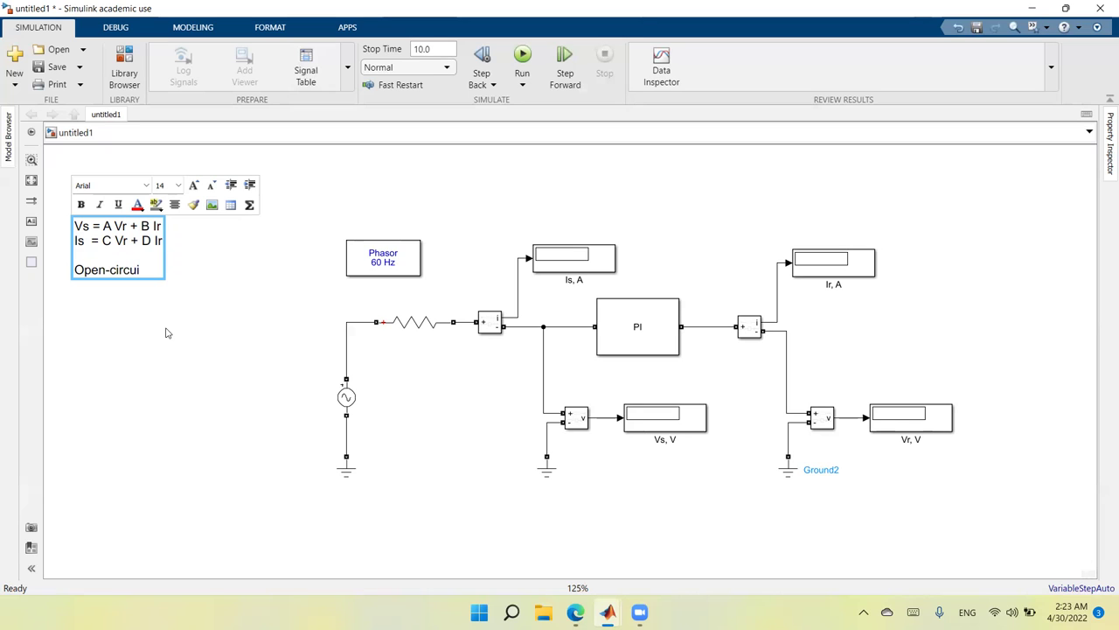
type("t: Ir")
type("= ")
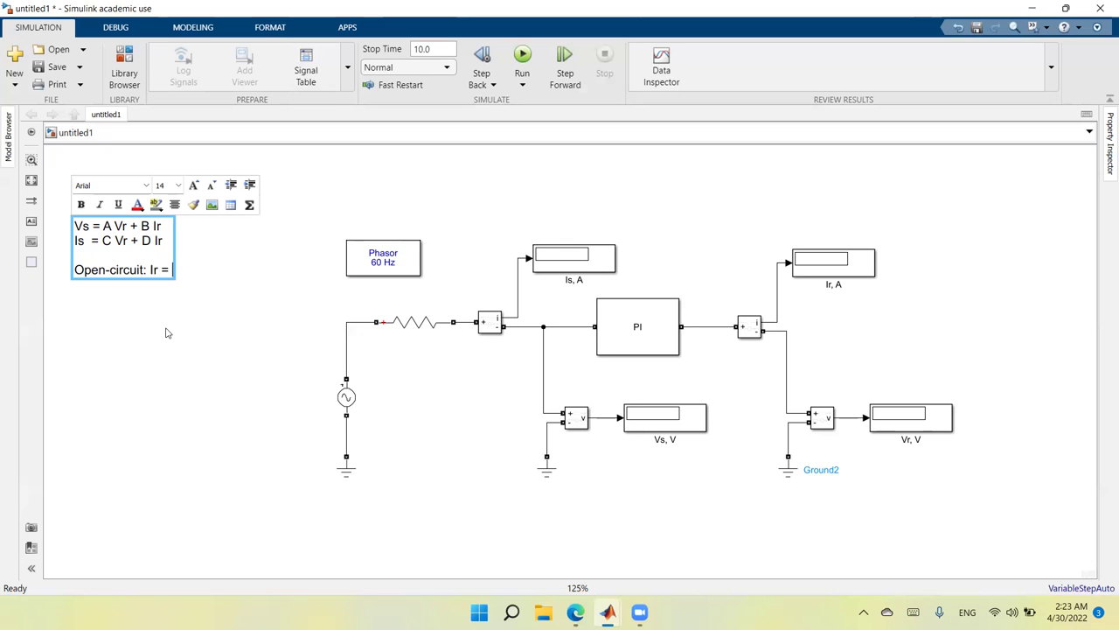
type("0,")
key("Return")
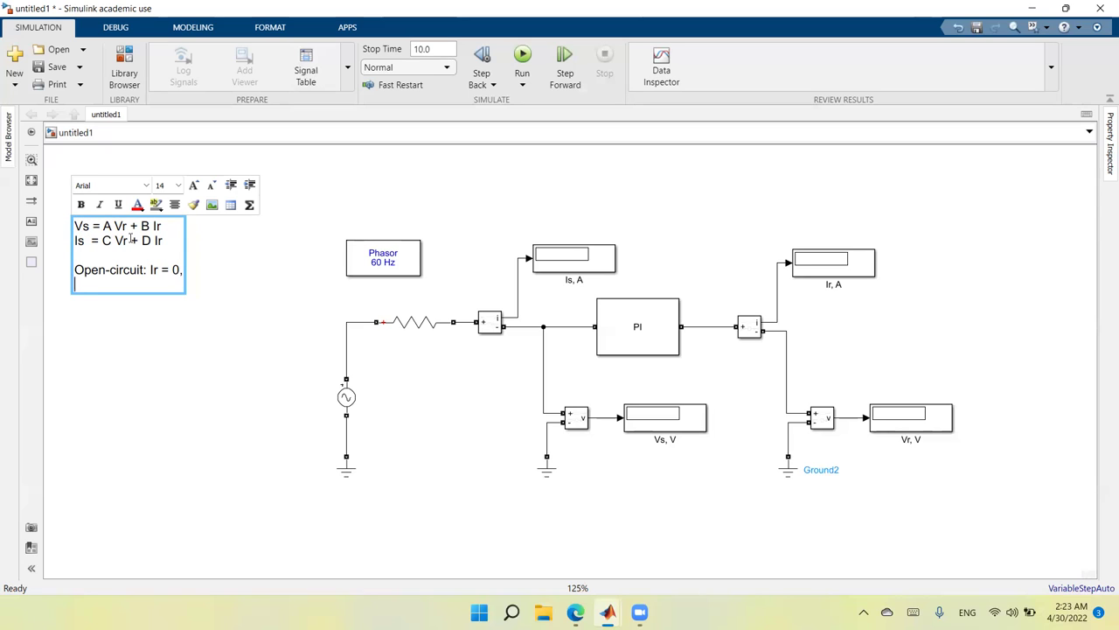
type("A = Vs/Vr")
key("Return")
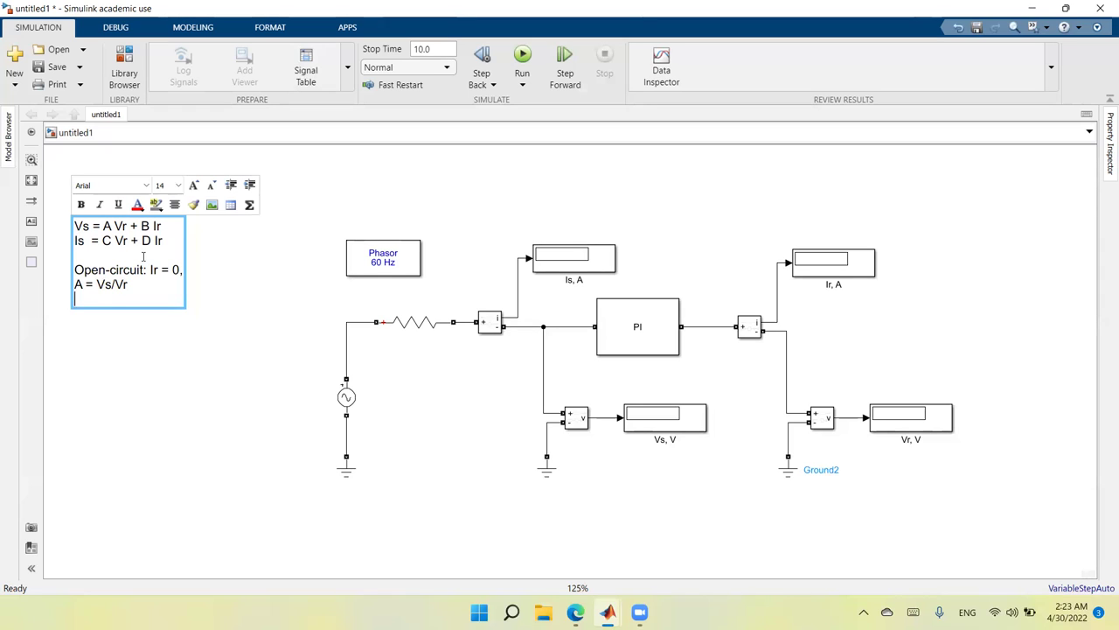
type("C = Is/Vr")
key("Return")
key("Return")
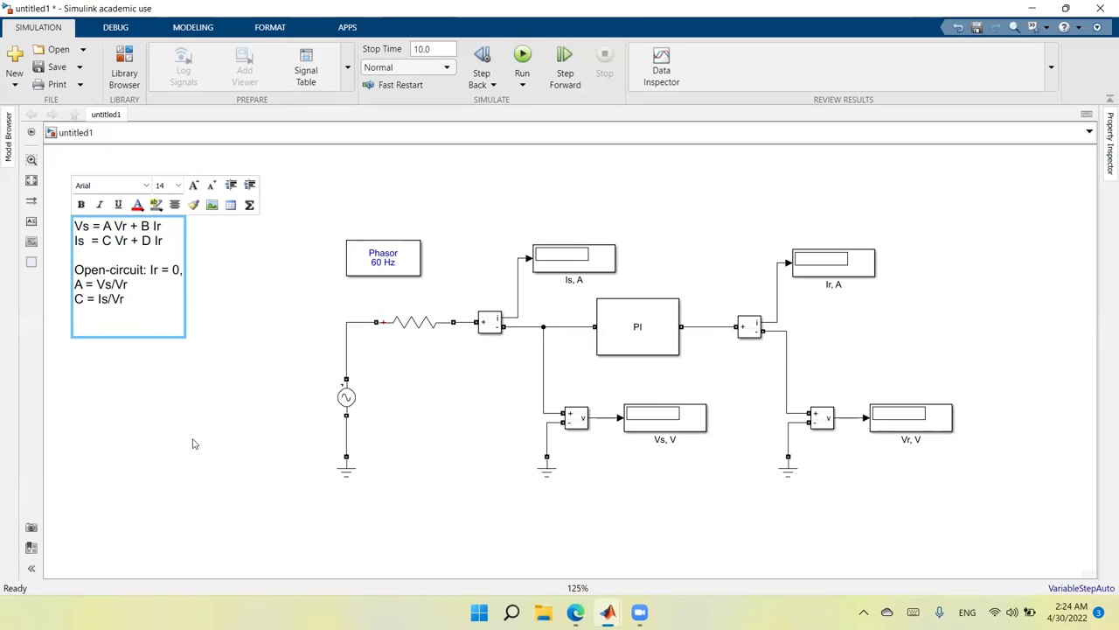
Add the lines "Short-circut: Vr = 0,", "B = Vs/Ir" and "D = Is/Ir" at the end of the annotation.
type("Short-circuit: Vr =")
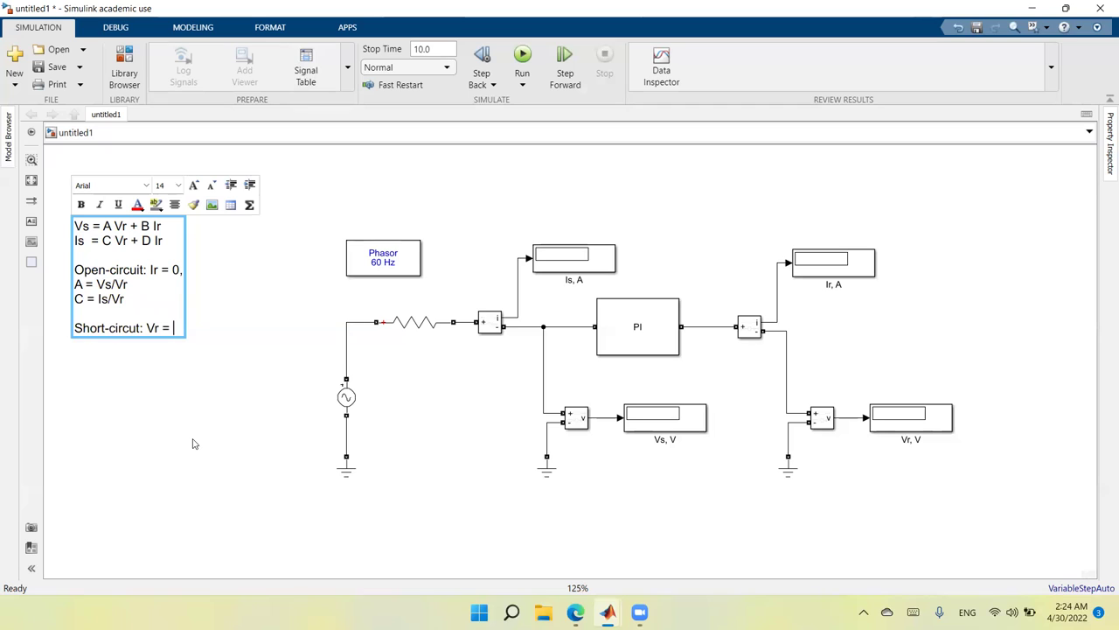
type(" 0,")
key("Return")
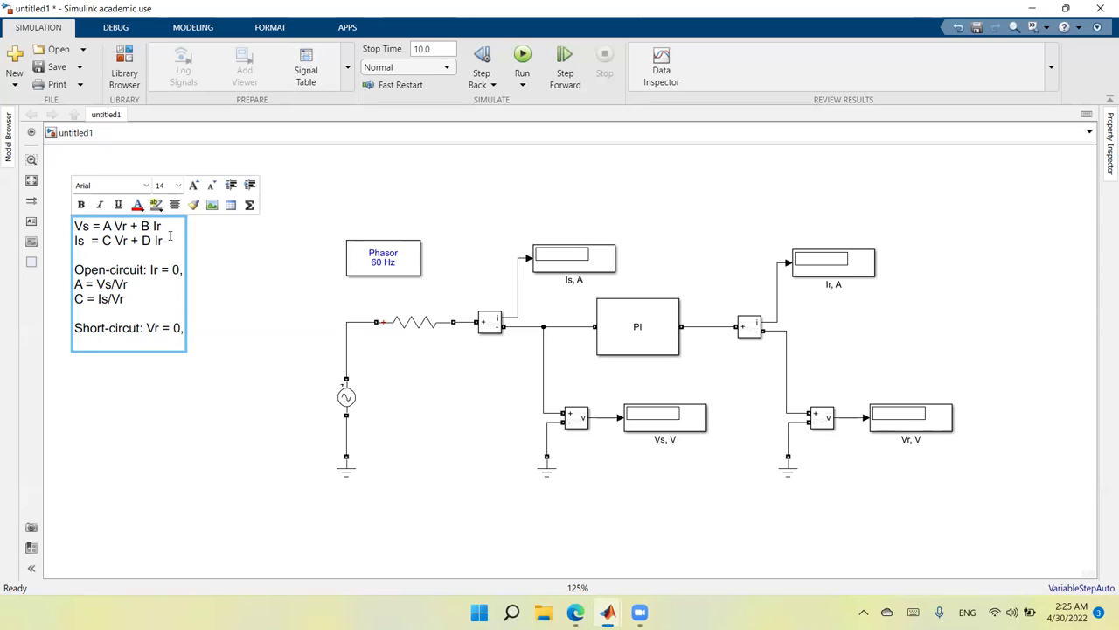
type("B = Vs/Ir")
key("Return")
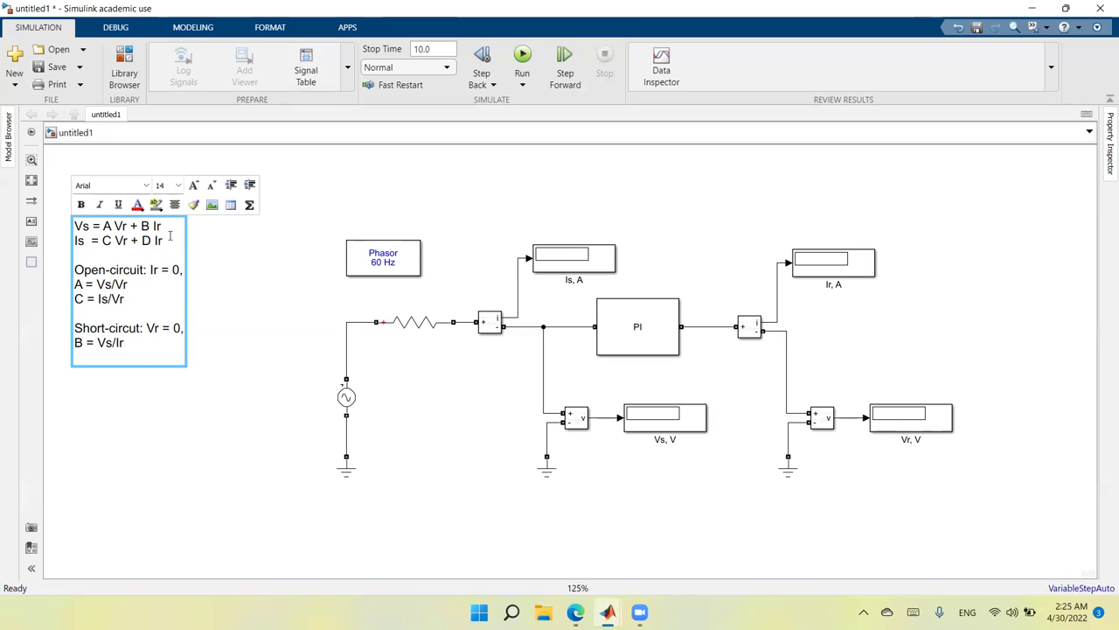
type("D =")
type("Is/Ir")
left_click(271, 453)
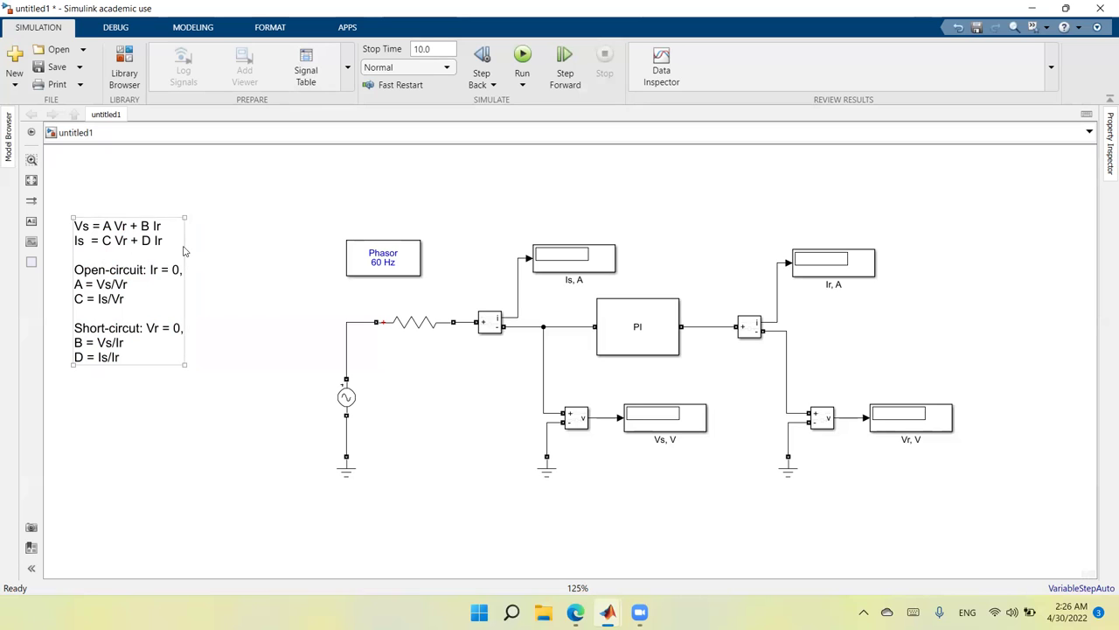
Shift the equation annotation right and slightly down so it sits just left of the powergui block and voltage source.
left_click(182, 252)
key("Right")
key("Right")
key("Right")
key("Right")
key("Right")
key("Right")
key("Right")
key("Right")
key("Right")
key("Right")
key("Right")
key("Right")
key("Right")
key("Right")
key("Right")
key("Right")
key("Right")
key("Right")
key("Right")
key("Right")
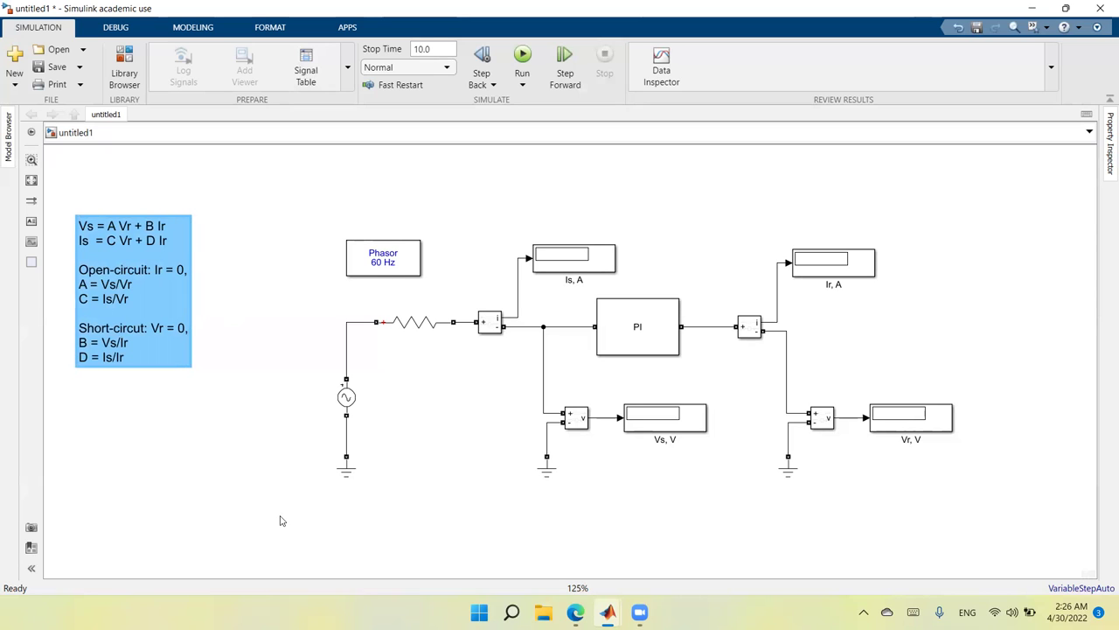
key("Right")
key("Right")
key("Right")
key("Right")
key("Down")
key("Down")
key("Down")
key("Down")
key("Down")
key("Down")
key("Up")
key("Right")
key("Right")
key("Right")
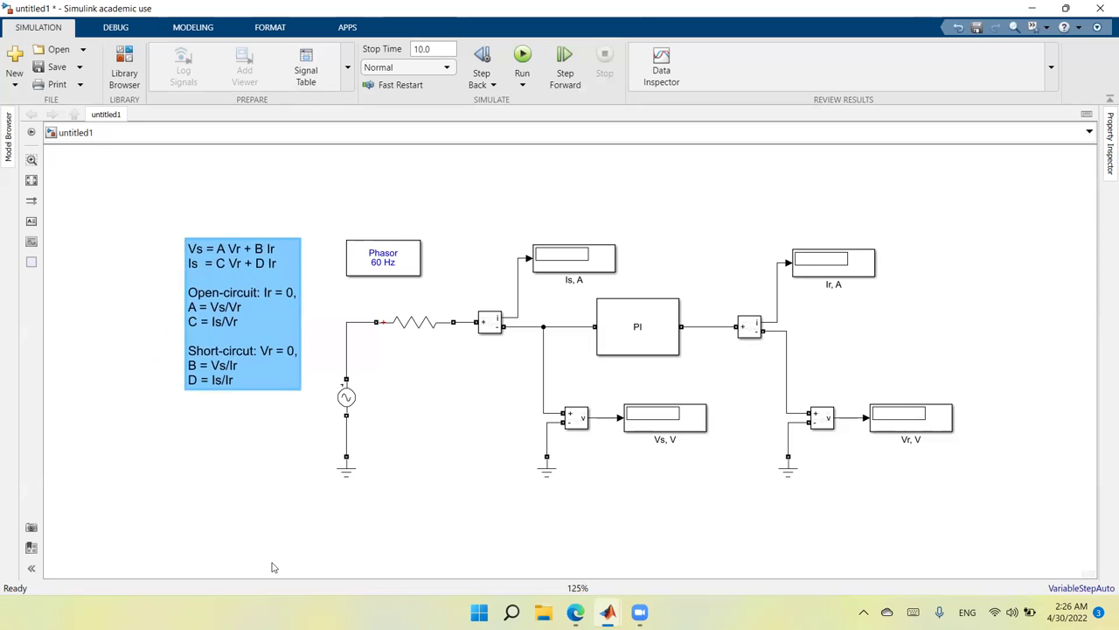
left_click(32, 180)
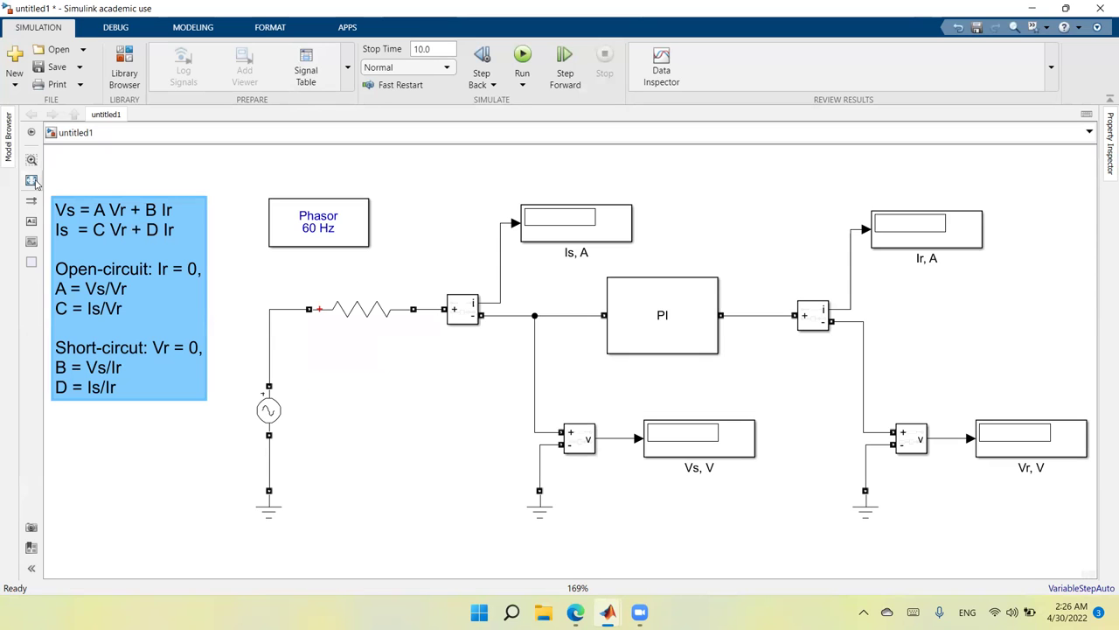
left_click(174, 498)
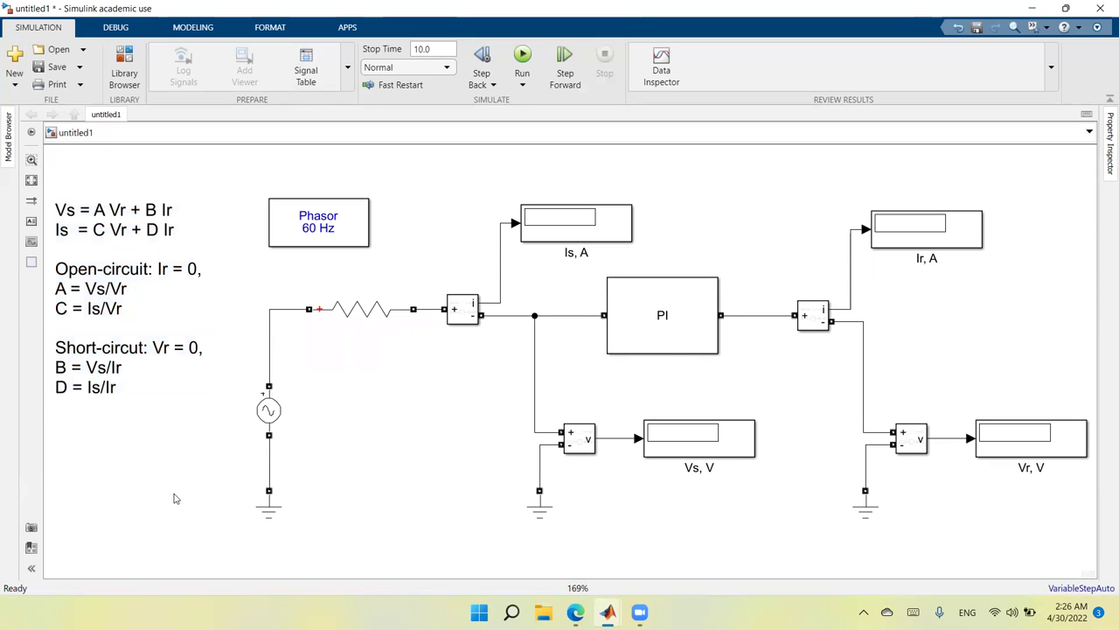
Set the simulation stop time to 1 and run the open-circuit model.
left_click(437, 50)
type("1")
left_click(520, 57)
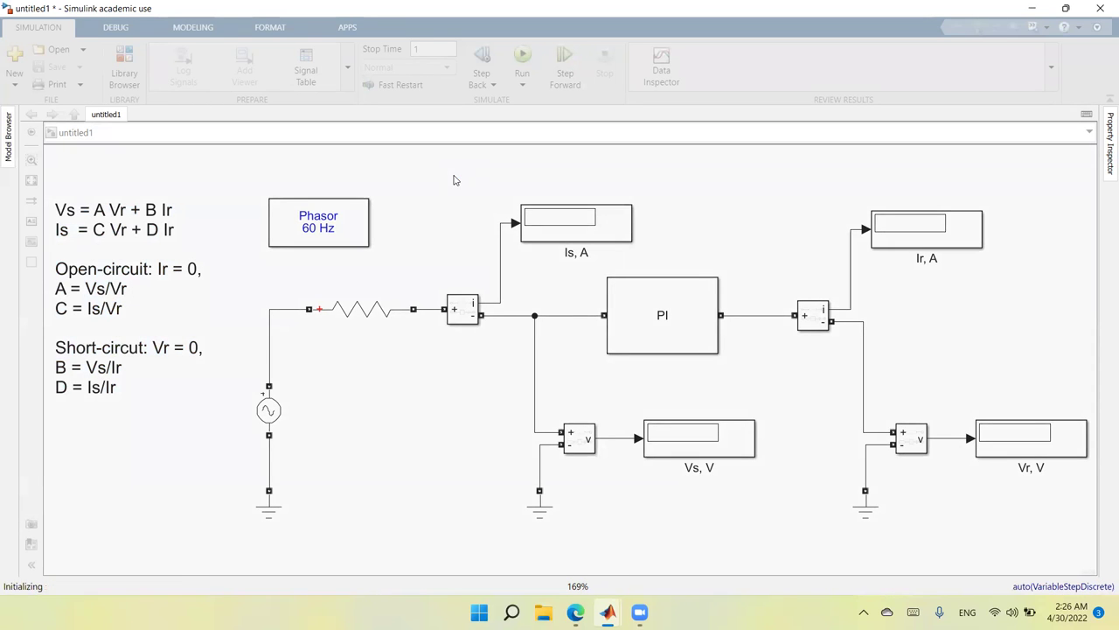
Enlarge the "Is, A" and "Vr, V" displays downward so each shows both magnitude and phase rows.
left_click(626, 238)
left_click_drag(626, 238, 640, 255)
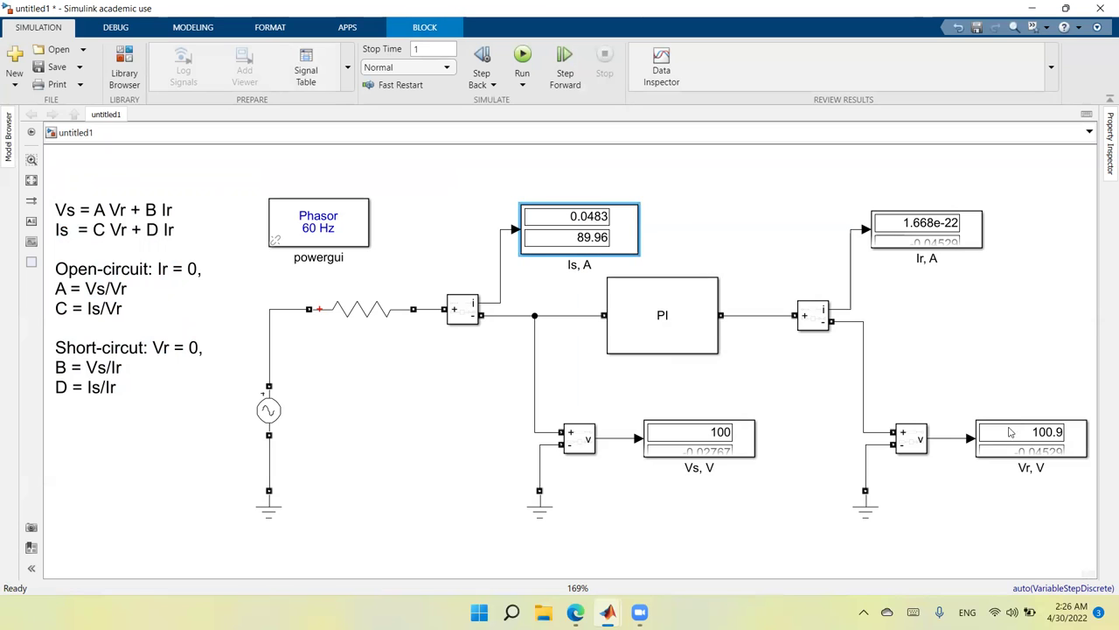
left_click_drag(1084, 455, 1087, 471)
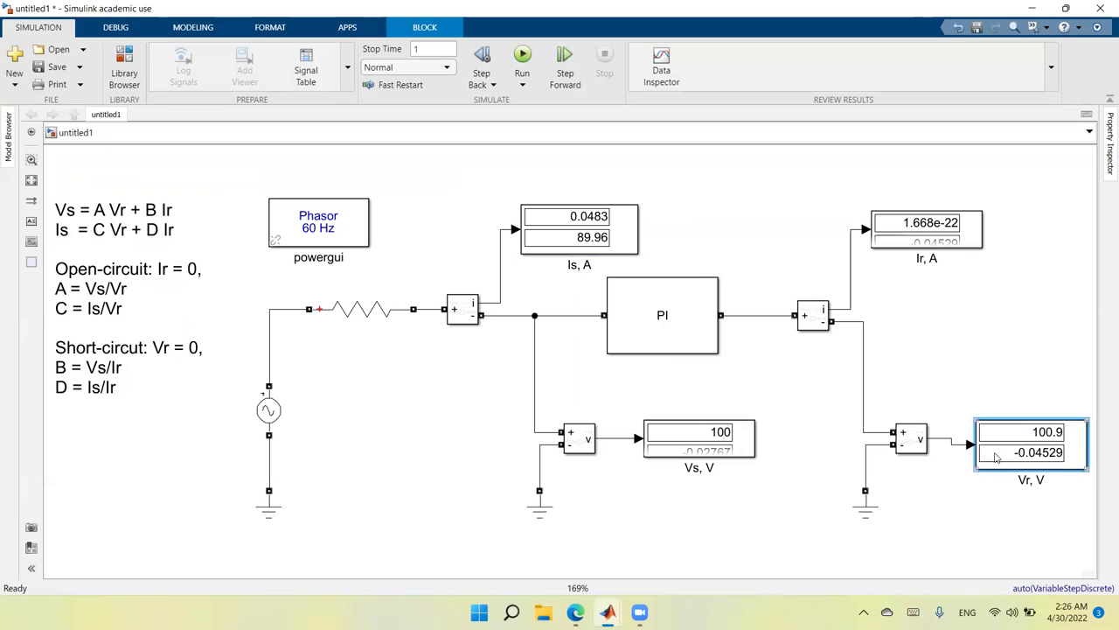
Enlarge the "Ir, A" and "Vs, V" displays to show both magnitude and phase rows, and realign the voltage displays so their signal lines run straight.
left_click_drag(995, 453, 995, 447)
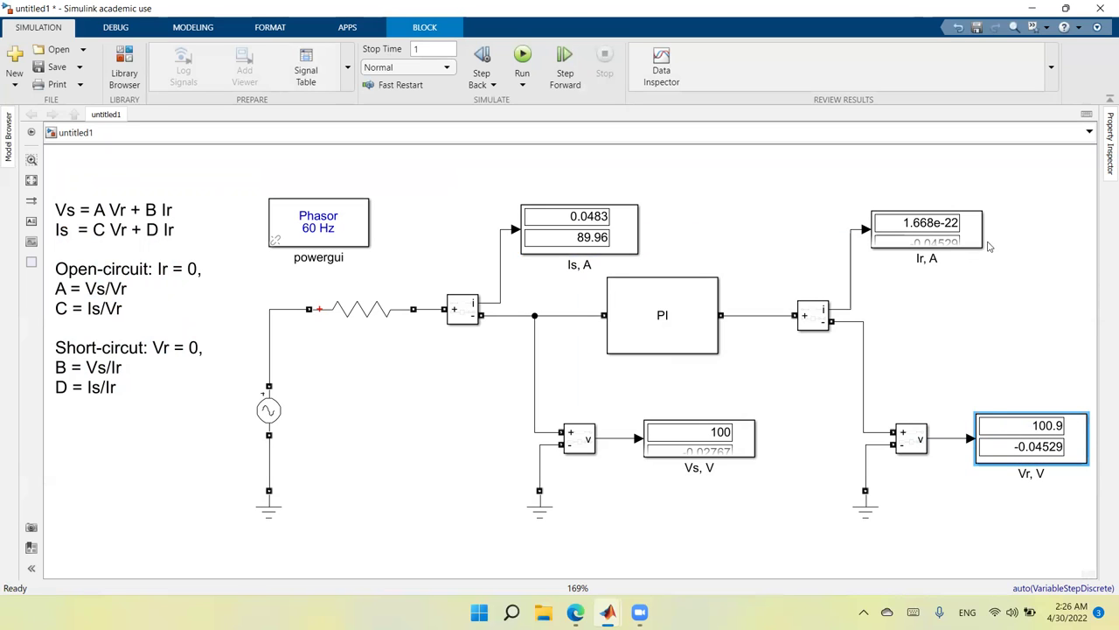
left_click_drag(977, 241, 986, 261)
left_click(750, 453)
left_click_drag(756, 456, 759, 469)
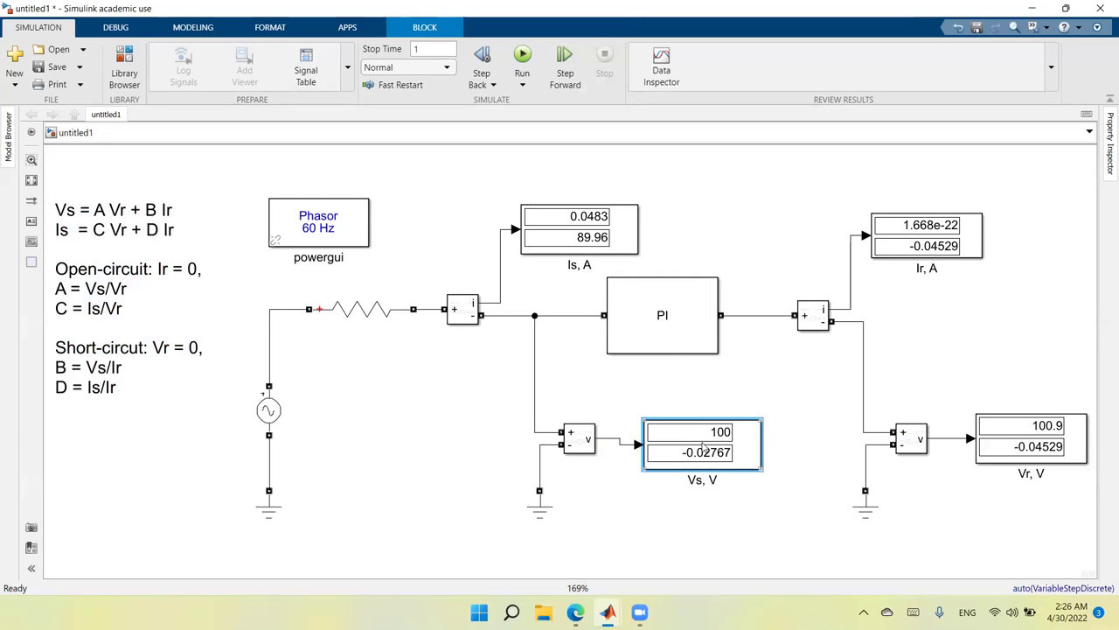
left_click_drag(705, 447, 704, 441)
left_click(742, 500)
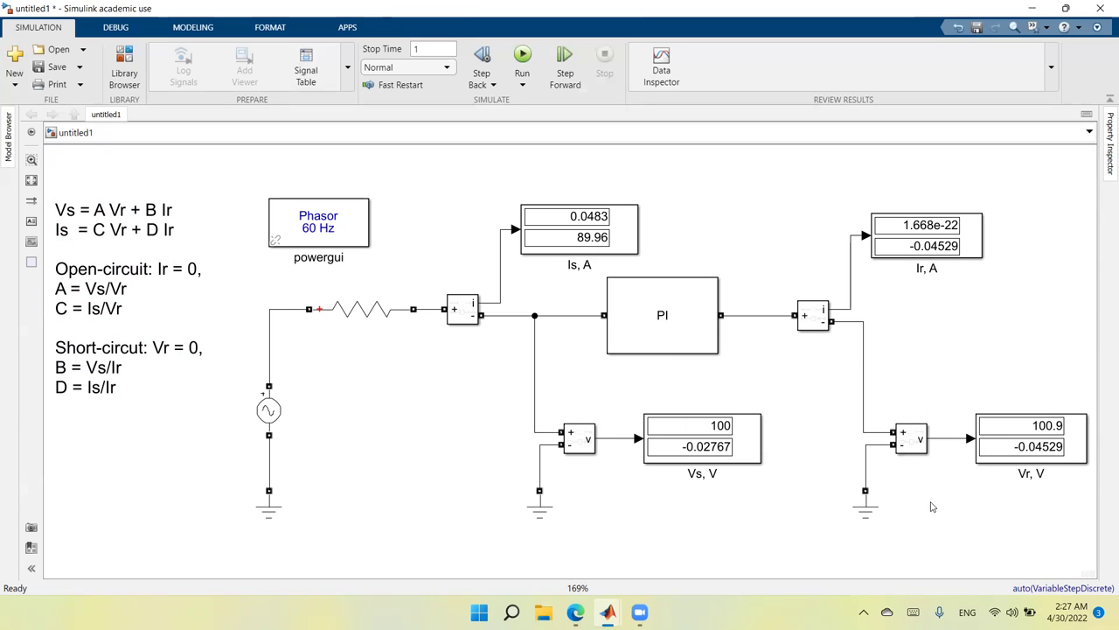
Examine the open-circuit readings of Is, Vs and Vr against the A = Vs/Vr and C = Is/Vr equations.
left_click(605, 251)
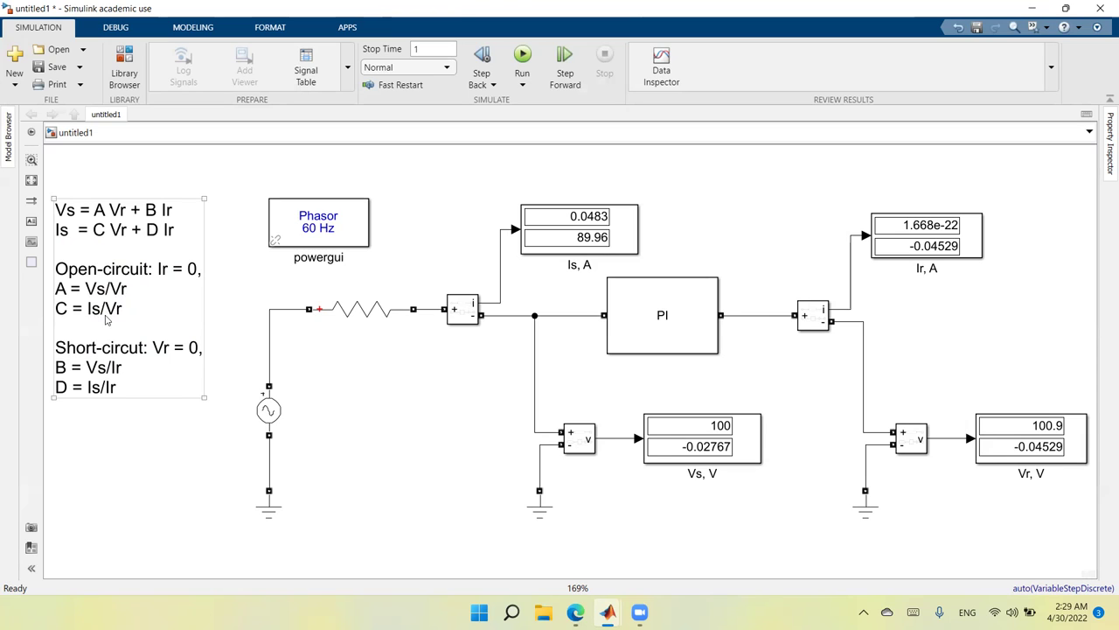
left_click(180, 472)
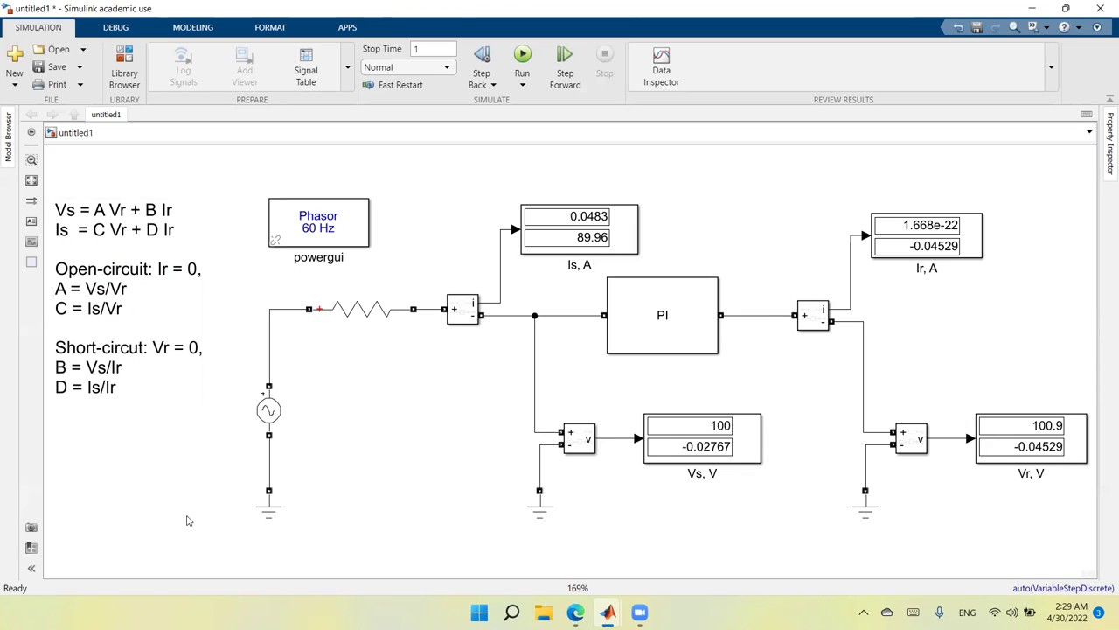
left_click(626, 241)
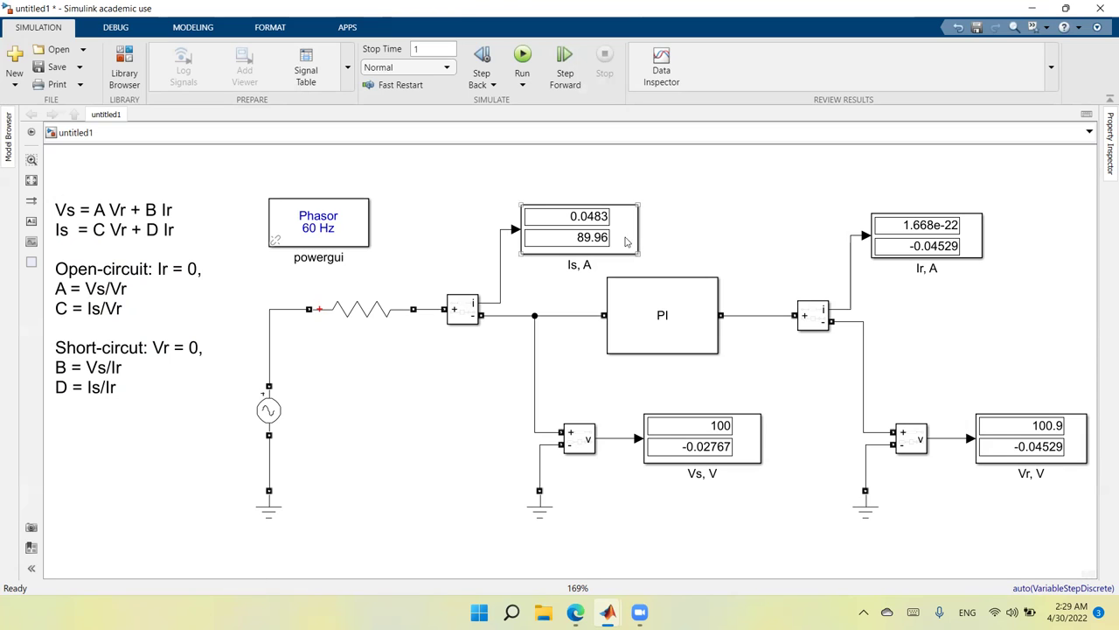
left_click(680, 450)
left_click(1016, 464)
left_click(118, 303)
left_click(155, 443)
Short-circuit the receiving end by rewiring the current measurement's negative output and the Vr measurement's positive input to ground, and run the simulation.
left_click(864, 351)
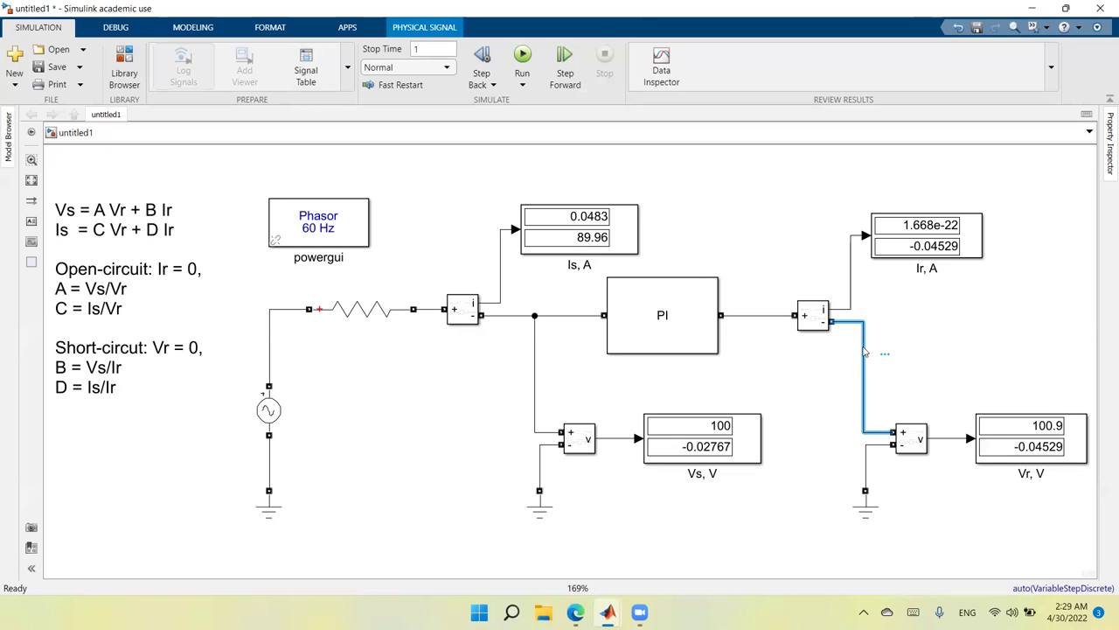
key("Delete")
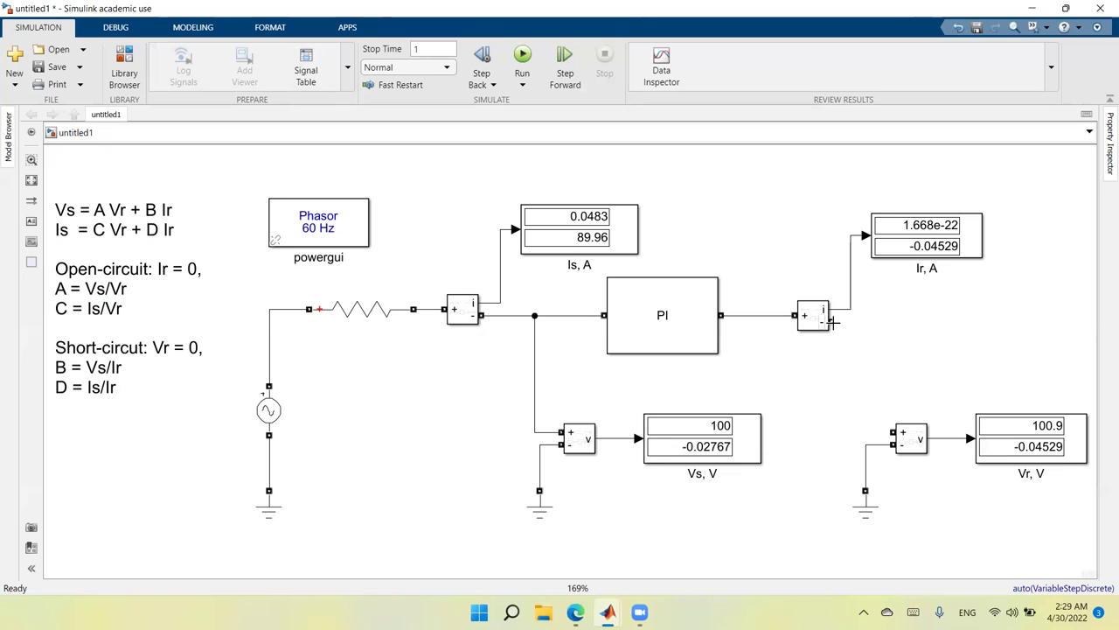
left_click_drag(832, 322, 865, 445)
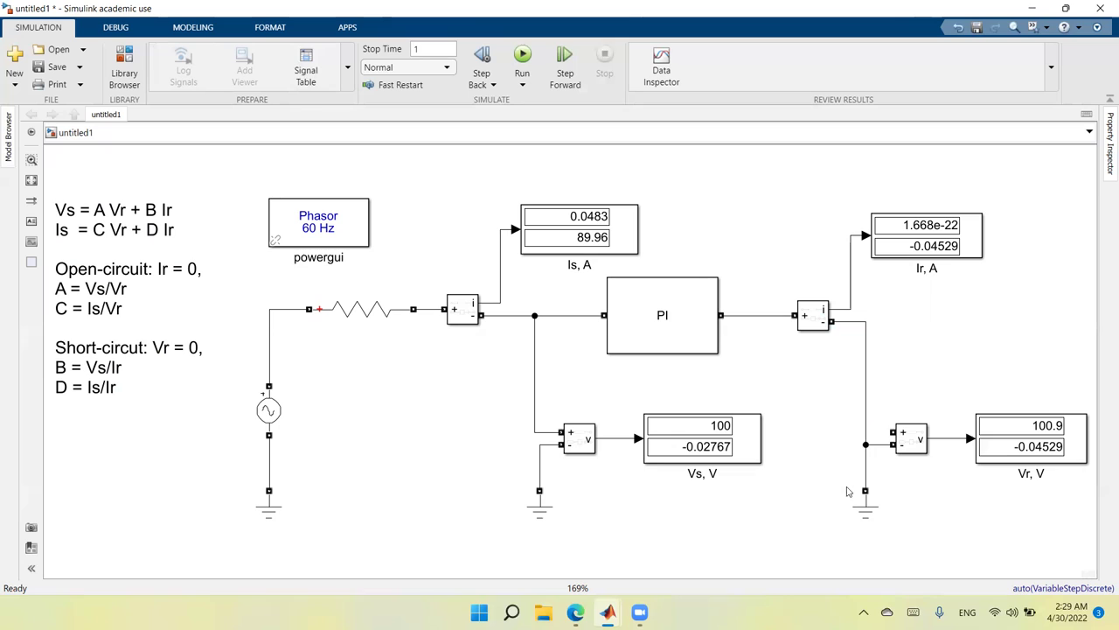
left_click_drag(893, 432, 866, 431)
left_click(522, 56)
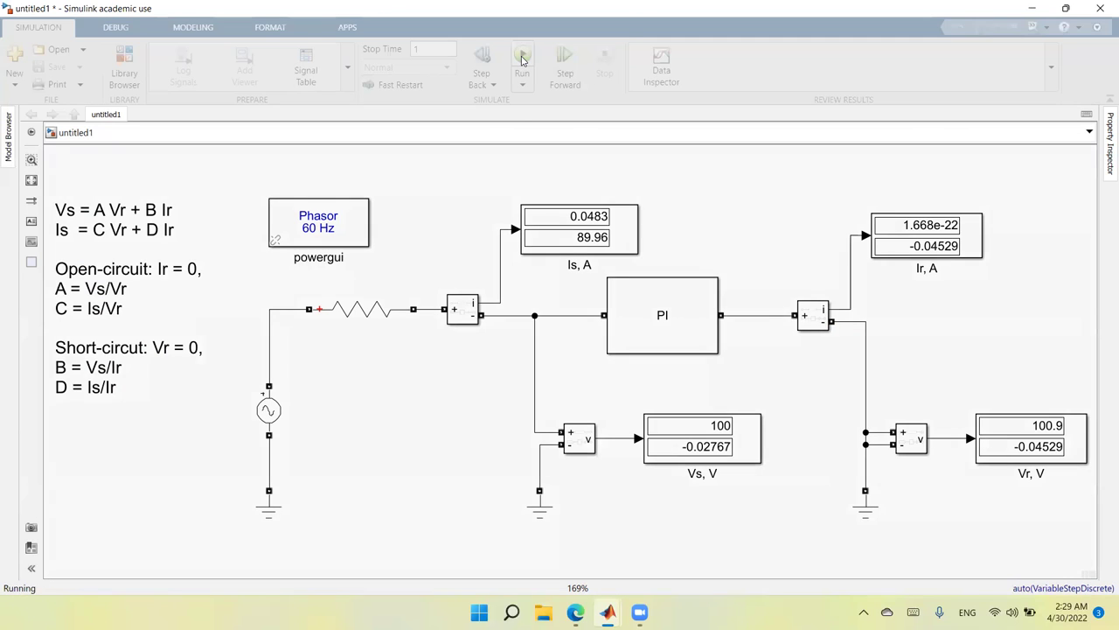
Examine the short-circuit readings on the Vr, Is and Ir displays around the Pi section line and compare them with the annotated equations.
left_click(1037, 448)
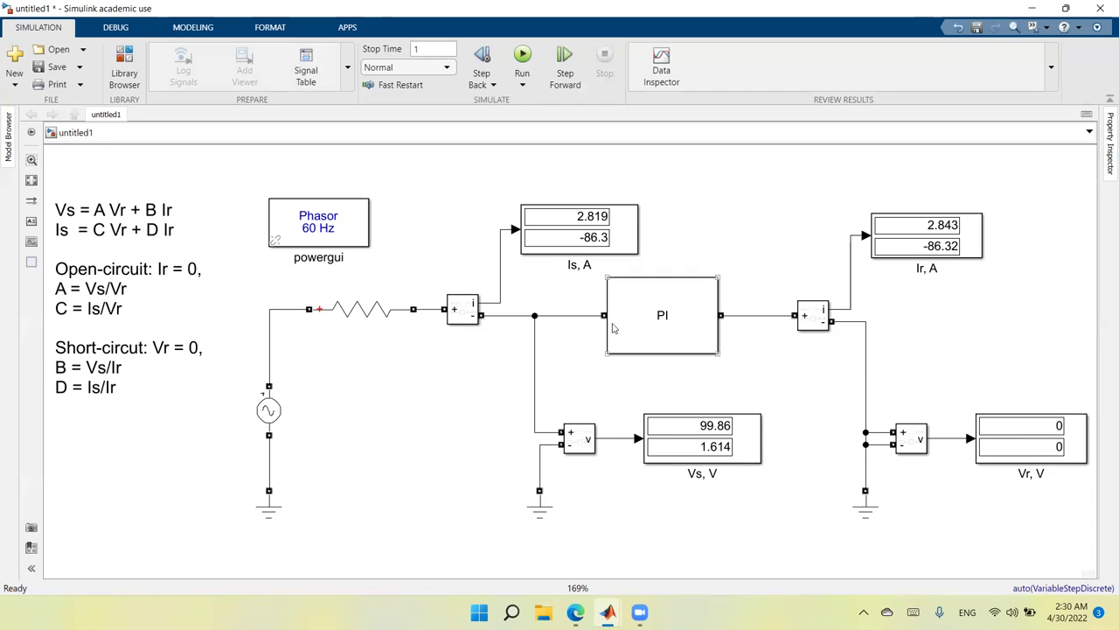
left_click(594, 224)
left_click(940, 246)
left_click(881, 317)
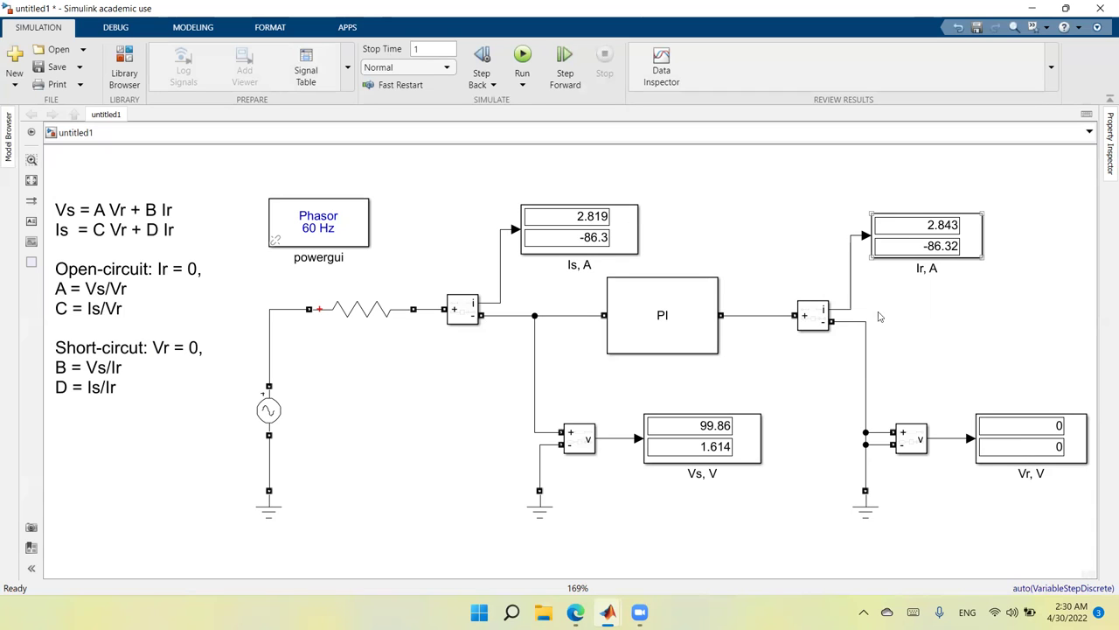
left_click(587, 224)
left_click(932, 260)
left_click(603, 330)
left_click(676, 312)
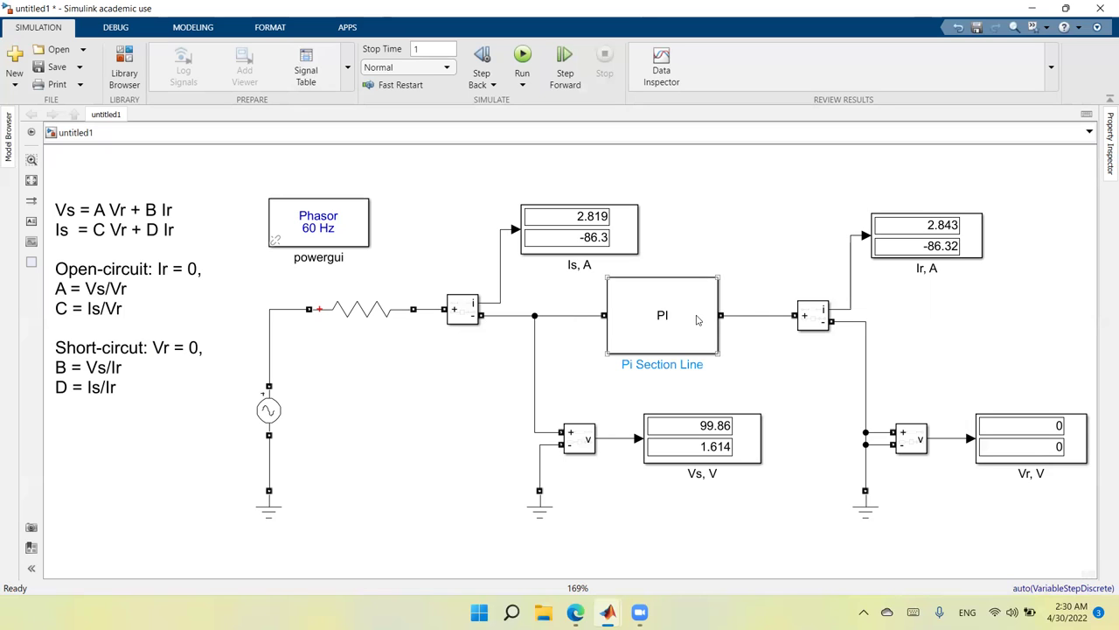
left_click(659, 274)
left_click(658, 295)
left_click(735, 318)
left_click(605, 240)
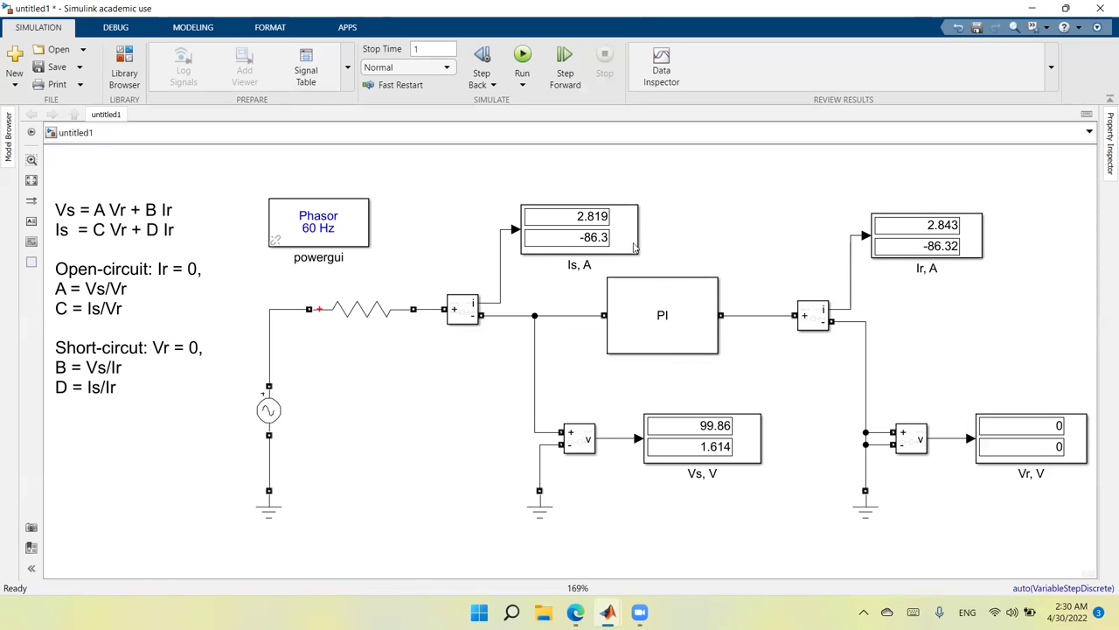
left_click(619, 252)
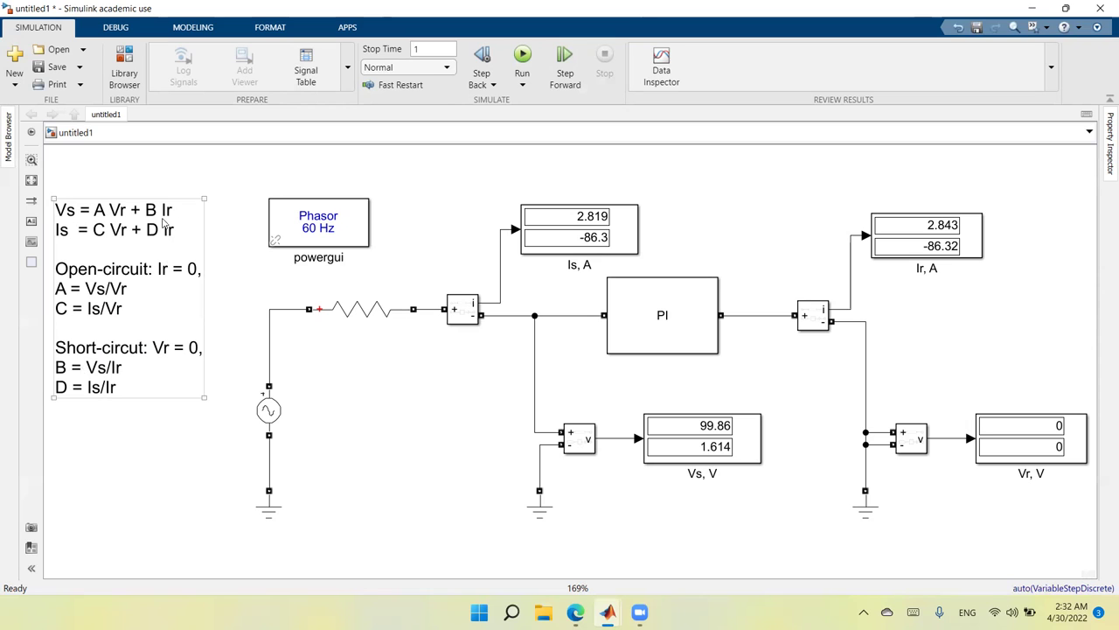
left_click(178, 537)
Switch to the "untitled" model and copy its annotation listing A = 1+Z*Y/2, B = Z, C = Y*(1+Z*Y/4) and D = A.
mouse_move(602, 611)
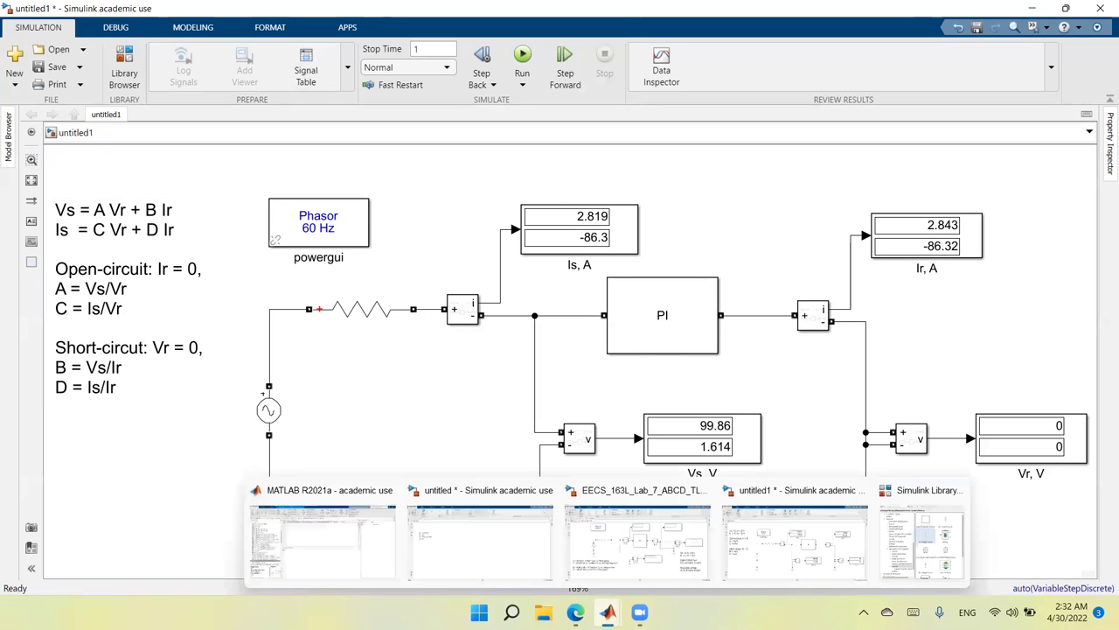
left_click(502, 554)
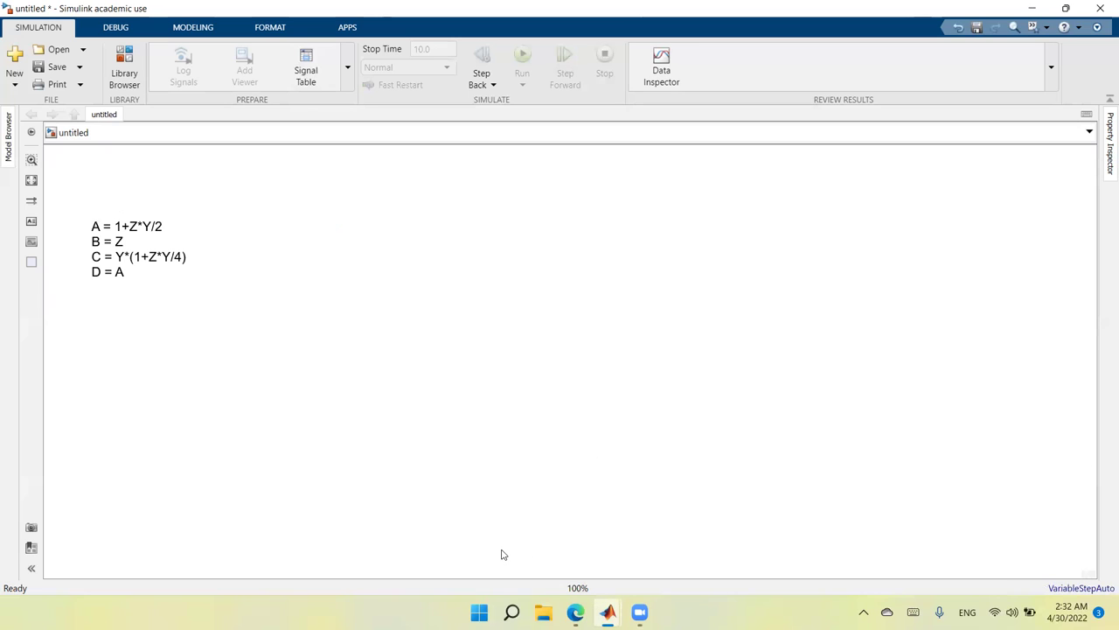
left_click(112, 230)
key("ctrl+a")
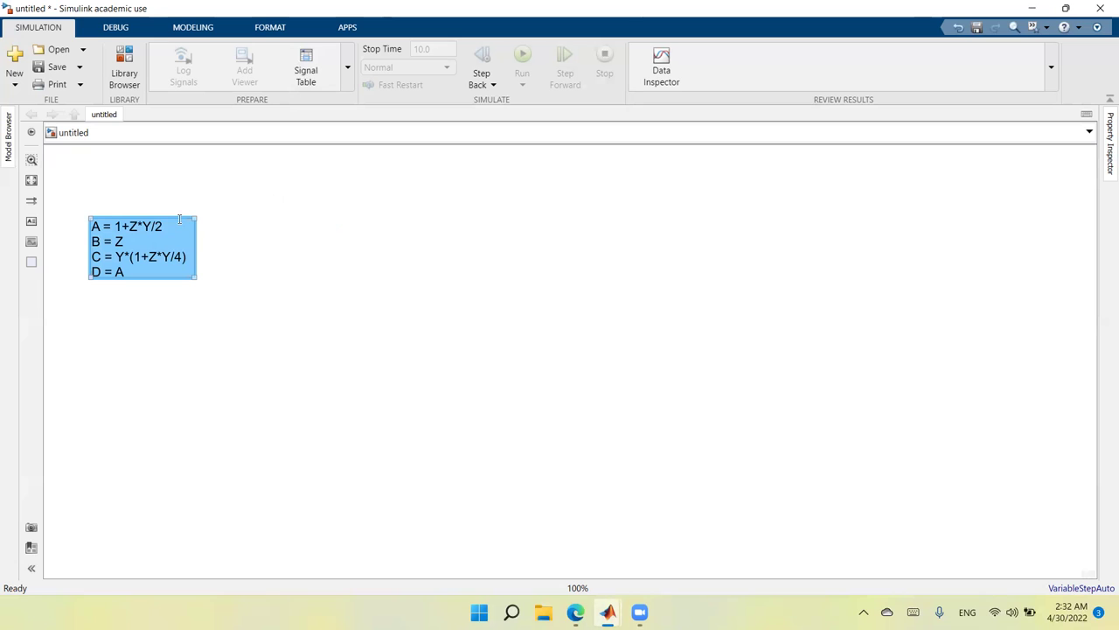
right_click(180, 219)
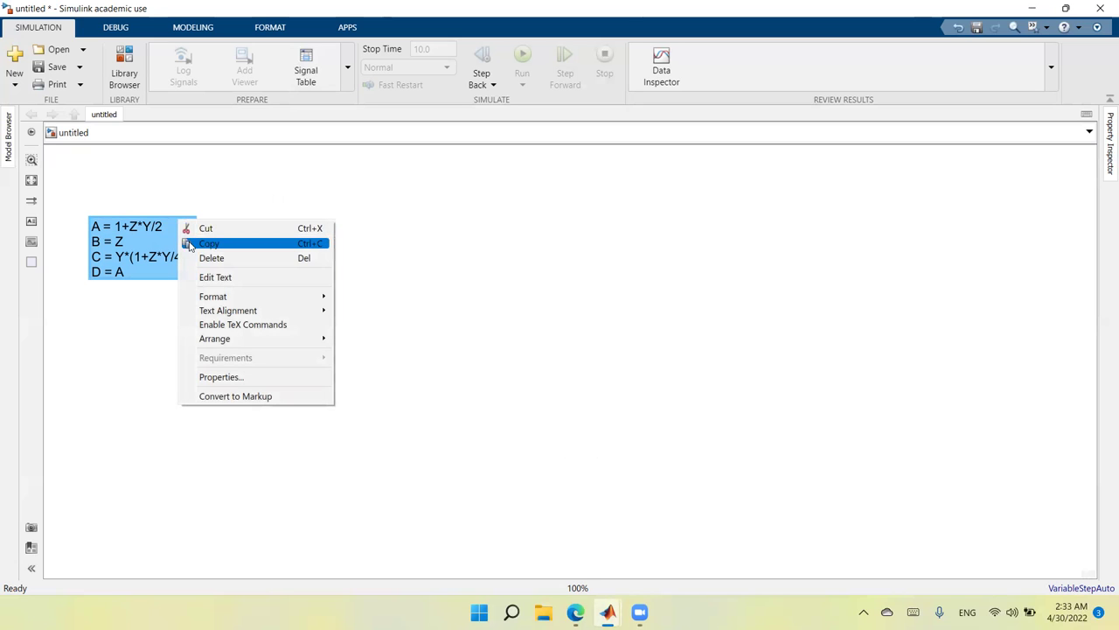
left_click(187, 243)
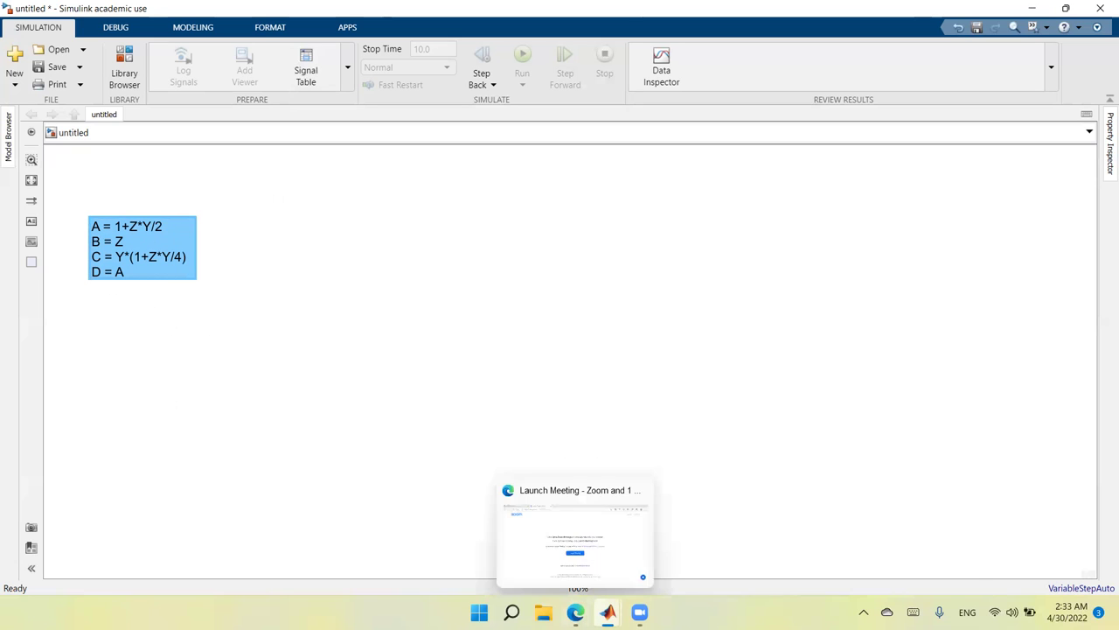
Return to the "untitled1" model and paste the copied ABCD formula annotation below the short-circuit equations.
mouse_move(608, 613)
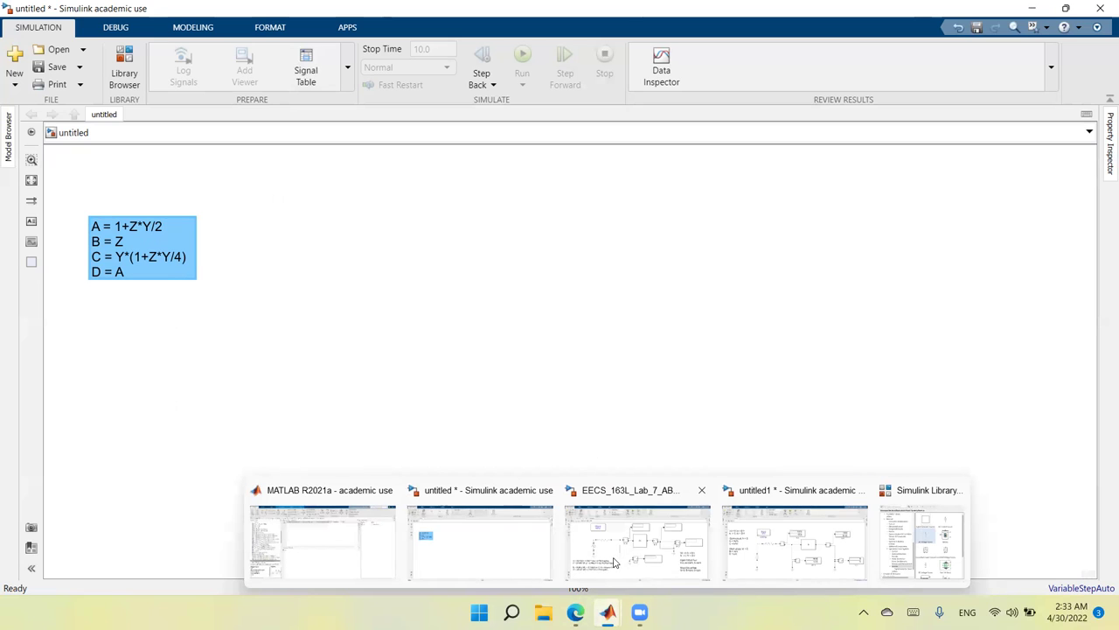
left_click(739, 559)
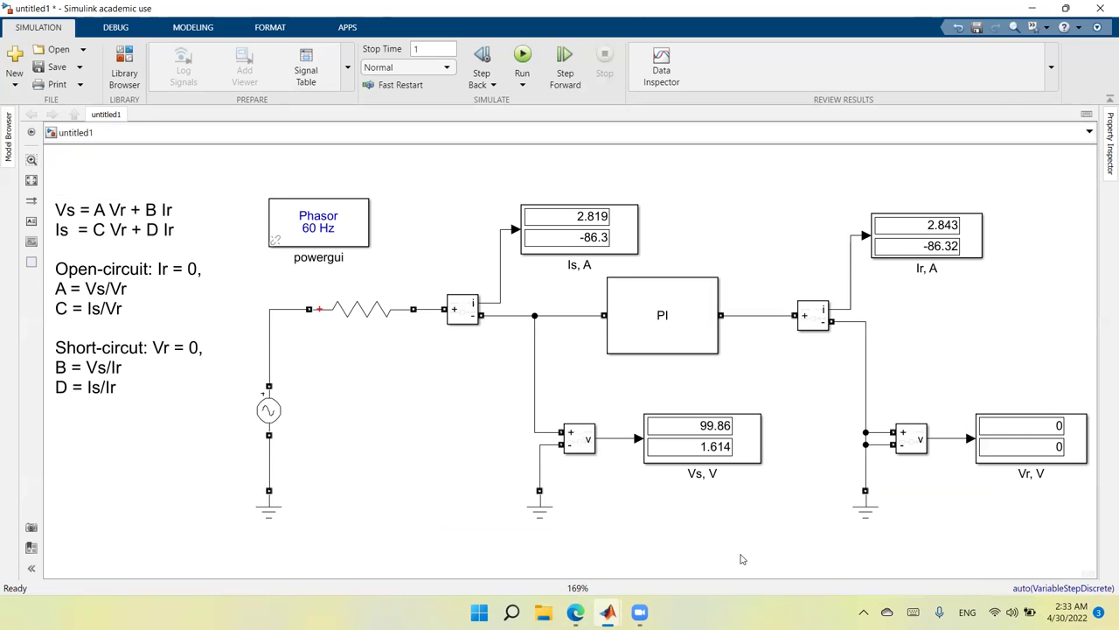
right_click(145, 548)
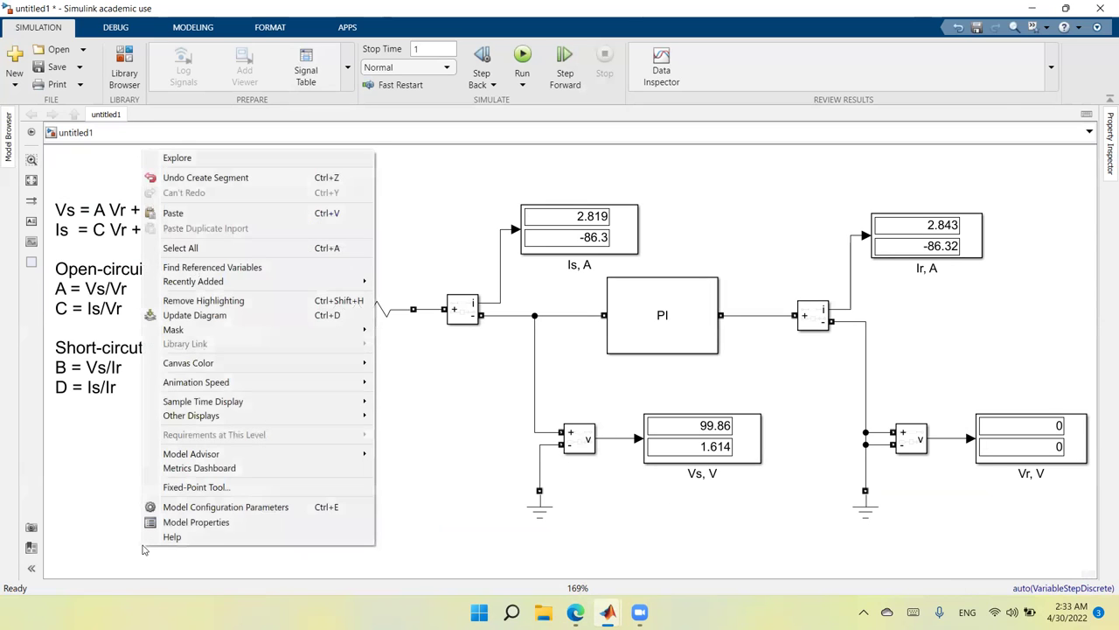
left_click(198, 216)
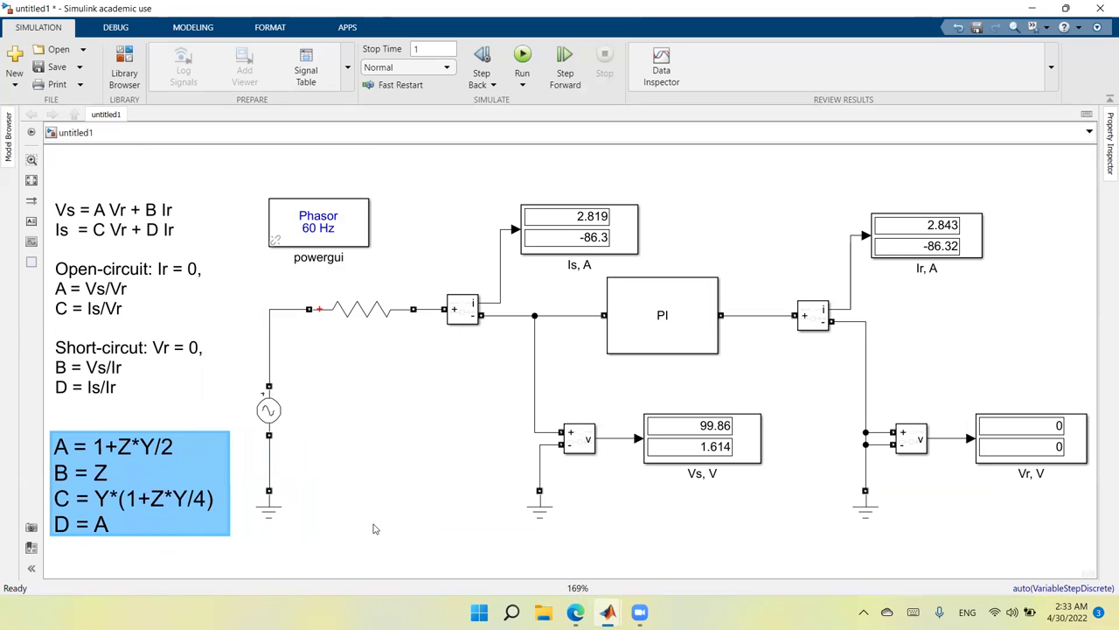
scroll(210, 276, "down", 1)
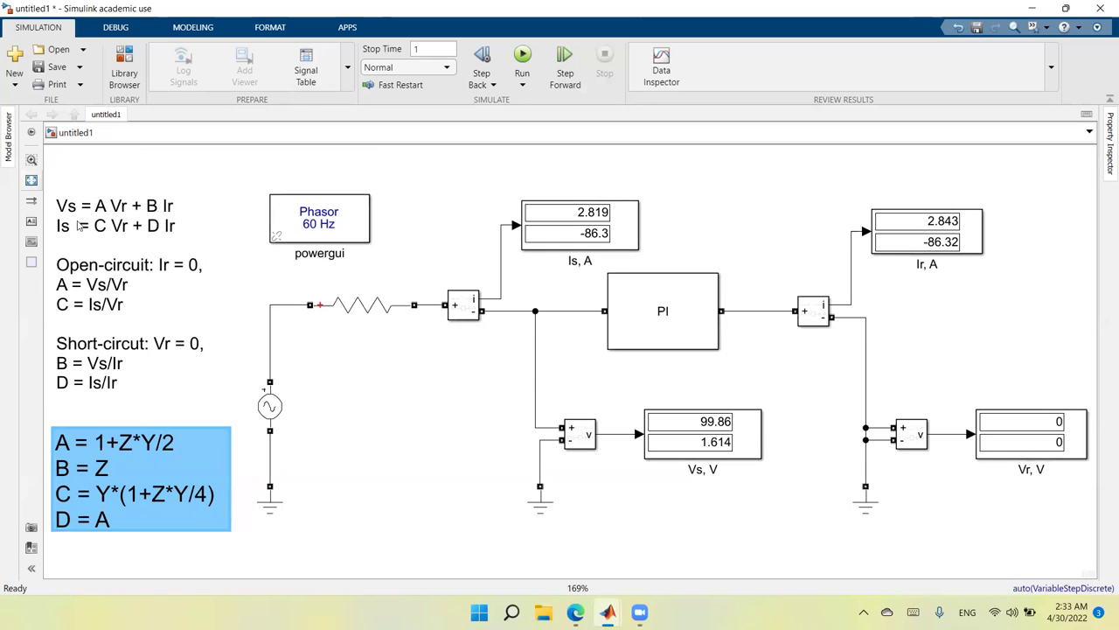
left_click(179, 494)
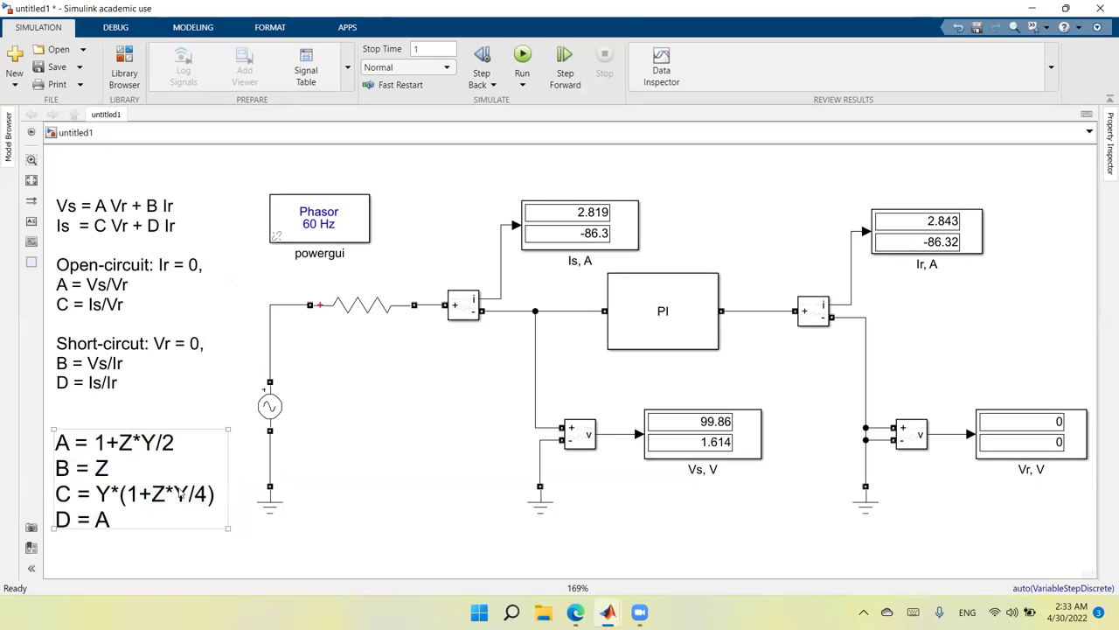
left_click(204, 554)
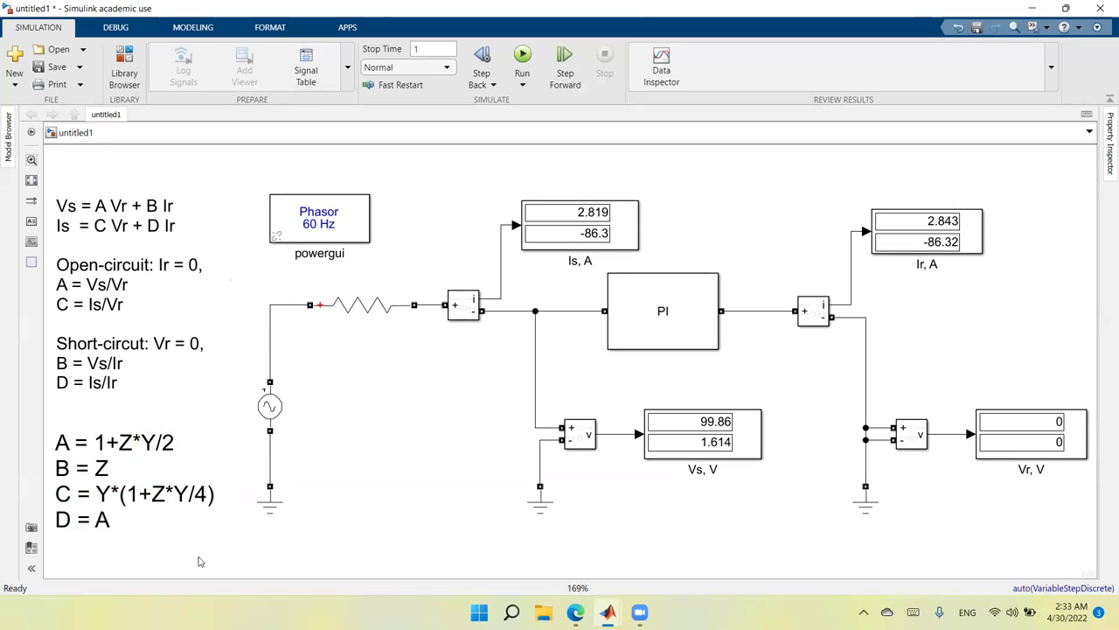
Review the Pi Section Line and AC Voltage Source parameters alongside the ABCD formulas to see which line values give Z and Y.
left_click(99, 448)
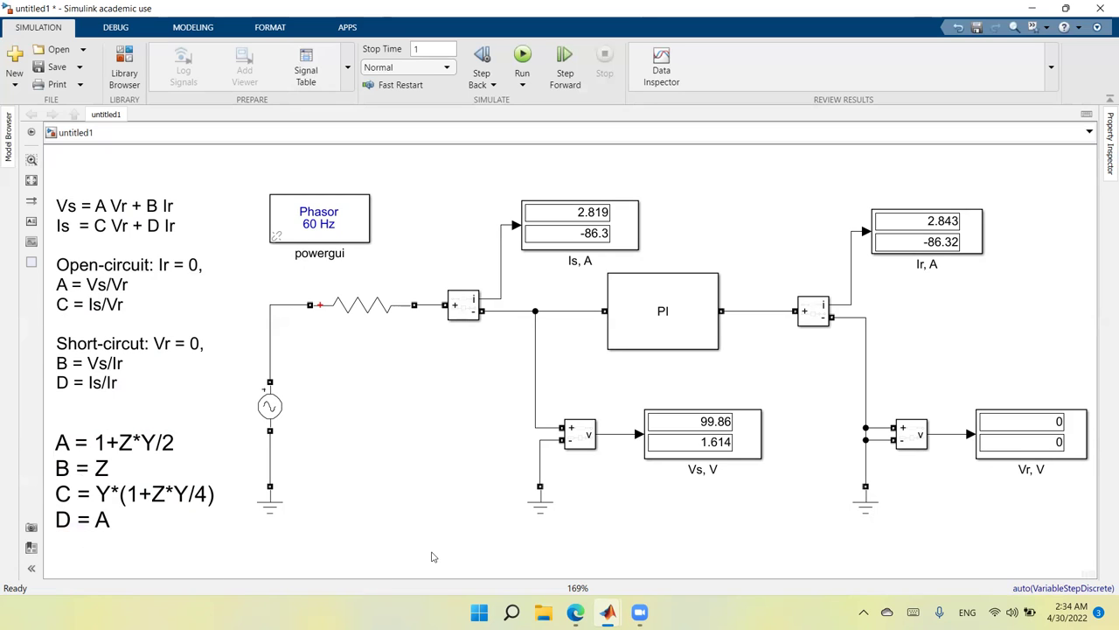
double_click(666, 335)
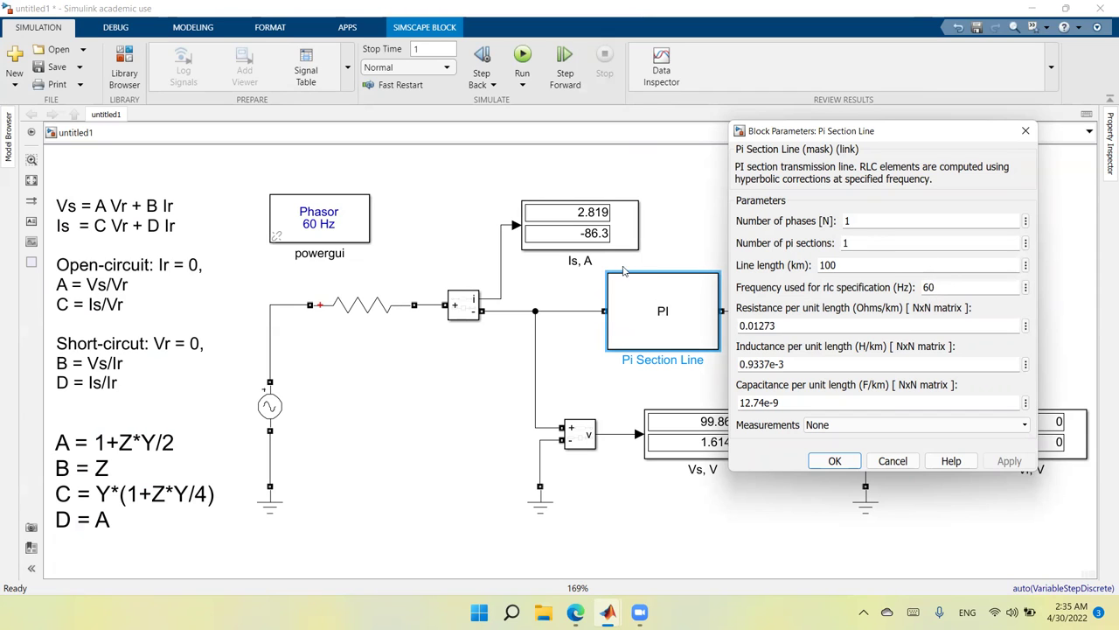
double_click(271, 407)
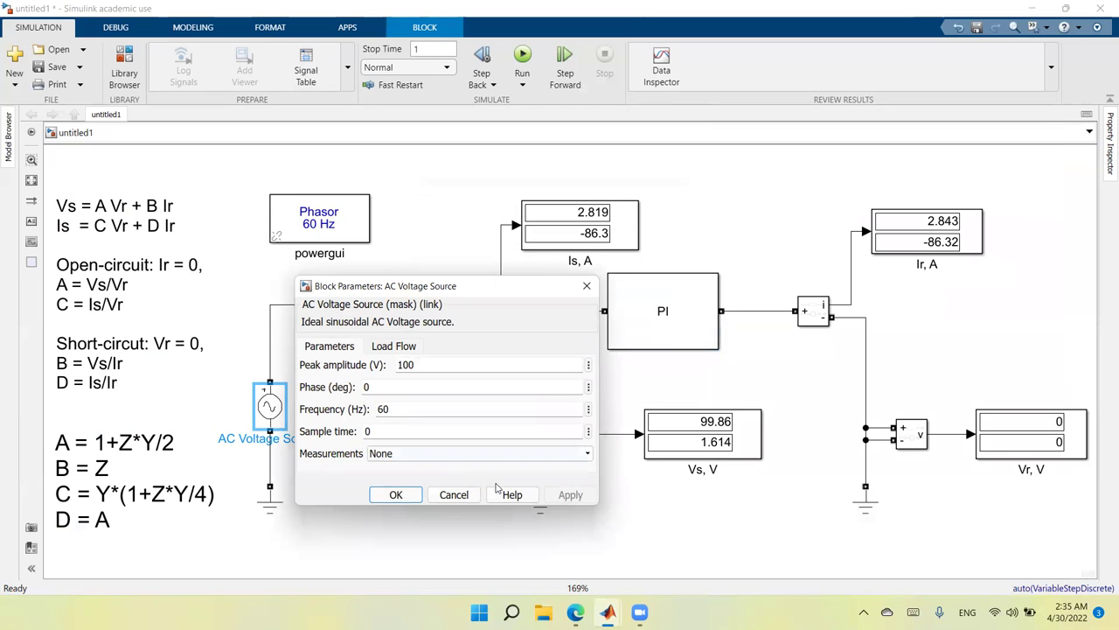
left_click(398, 494)
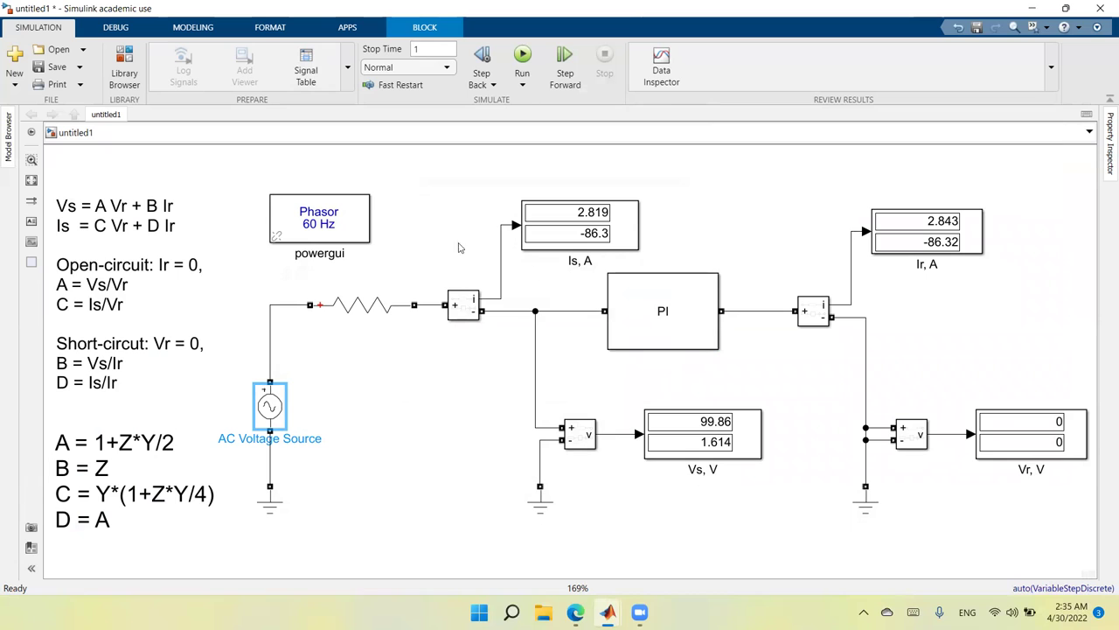
double_click(697, 319)
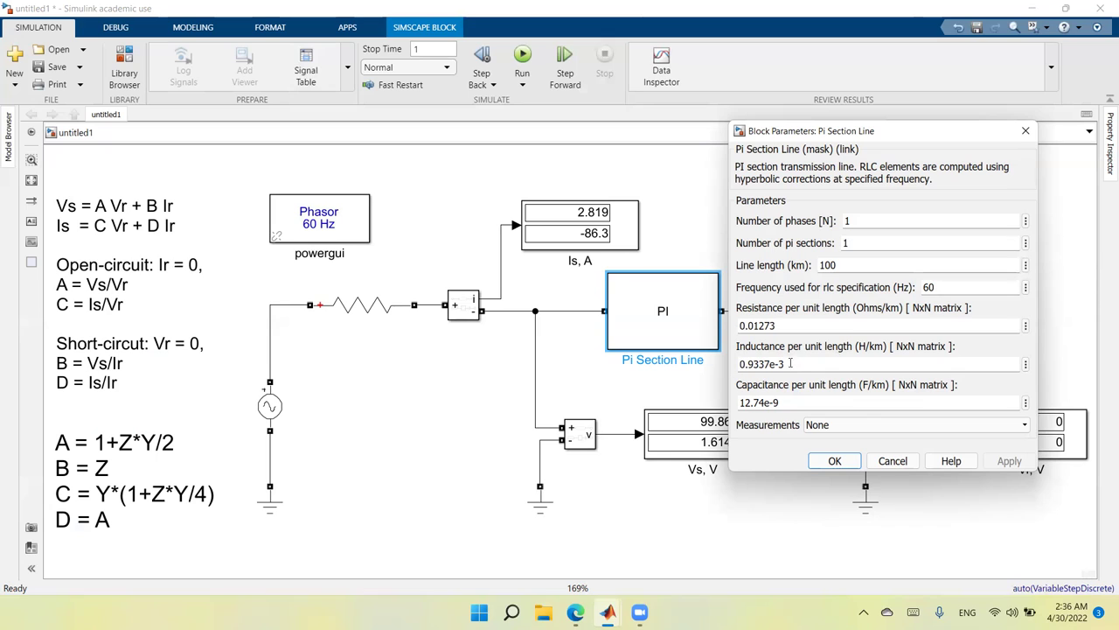
left_click(132, 466)
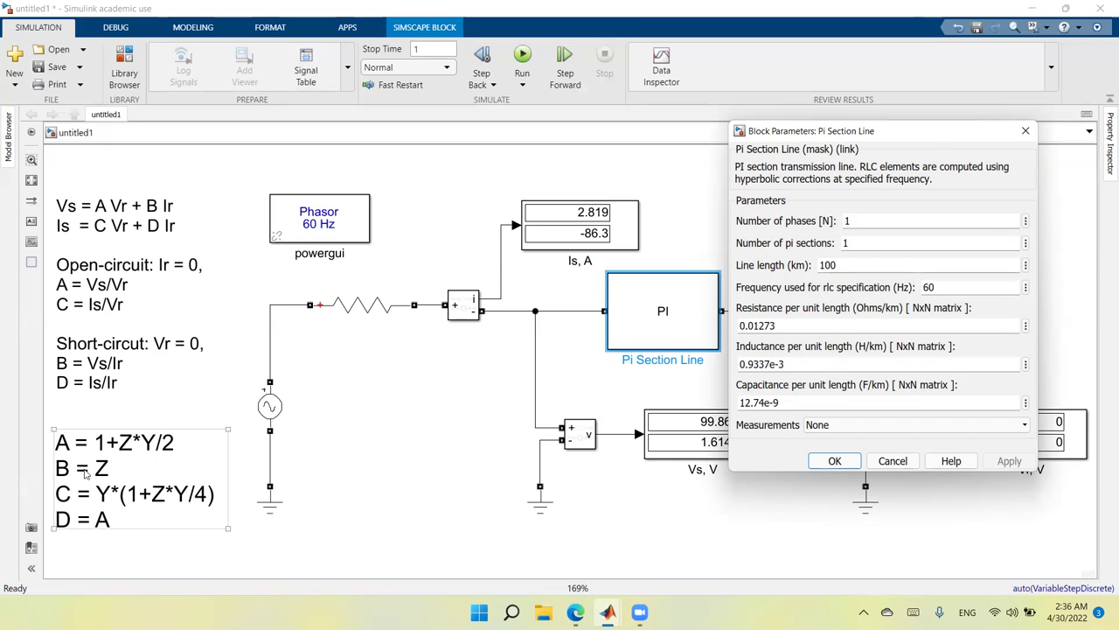
left_click(119, 363)
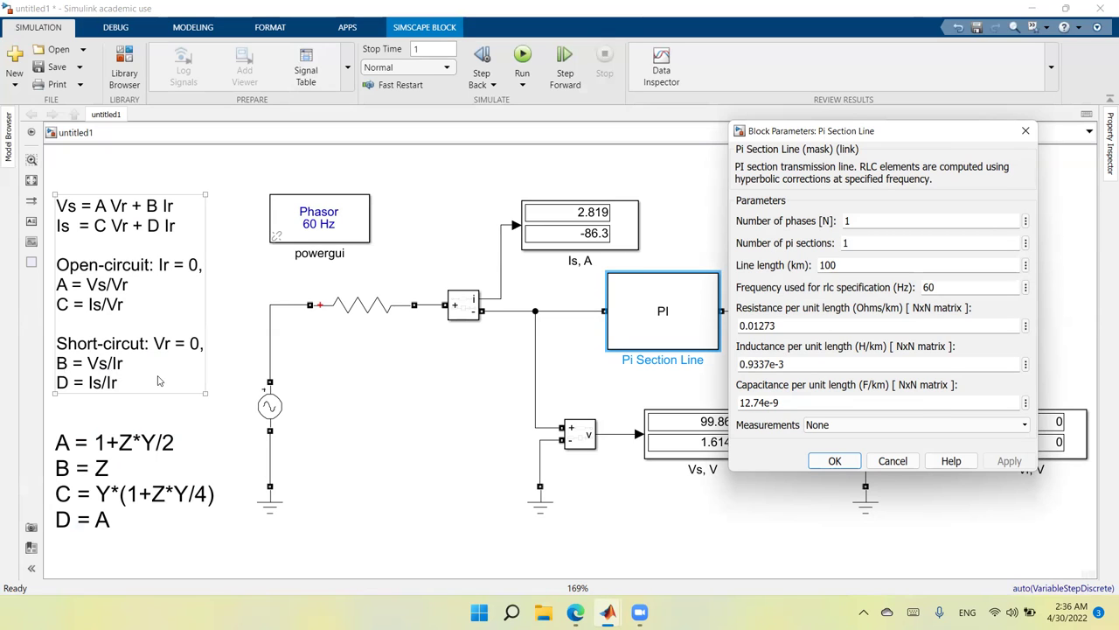
left_click(205, 463)
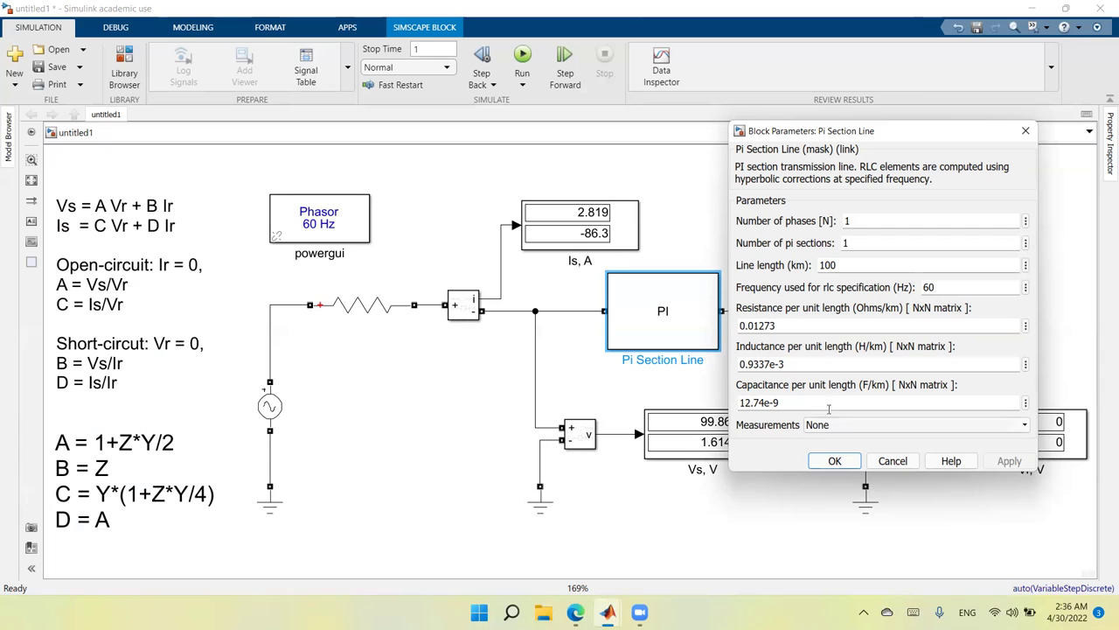
Close the Pi Section Line parameters and compare the annotated open- and short-circuit test equations with the theoretical ABCD formulas in Z and Y.
left_click(908, 464)
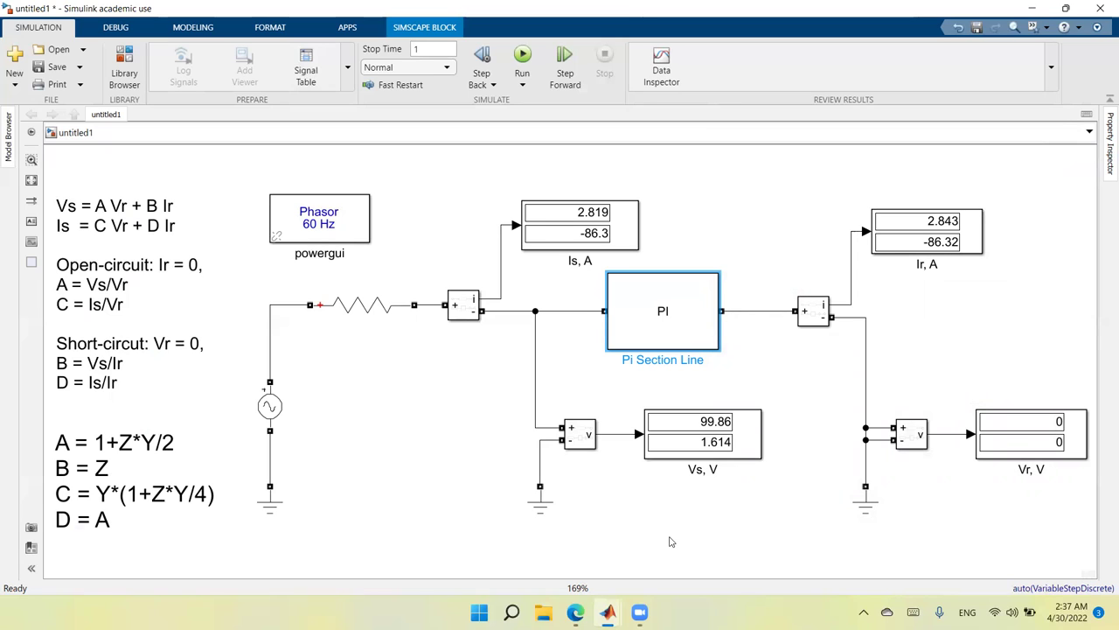
left_click(774, 559)
left_click(138, 366)
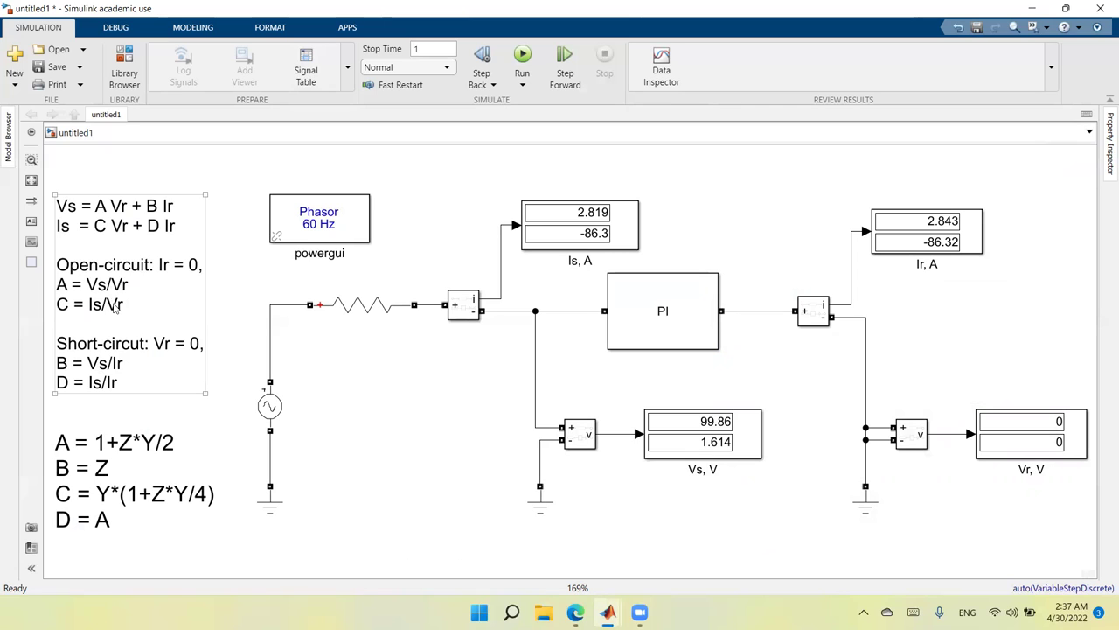
left_click(199, 503)
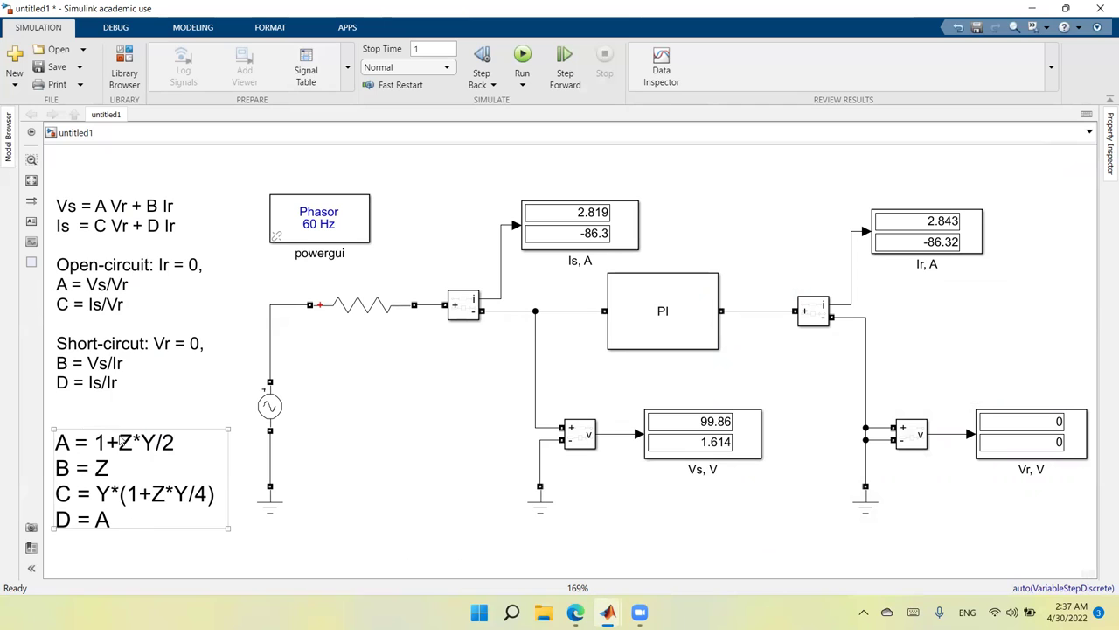
left_click(395, 434)
left_click(636, 344)
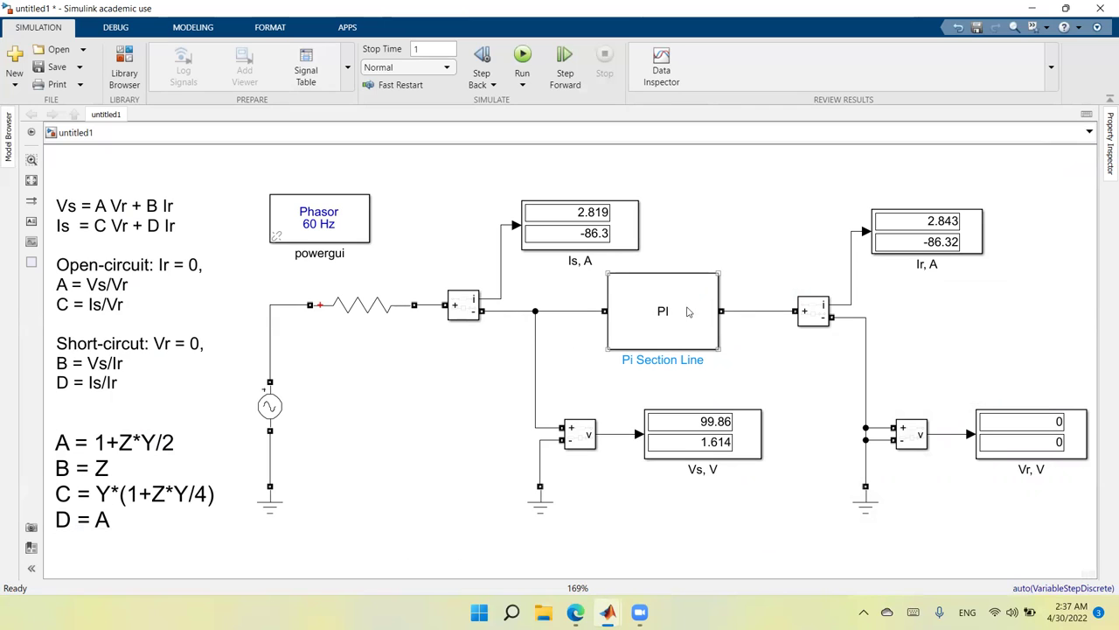
left_click(174, 497)
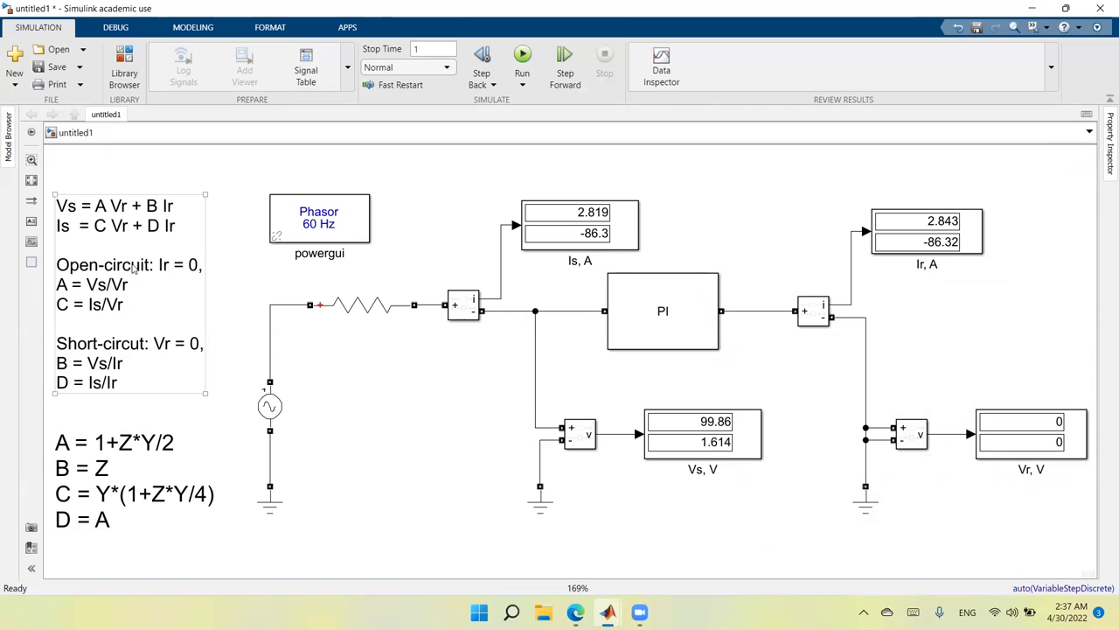
left_click(247, 501)
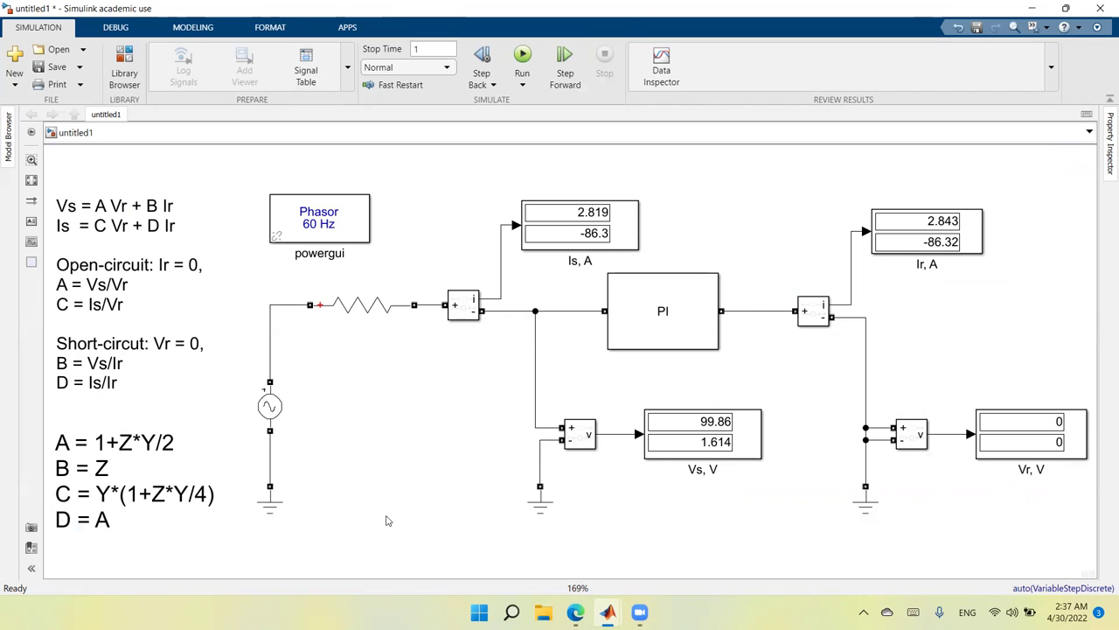
left_click(122, 380)
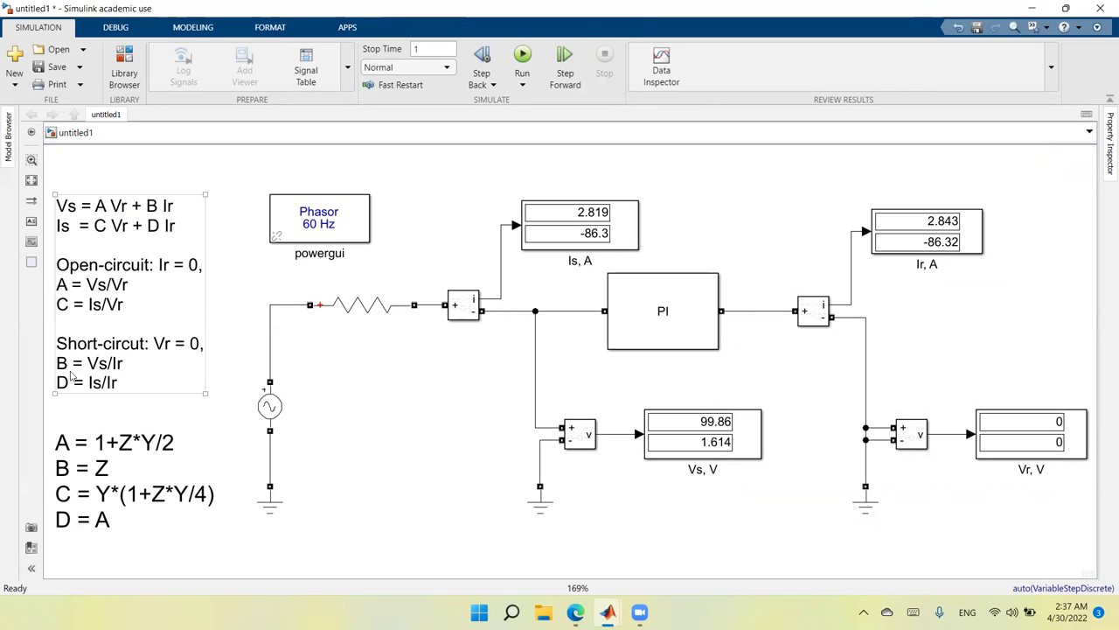
left_click(192, 432)
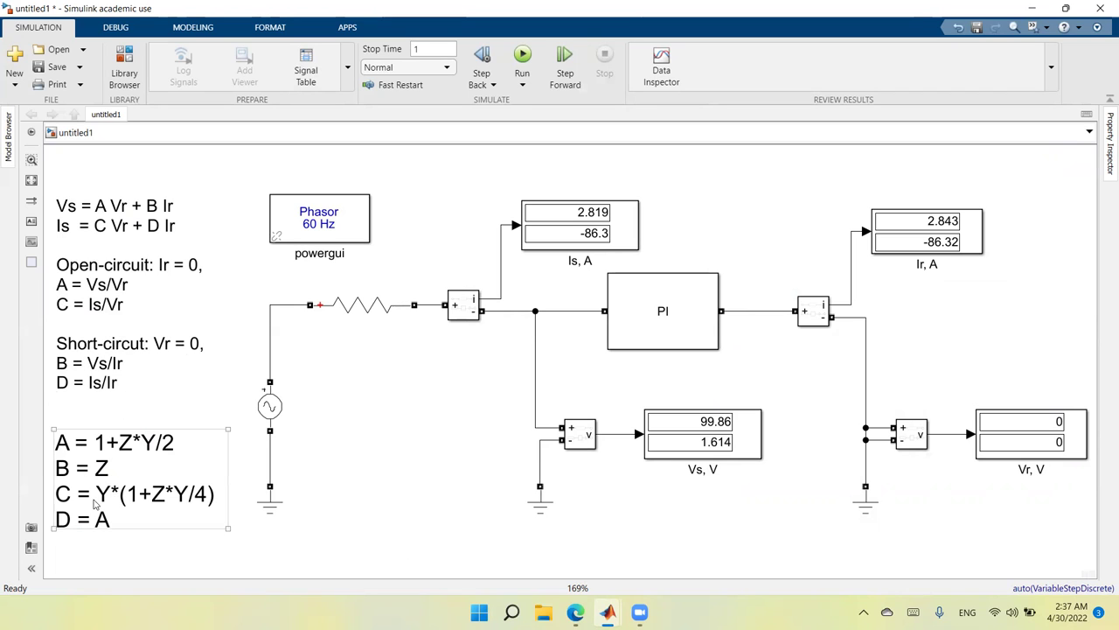
left_click(77, 401)
left_click(71, 461)
left_click(144, 542)
left_click(149, 527)
left_click(181, 533)
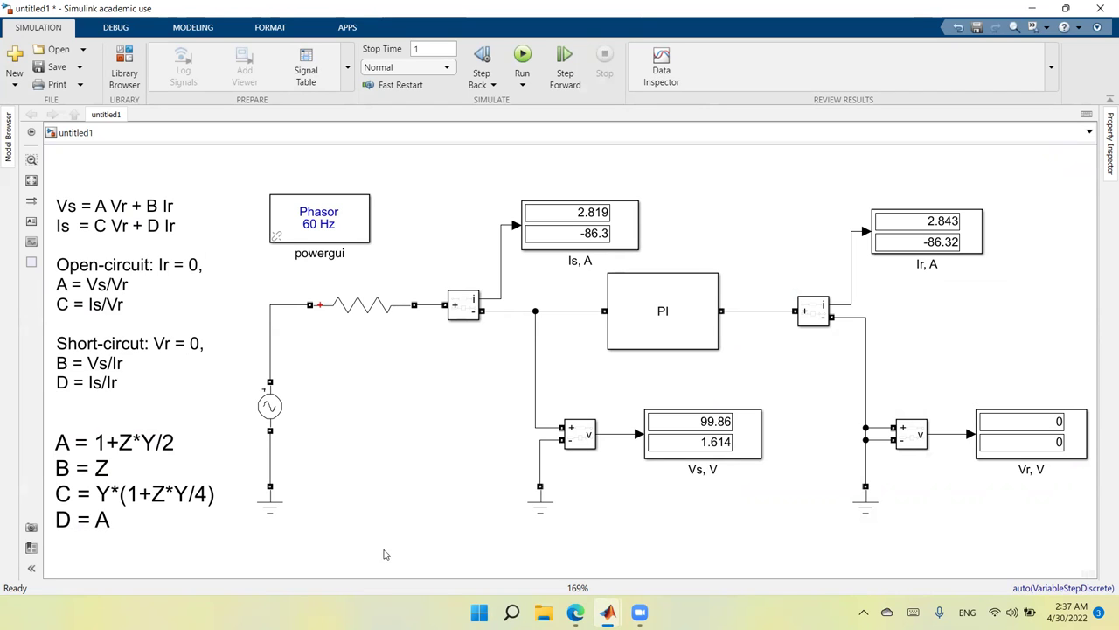